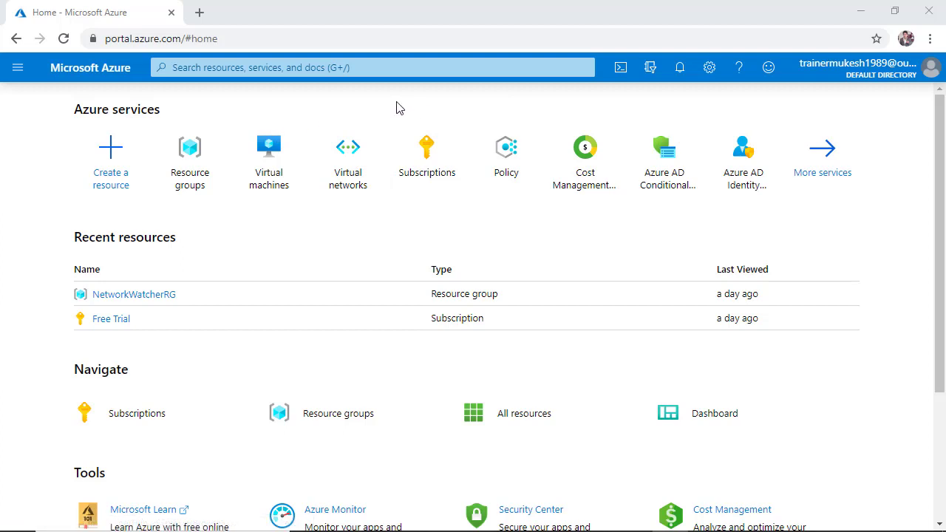
- Set up a new resource group named MyRSG under the Free Trial subscription in the (US) West US region
{"action": "left_click", "coordinate": [18, 67]}
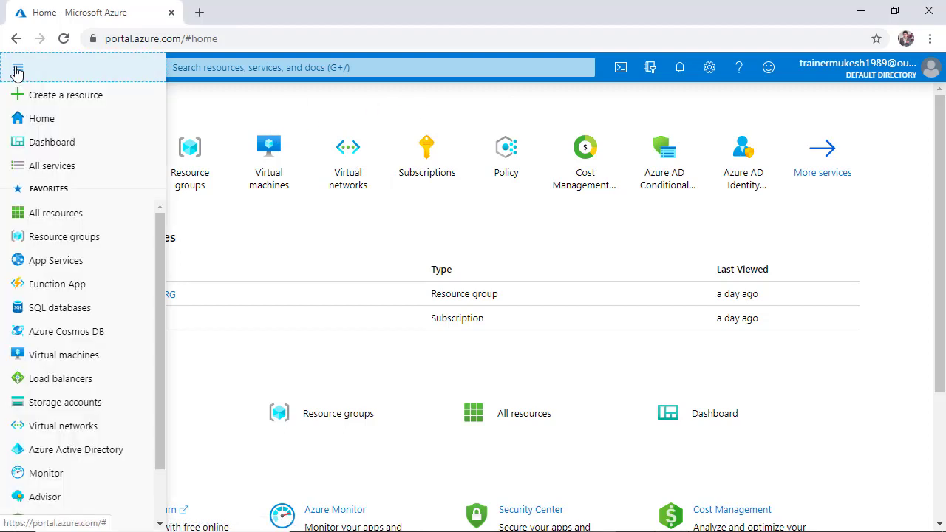
{"action": "left_click", "coordinate": [74, 241]}
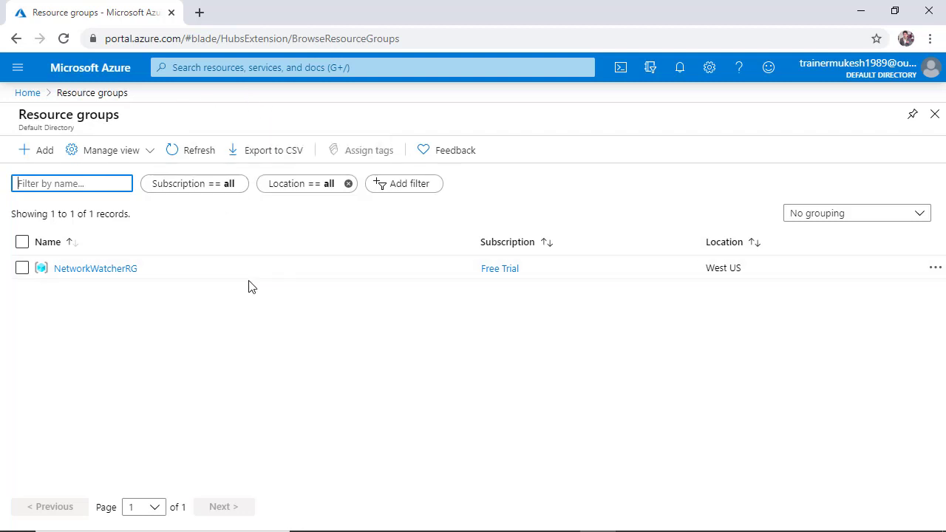
{"action": "left_click", "coordinate": [46, 158]}
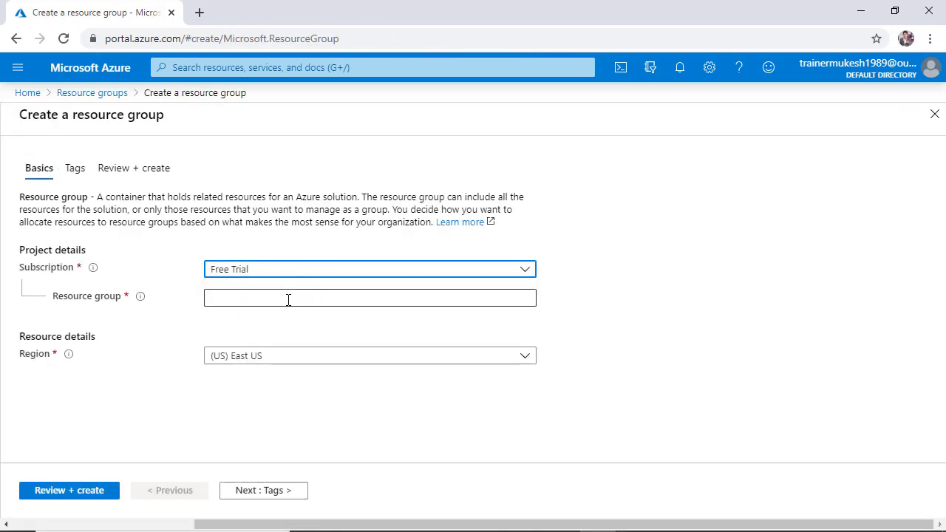
{"action": "left_click", "coordinate": [288, 299]}
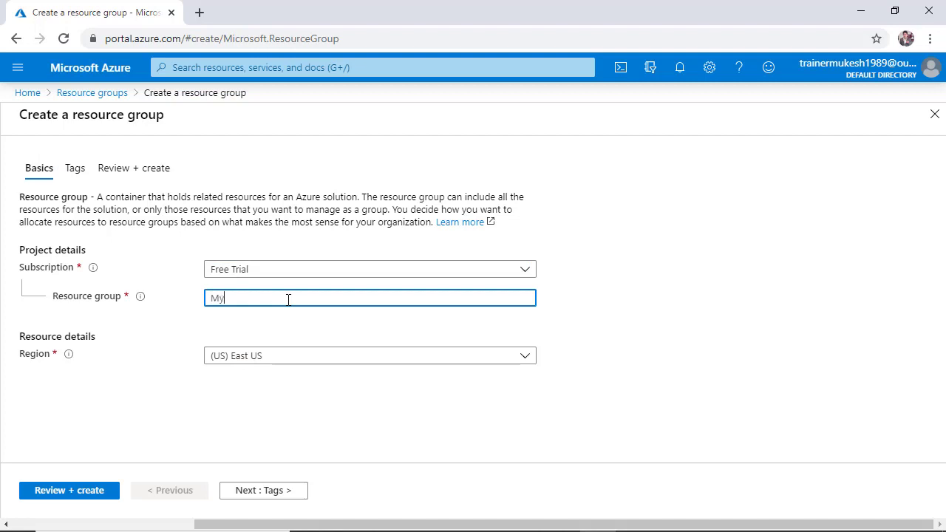
{"action": "type", "text": "MyRSG"}
{"action": "left_click", "coordinate": [313, 364]}
{"action": "type", "text": "WES"}
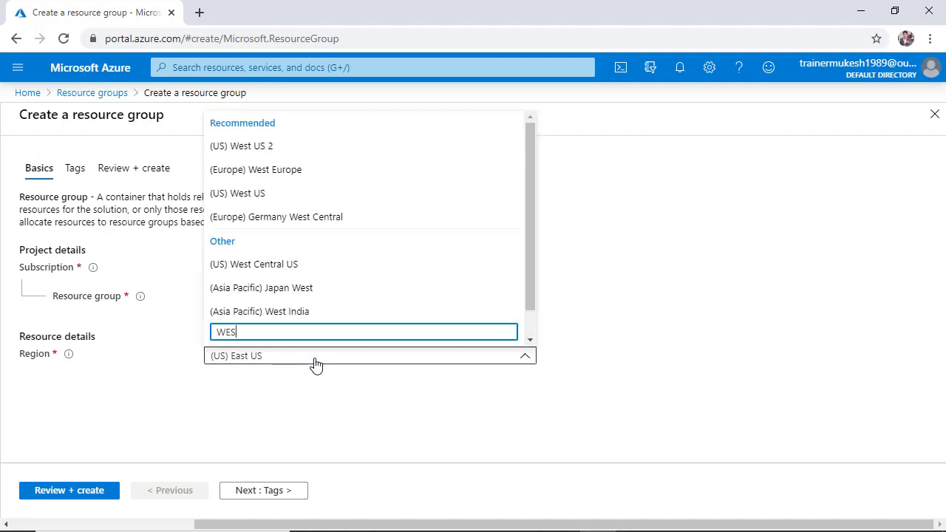
{"action": "left_click", "coordinate": [247, 196]}
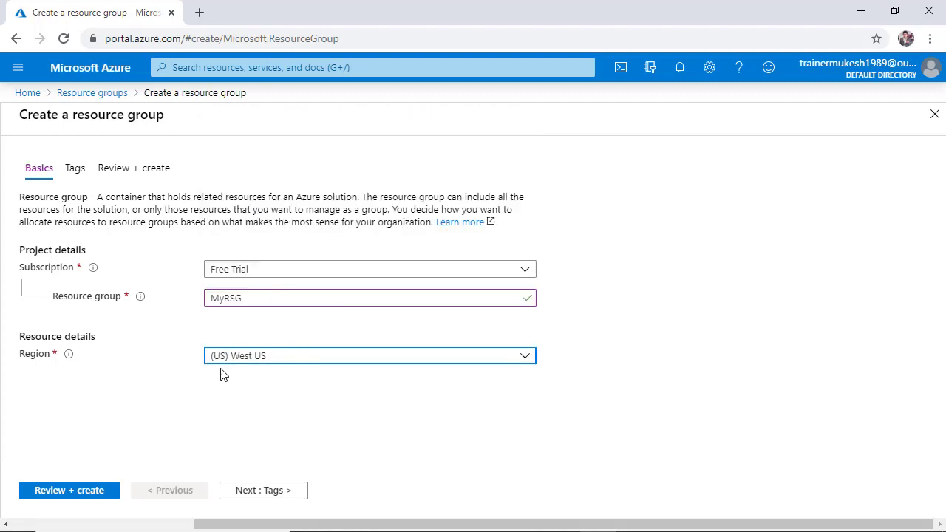
- Review and create the resource group, and pin it to the dashboard
{"action": "left_click", "coordinate": [85, 494]}
{"action": "left_click", "coordinate": [67, 494]}
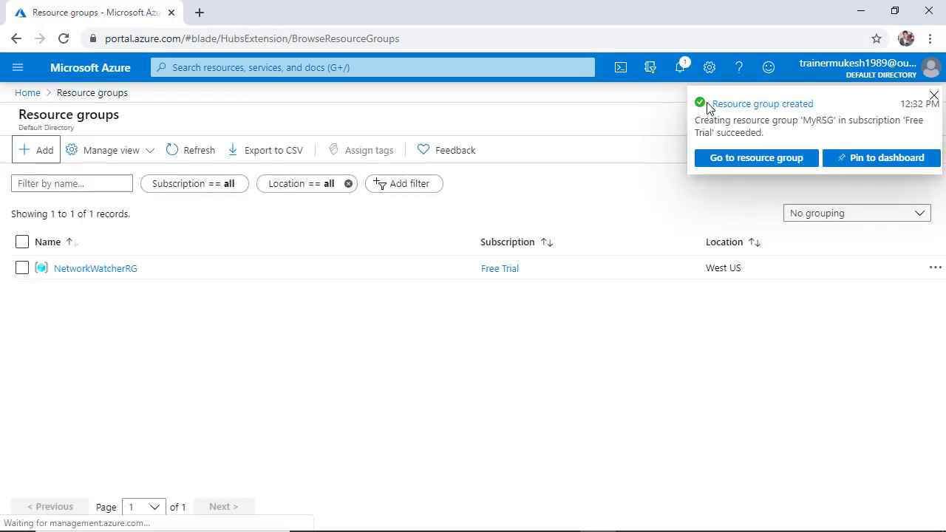
{"action": "left_click", "coordinate": [887, 161]}
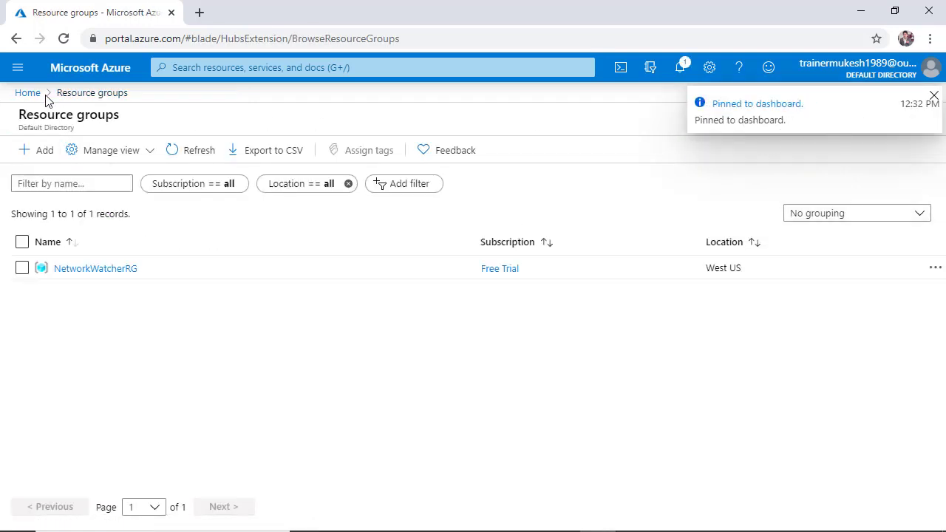
- Start creating a virtual machine from the Compute services and assign it to the MyRSG resource group
{"action": "left_click", "coordinate": [18, 67]}
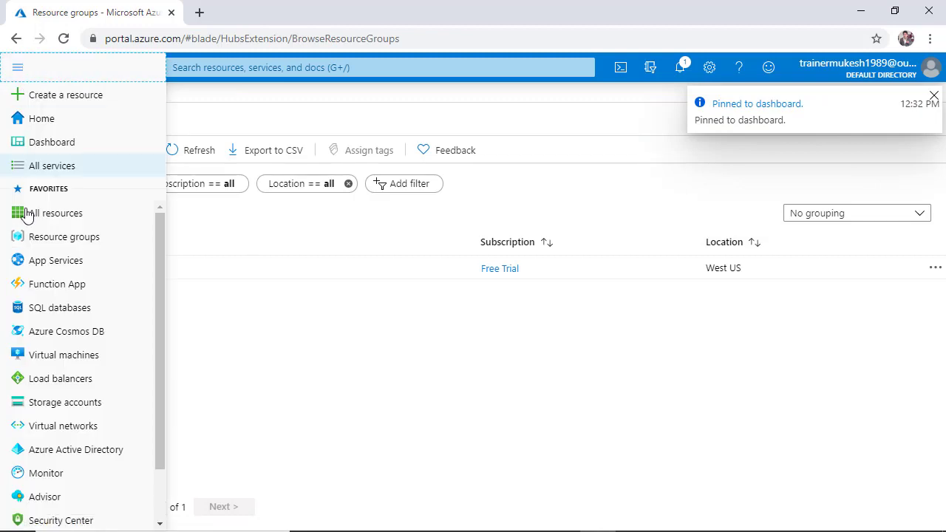
{"action": "left_click", "coordinate": [49, 167]}
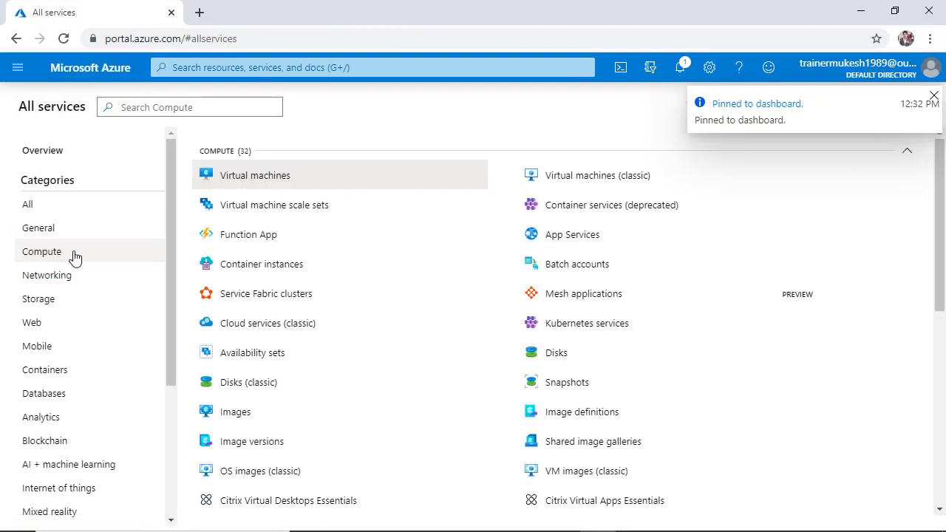
{"action": "left_click", "coordinate": [246, 181]}
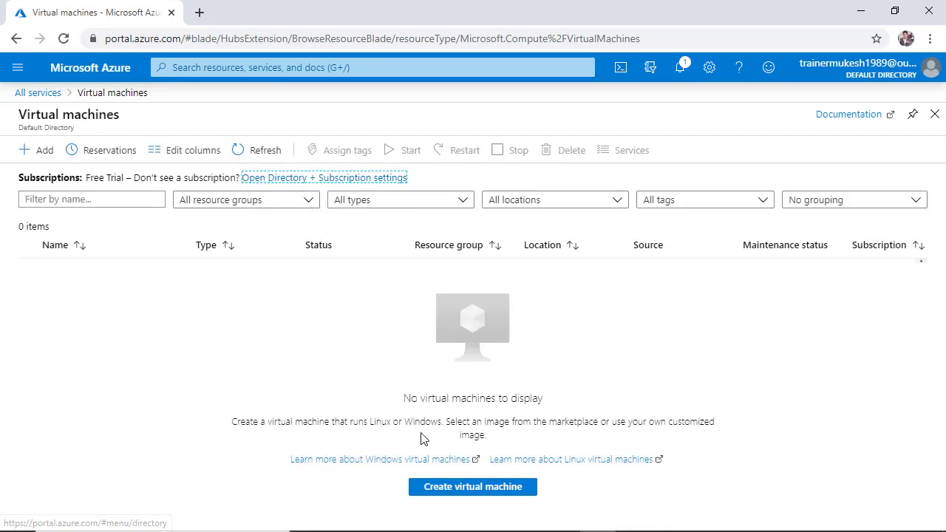
{"action": "left_click", "coordinate": [452, 488]}
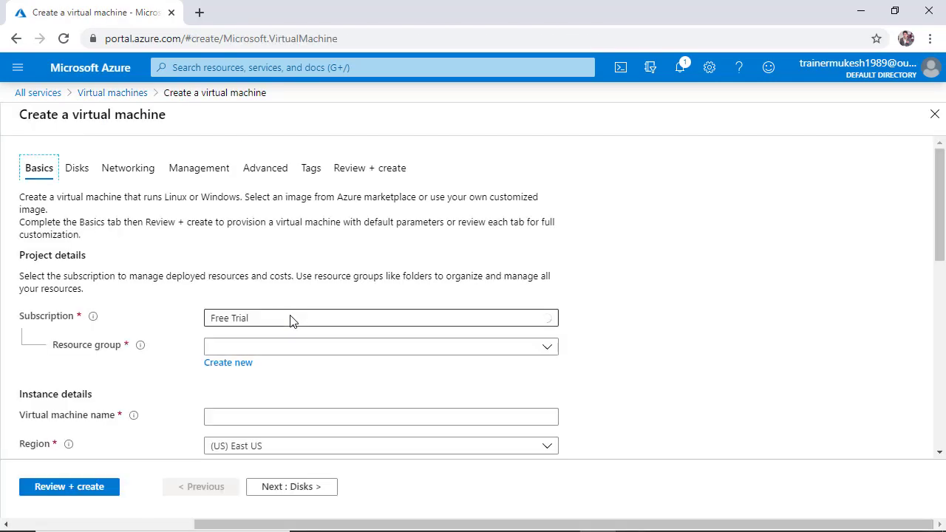
{"action": "scroll", "coordinate": [287, 320], "scroll_direction": "down", "scroll_amount": 3}
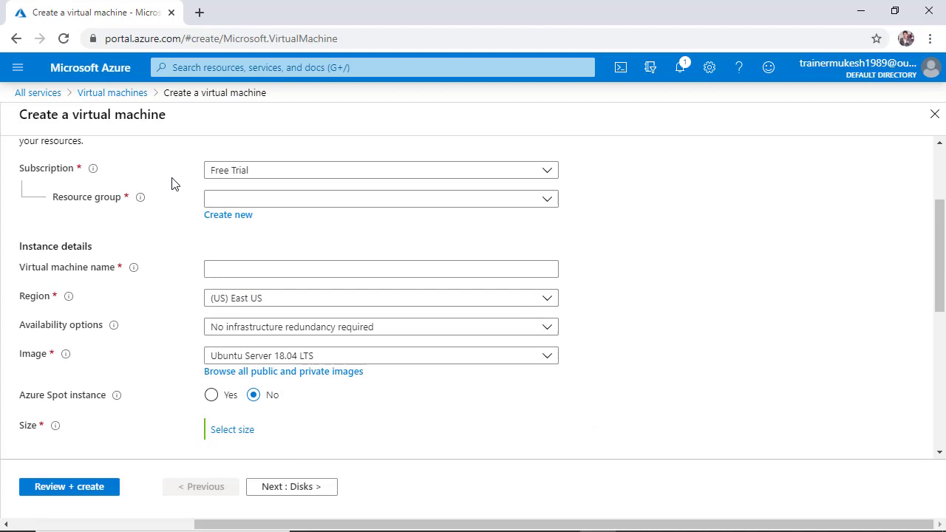
{"action": "left_click", "coordinate": [287, 201]}
{"action": "left_click", "coordinate": [284, 251]}
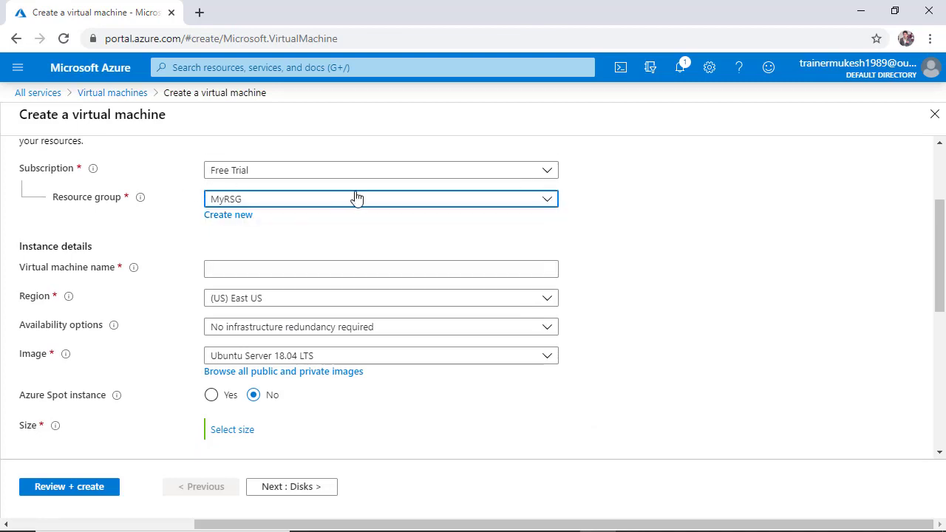
- Name the virtual machine VM1 and set its region to (US) West US
{"action": "left_click", "coordinate": [275, 273]}
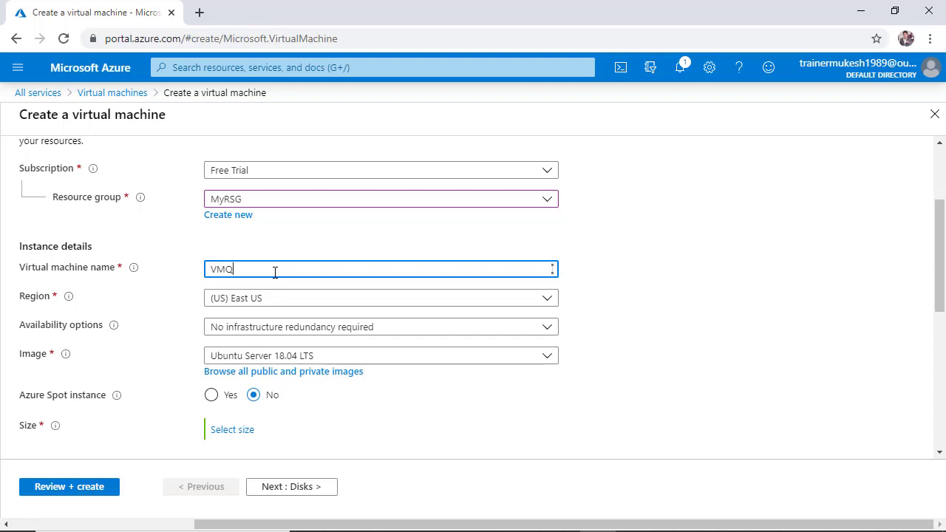
{"action": "type", "text": "VMQ"}
{"action": "key", "text": "BackSpace"}
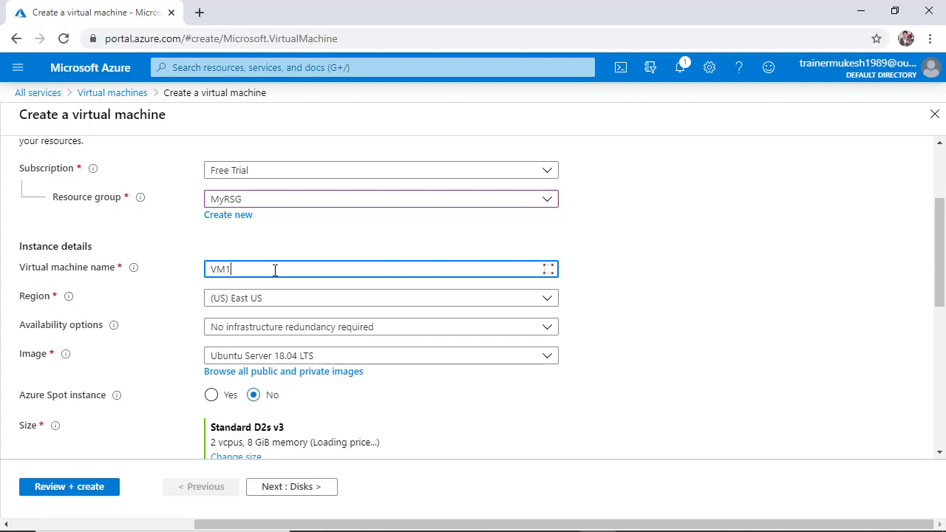
{"action": "left_click", "coordinate": [324, 305]}
{"action": "type", "text": "WES"}
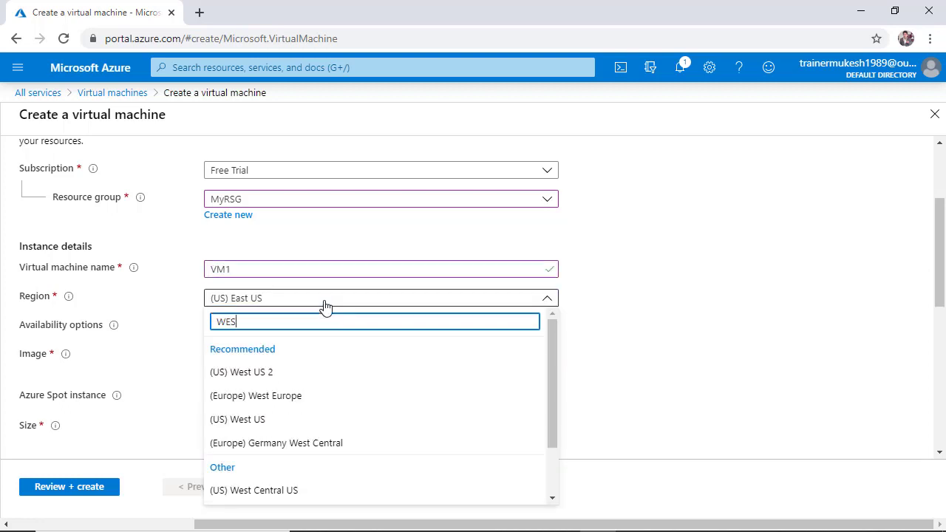
{"action": "left_click", "coordinate": [286, 418]}
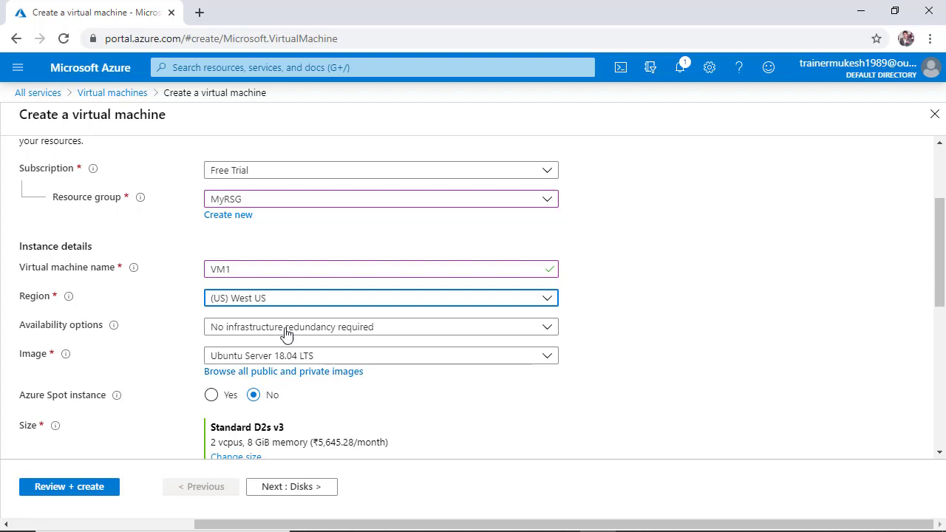
- Choose Windows 10 Pro, Version 1809 as the virtual machine's image
{"action": "left_click", "coordinate": [347, 358]}
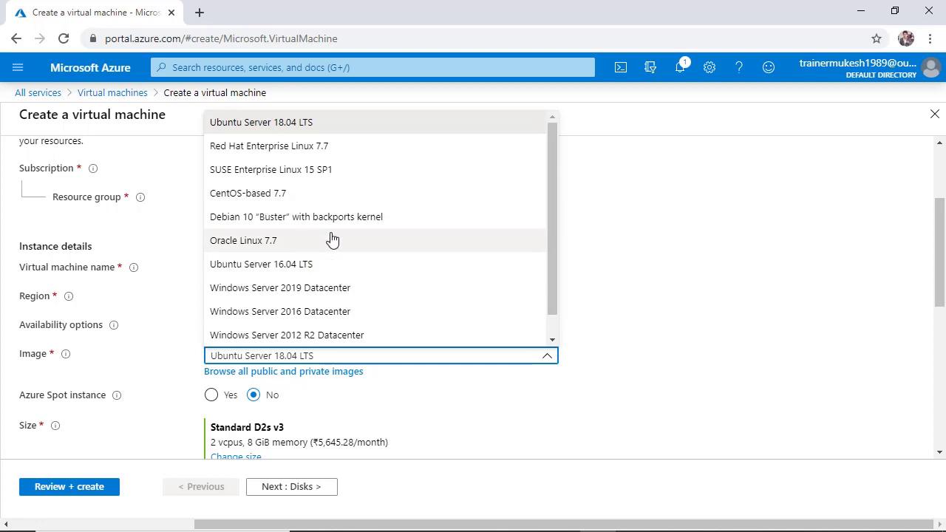
{"action": "scroll", "coordinate": [332, 237], "scroll_direction": "down", "scroll_amount": 1}
{"action": "left_click", "coordinate": [327, 334]}
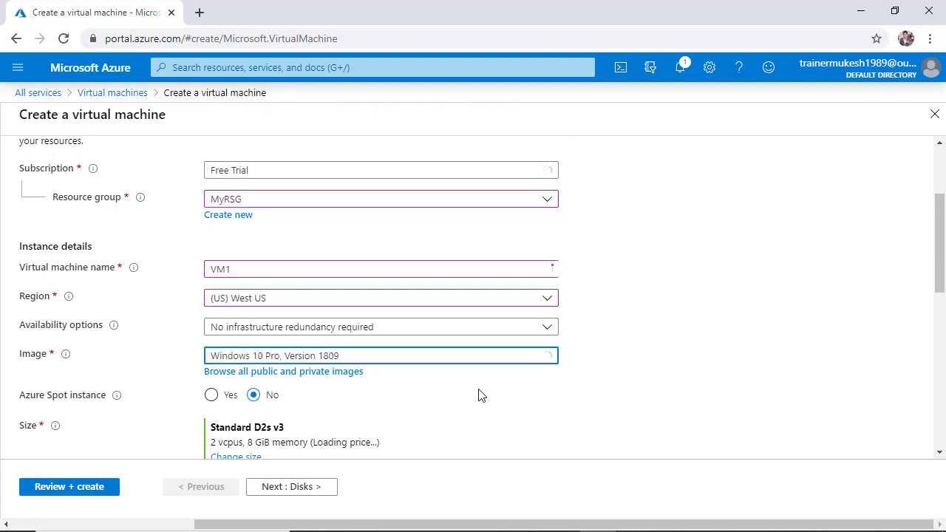
- Change the virtual machine's size to Standard A2 with 2 vCPUs and 3.5 GiB of memory
{"action": "scroll", "coordinate": [339, 375], "scroll_direction": "down", "scroll_amount": 2}
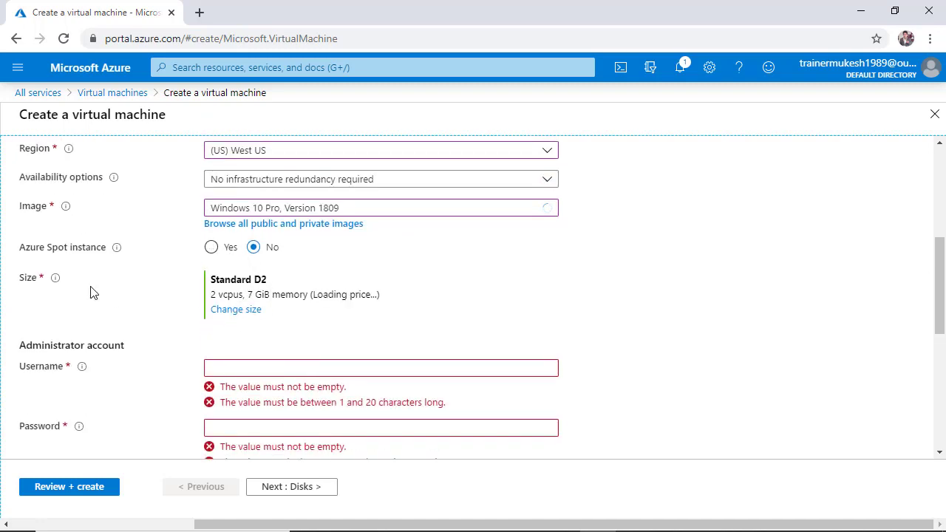
{"action": "left_click", "coordinate": [236, 309]}
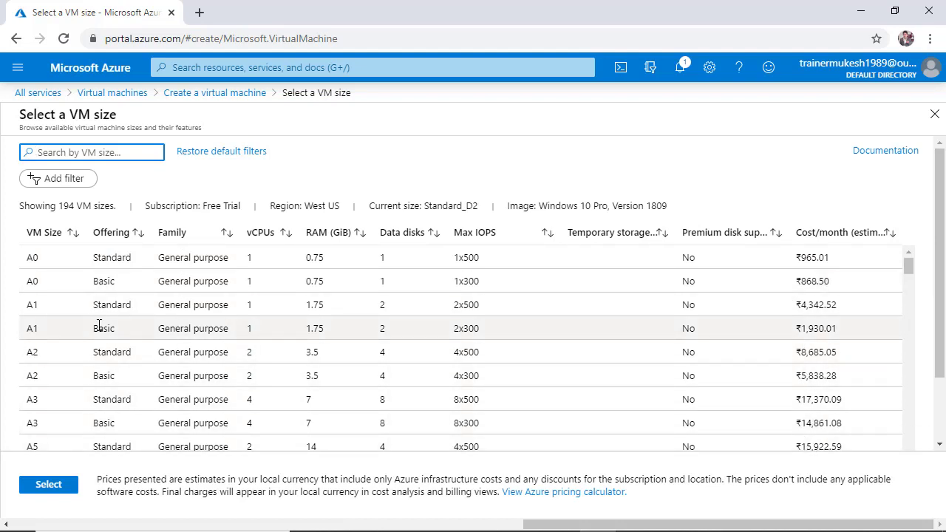
{"action": "left_click_drag", "start_coordinate": [90, 375], "coordinate": [474, 376]}
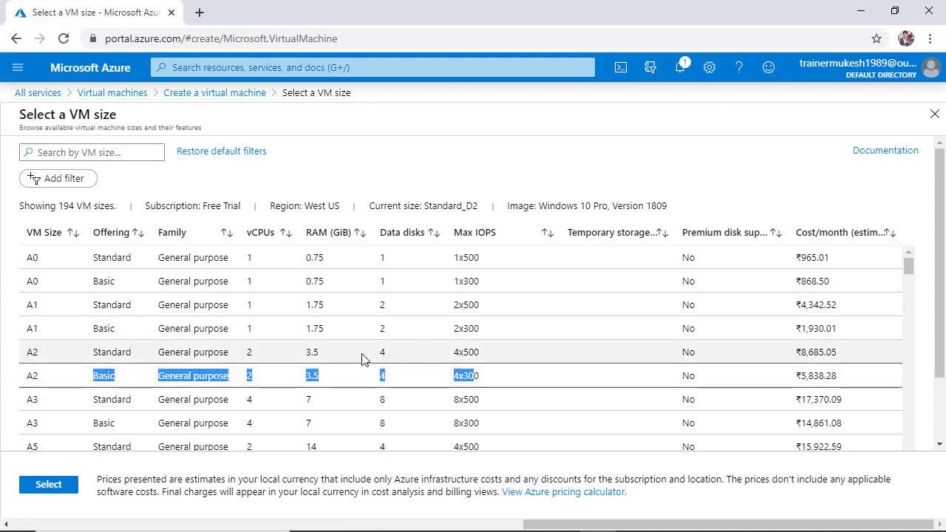
{"action": "left_click", "coordinate": [160, 377]}
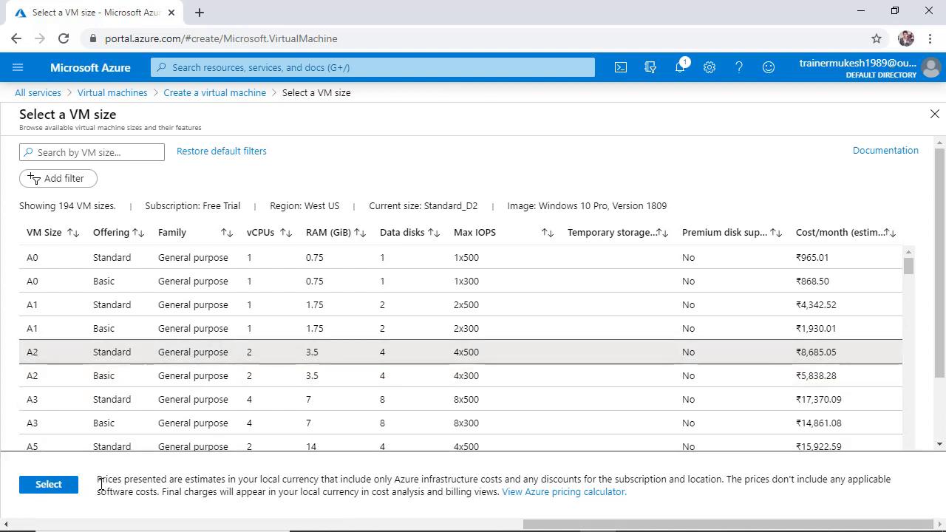
{"action": "left_click", "coordinate": [47, 488]}
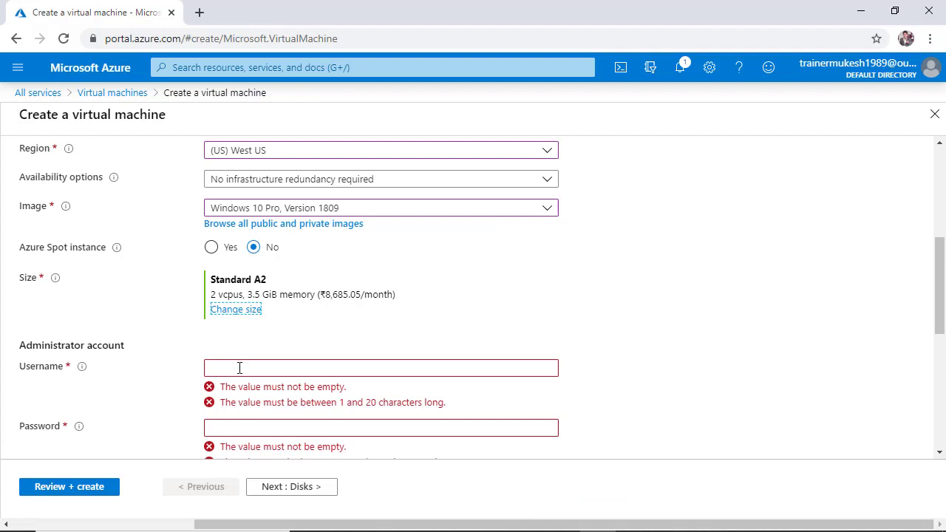
- Enter the administrator account's username and password, and confirm the password
{"action": "left_click", "coordinate": [239, 366]}
{"action": "type", "text": "MUKES"}
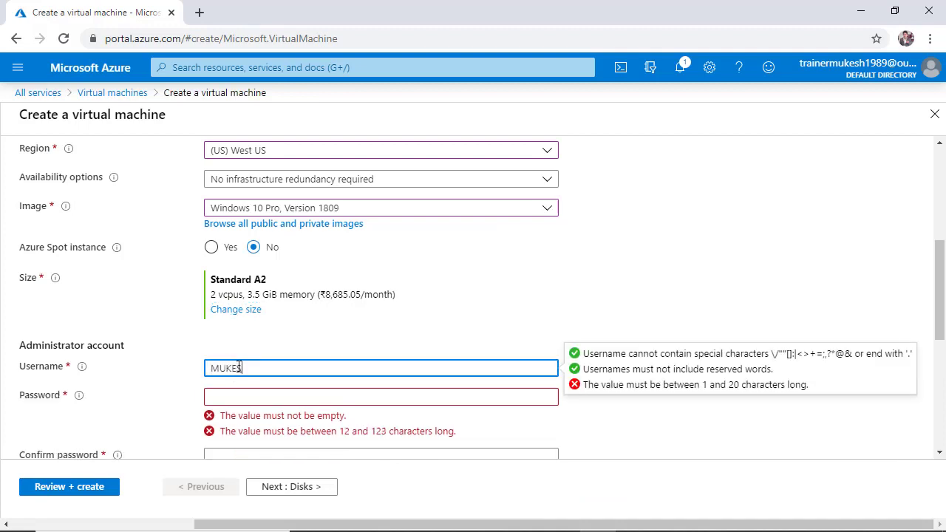
{"action": "type", "text": "H"}
{"action": "key", "text": "Tab"}
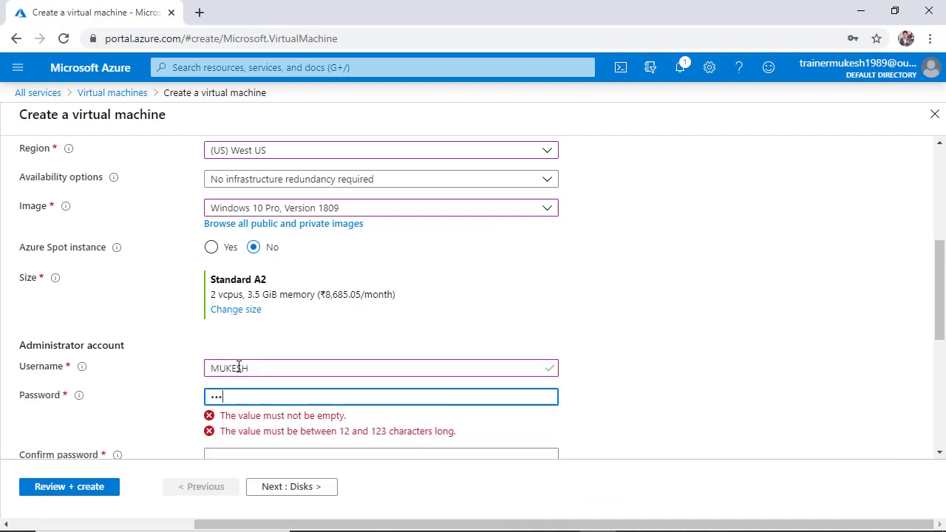
{"action": "type", "text": "••••••"}
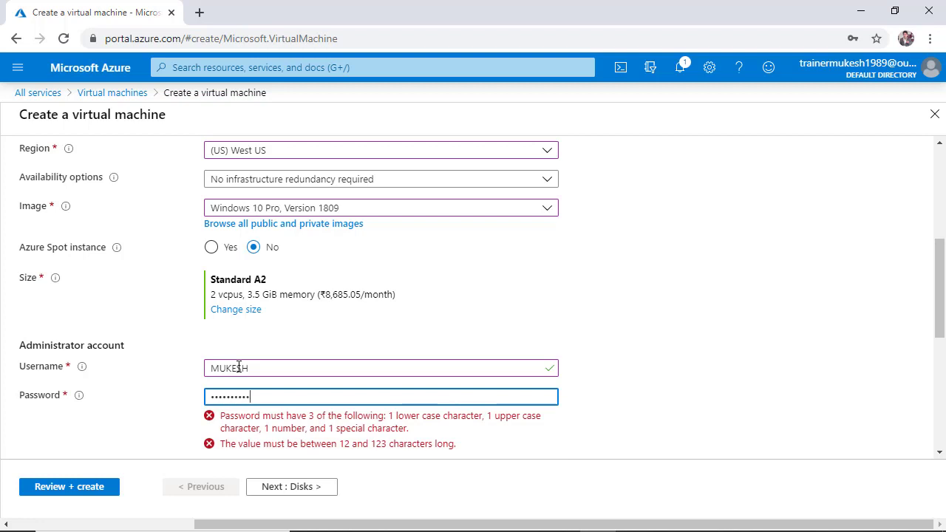
{"action": "key", "text": "Tab"}
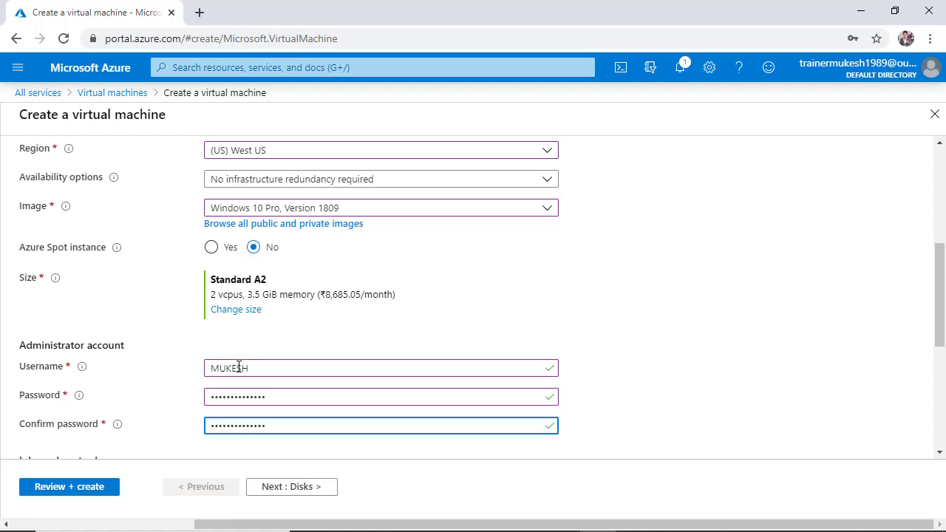
- Set the virtual machine's public inbound ports to None and keep the remaining default settings through to the final review
{"action": "scroll", "coordinate": [237, 274], "scroll_direction": "down", "scroll_amount": 5}
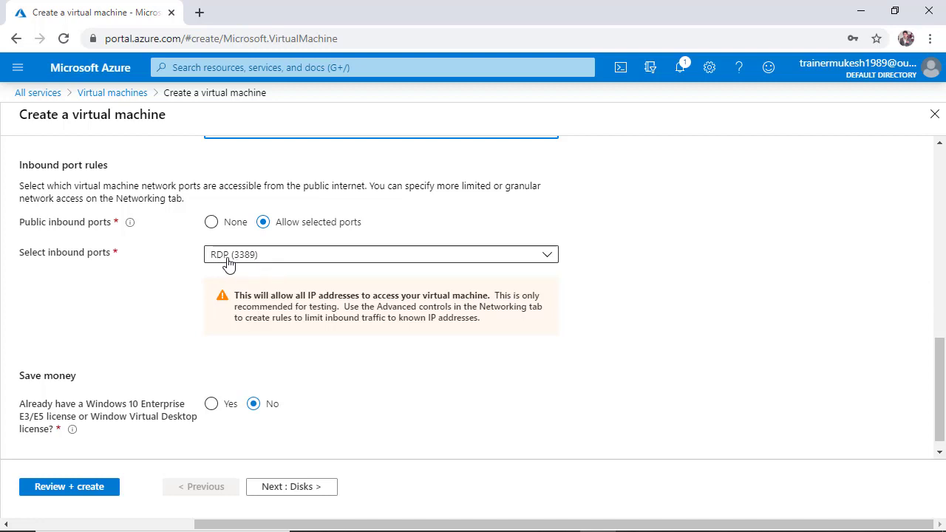
{"action": "left_click", "coordinate": [212, 222]}
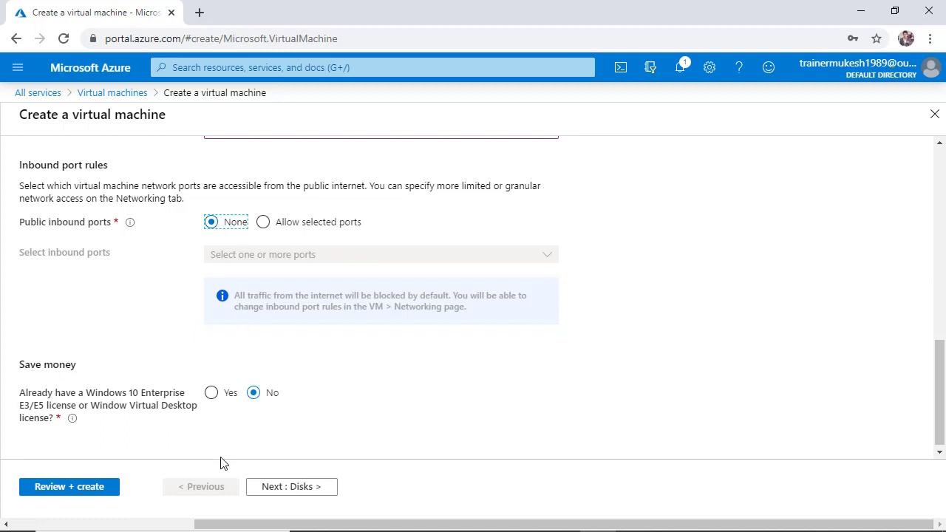
{"action": "left_click", "coordinate": [294, 488]}
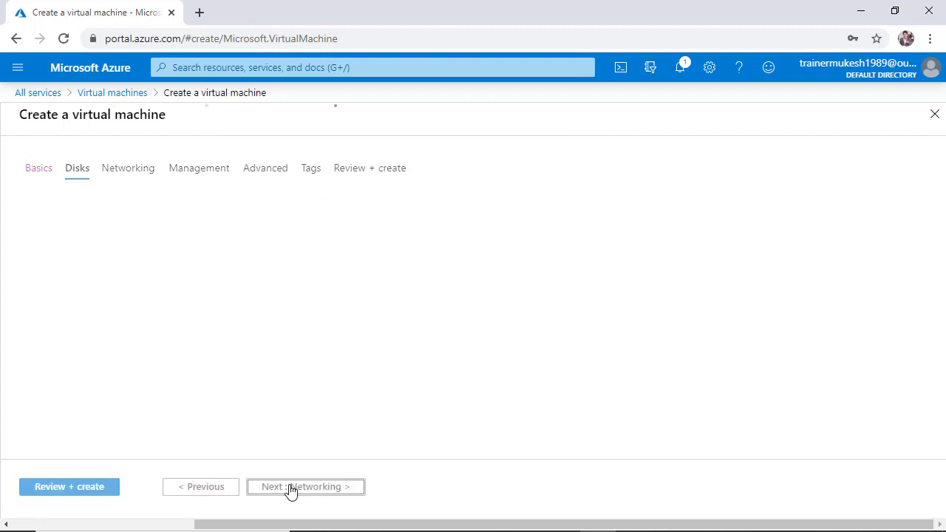
{"action": "left_click", "coordinate": [293, 488]}
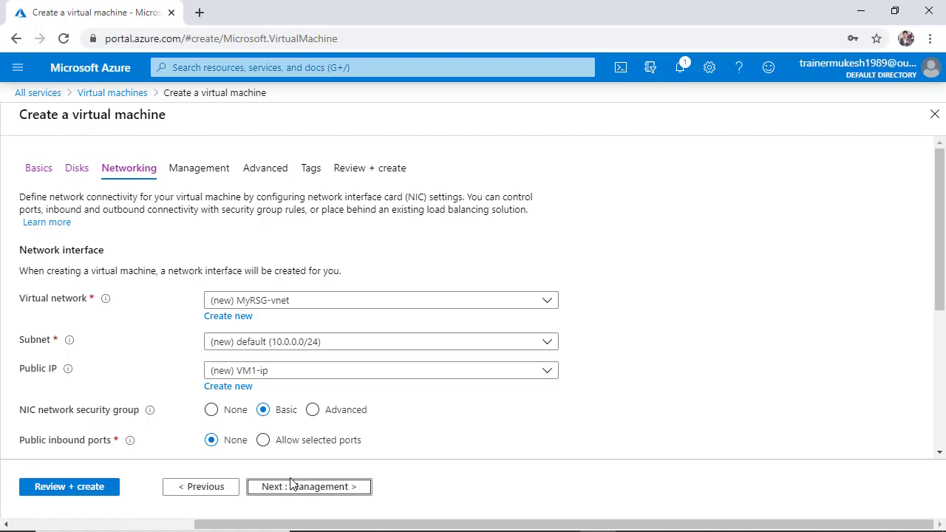
{"action": "left_click", "coordinate": [289, 484]}
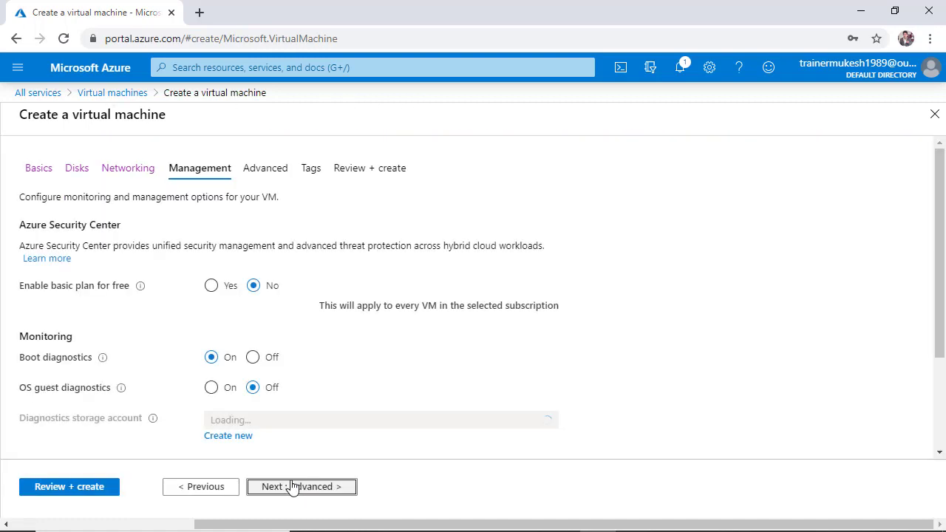
{"action": "left_click", "coordinate": [292, 487]}
{"action": "left_click", "coordinate": [292, 486]}
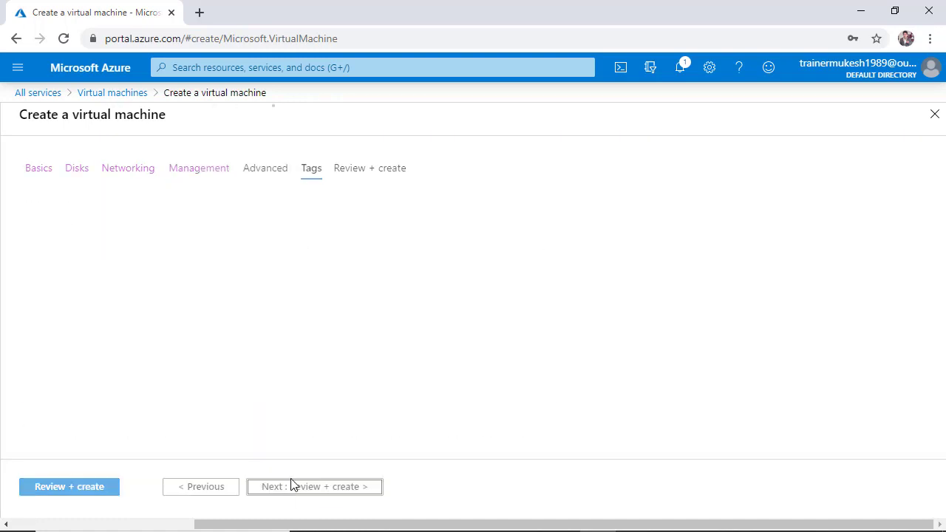
{"action": "left_click", "coordinate": [292, 486]}
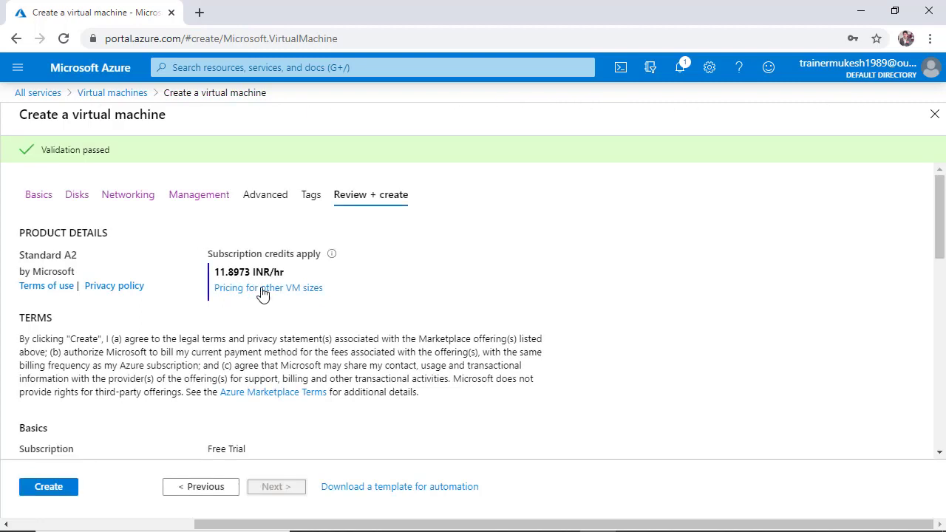
- Create the virtual machine after checking its hourly price, and open the details of the running deployment
{"action": "left_click_drag", "start_coordinate": [213, 275], "coordinate": [285, 276]}
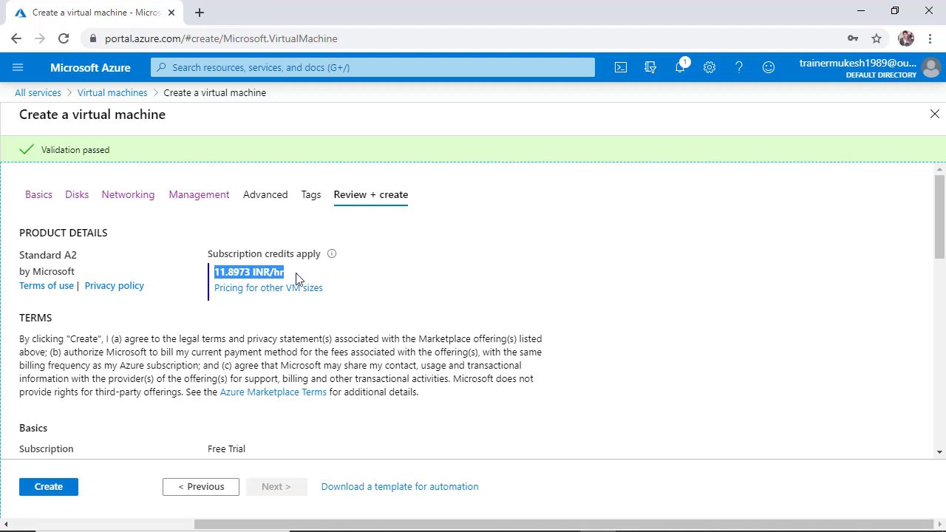
{"action": "left_click", "coordinate": [251, 277]}
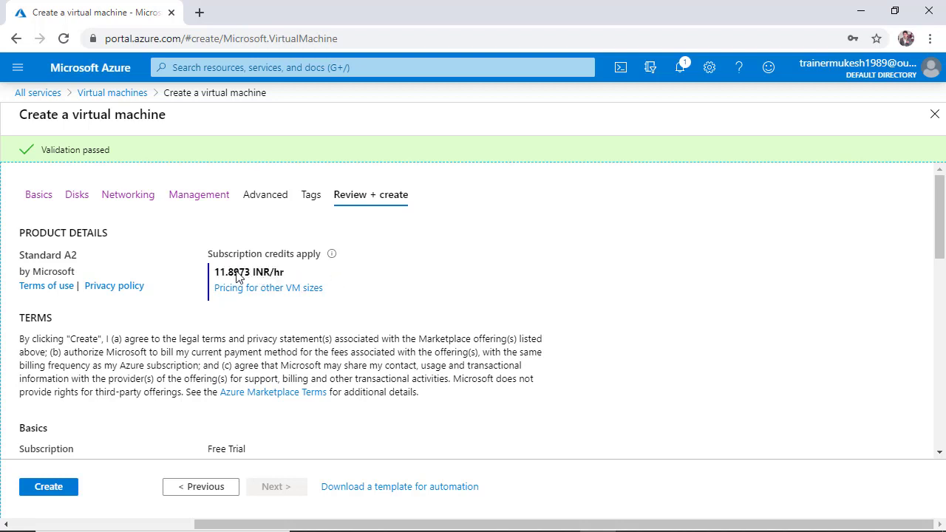
{"action": "left_click_drag", "start_coordinate": [219, 279], "coordinate": [318, 272]}
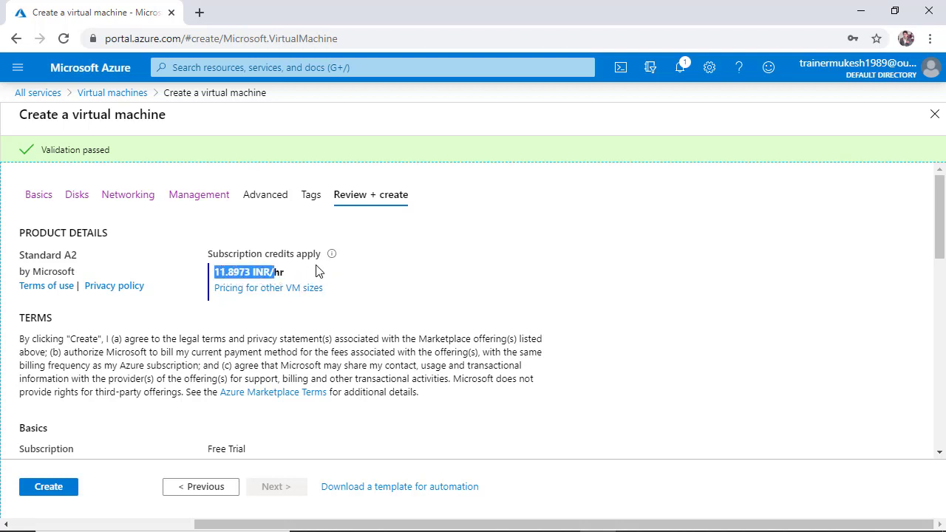
{"action": "left_click", "coordinate": [331, 253]}
{"action": "left_click", "coordinate": [49, 487]}
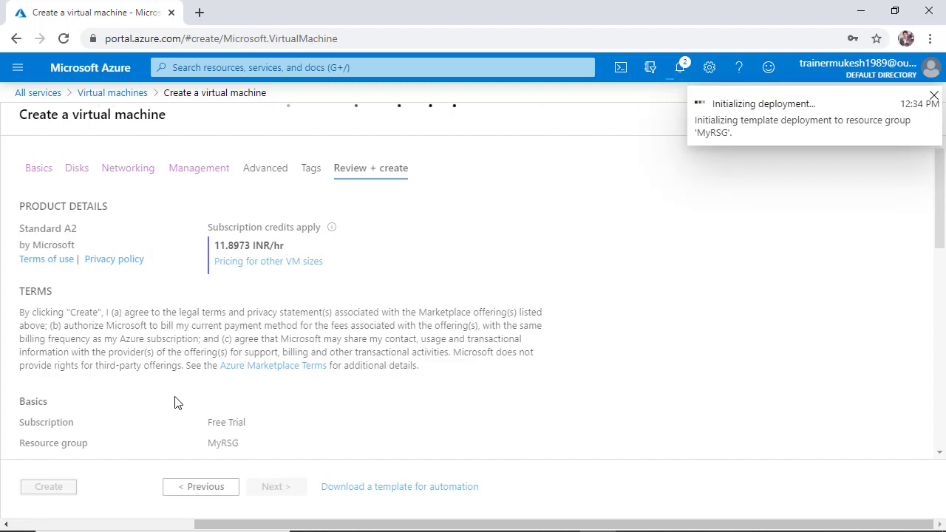
{"action": "left_click", "coordinate": [681, 67]}
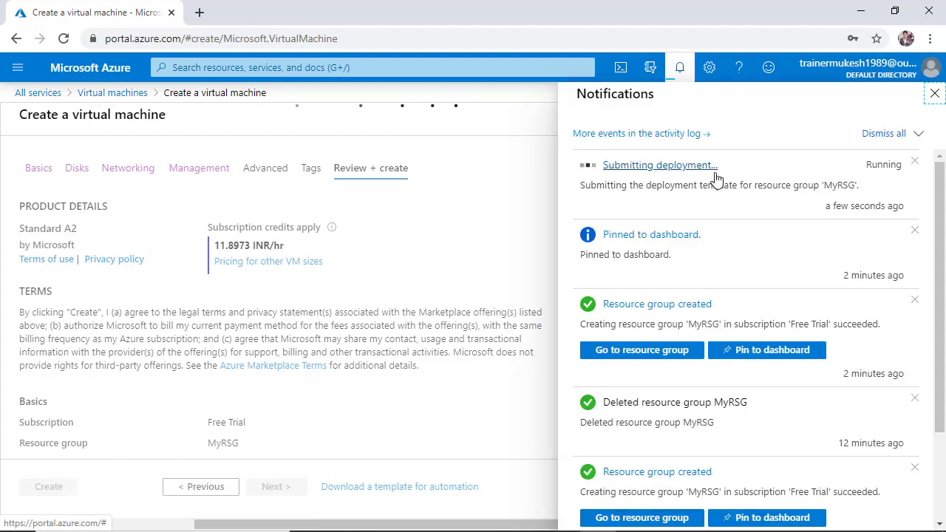
{"action": "left_click", "coordinate": [695, 165]}
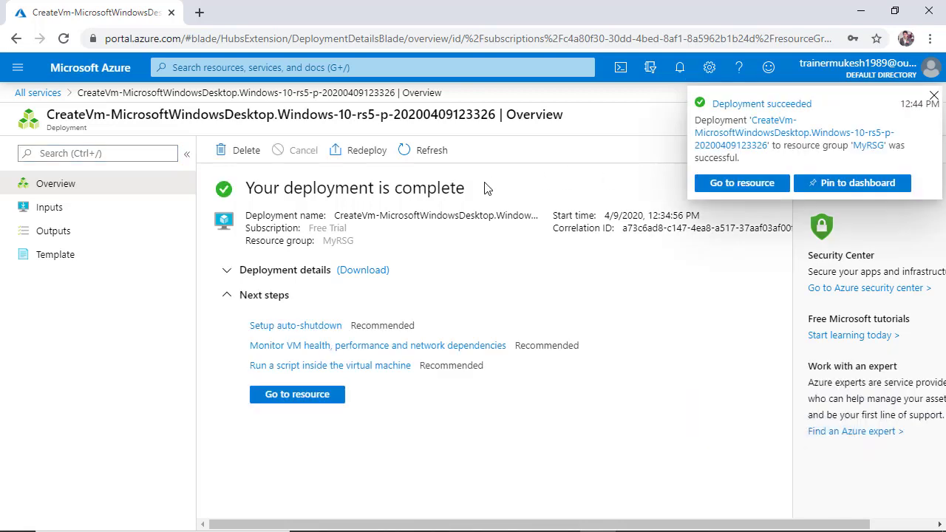
- Pin the deployed virtual machine to the dashboard and open its resource page
{"action": "left_click", "coordinate": [835, 184]}
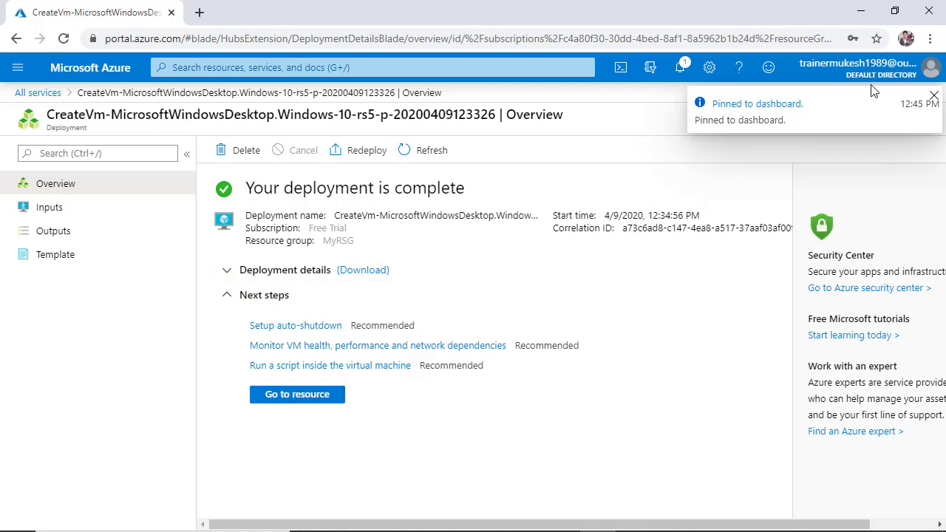
{"action": "left_click", "coordinate": [681, 68]}
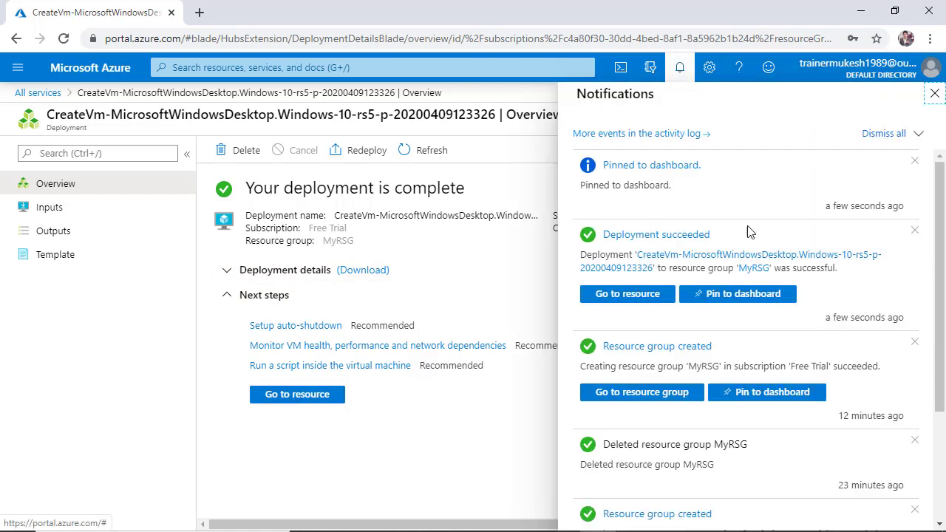
{"action": "left_click", "coordinate": [757, 296]}
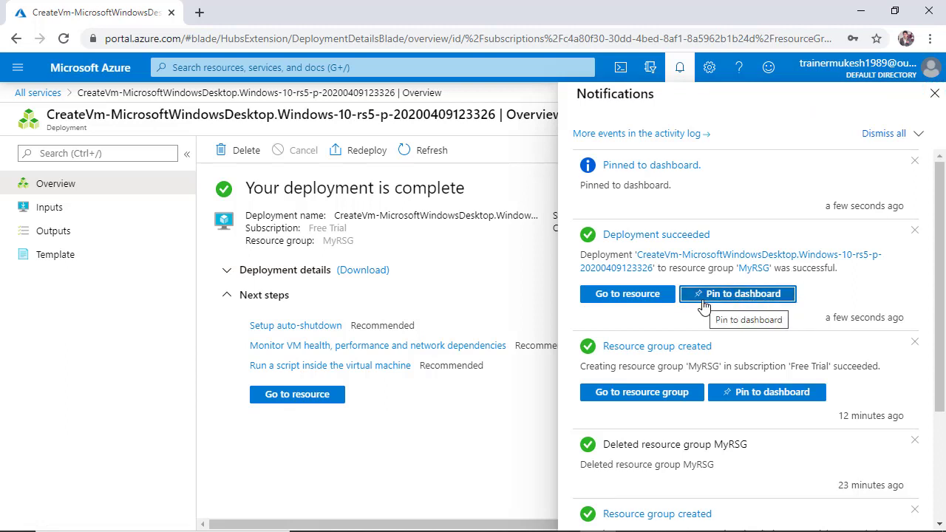
{"action": "left_click", "coordinate": [296, 396]}
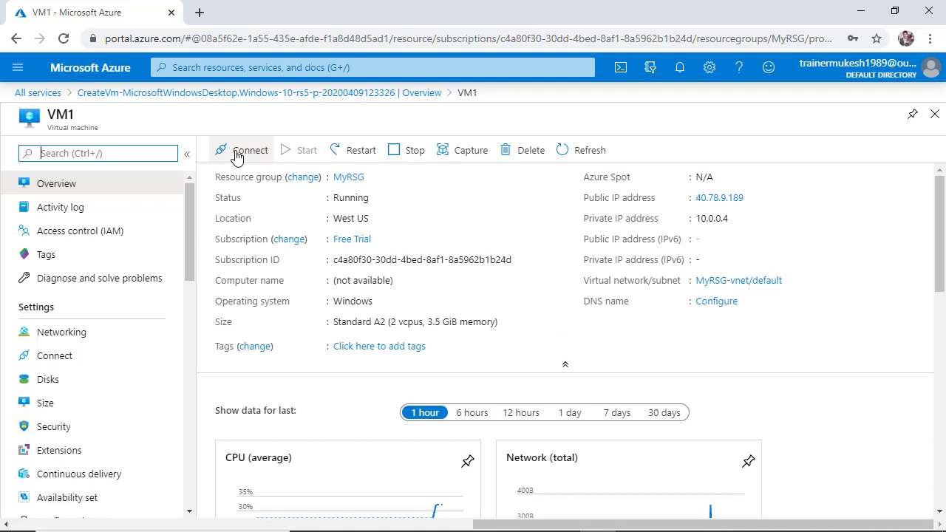
- Download VM1's RDP connection file for its public IP address on port 3389
{"action": "scroll", "coordinate": [369, 359], "scroll_direction": "down", "scroll_amount": 2}
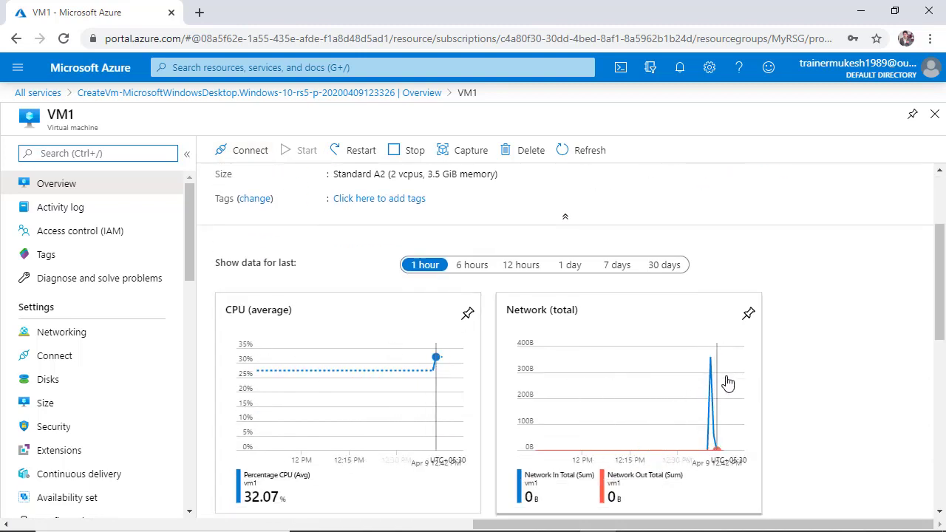
{"action": "scroll", "coordinate": [717, 363], "scroll_direction": "down", "scroll_amount": 4}
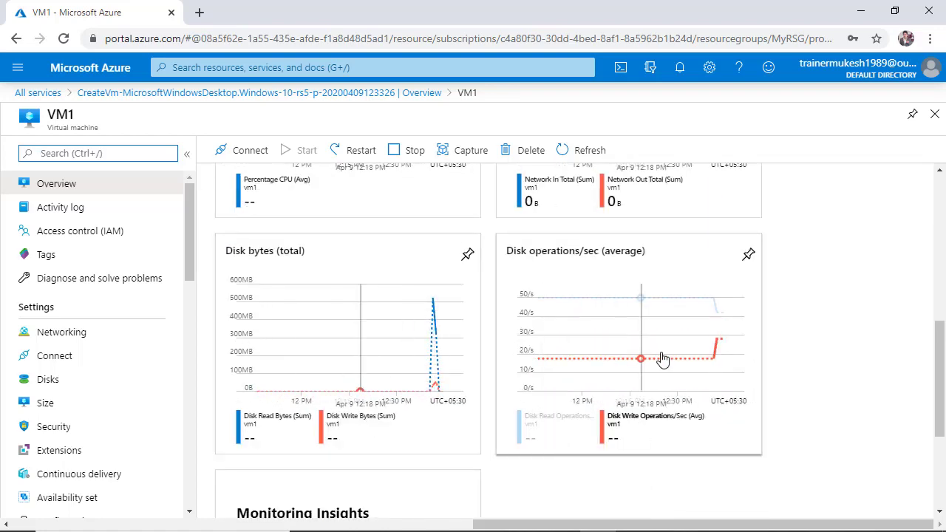
{"action": "scroll", "coordinate": [429, 345], "scroll_direction": "up", "scroll_amount": 6}
{"action": "left_click", "coordinate": [250, 150]}
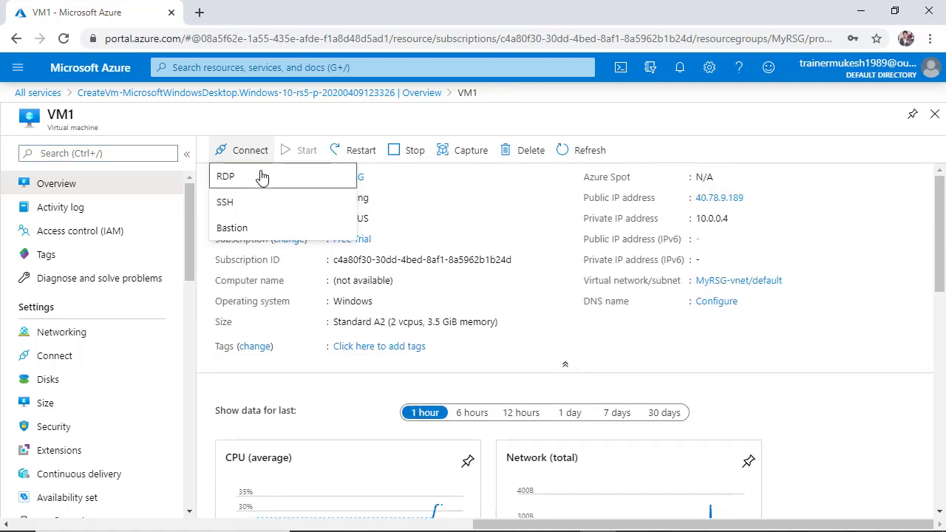
{"action": "left_click", "coordinate": [301, 187]}
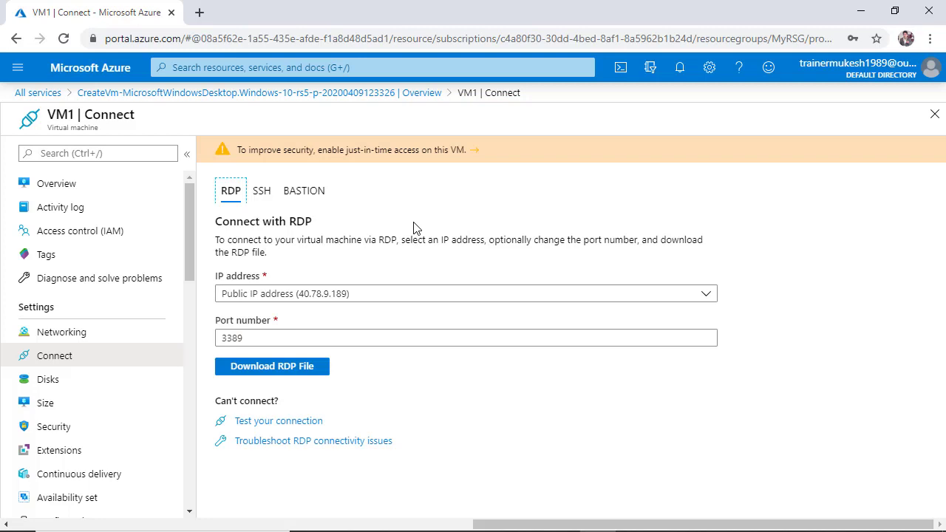
{"action": "left_click", "coordinate": [267, 367]}
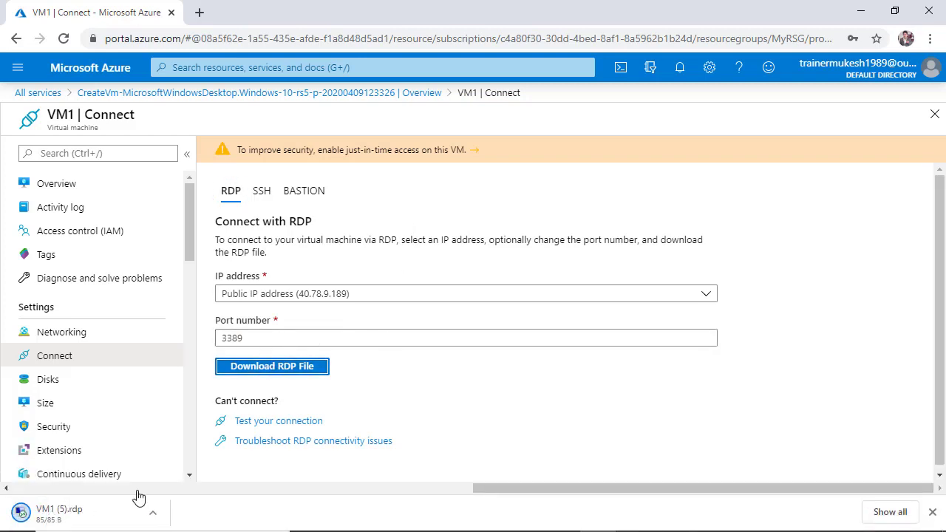
- Try to connect to VM1 over Remote Desktop with the downloaded RDP file, accepting the unknown publisher
{"action": "left_click", "coordinate": [118, 508]}
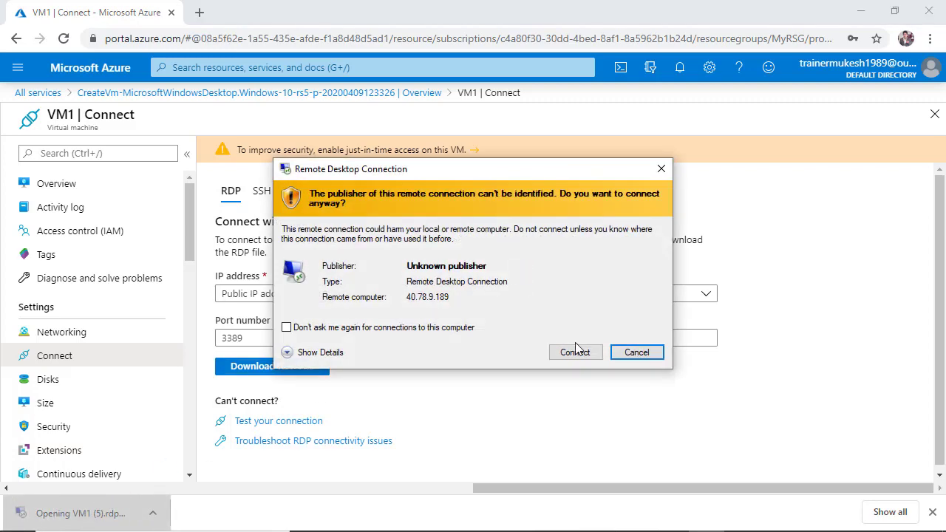
{"action": "left_click", "coordinate": [576, 352]}
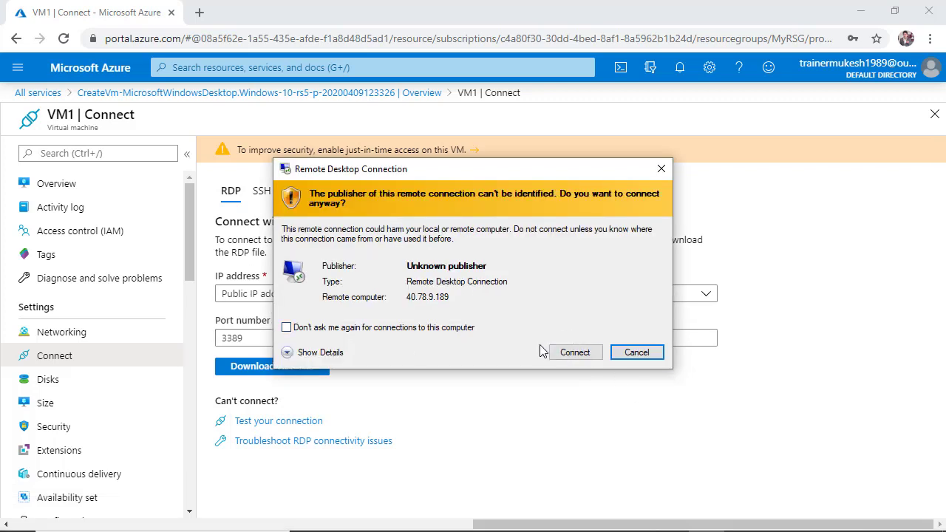
{"action": "left_click", "coordinate": [576, 354]}
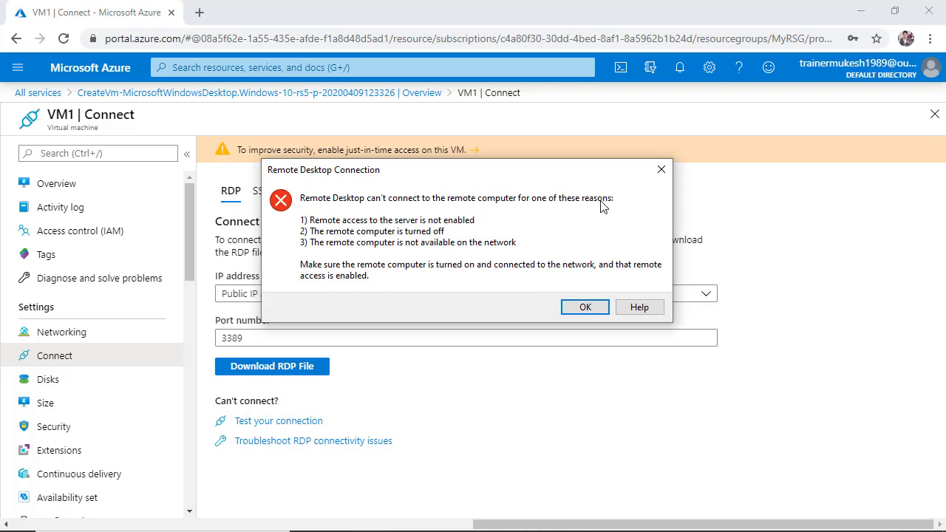
{"action": "left_click", "coordinate": [662, 172]}
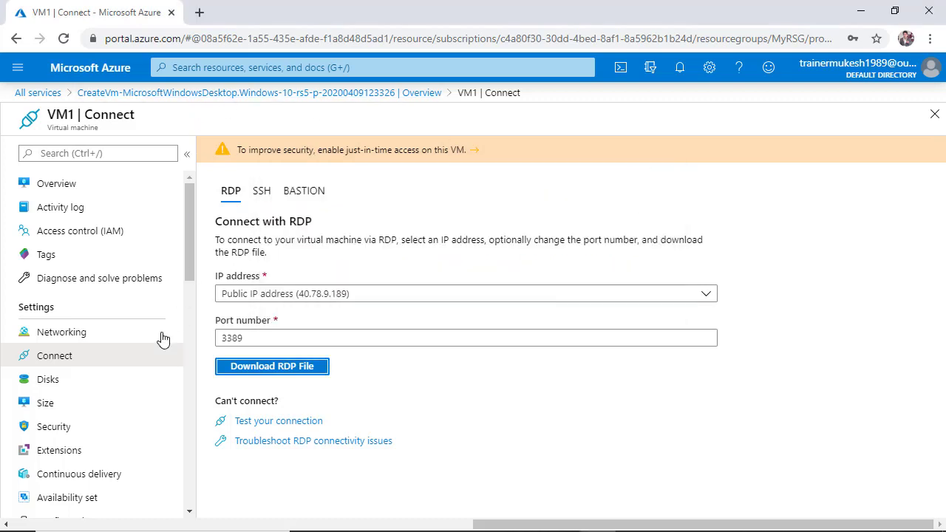
- Examine the inbound port rules in VM1's networking settings
{"action": "left_click", "coordinate": [77, 334]}
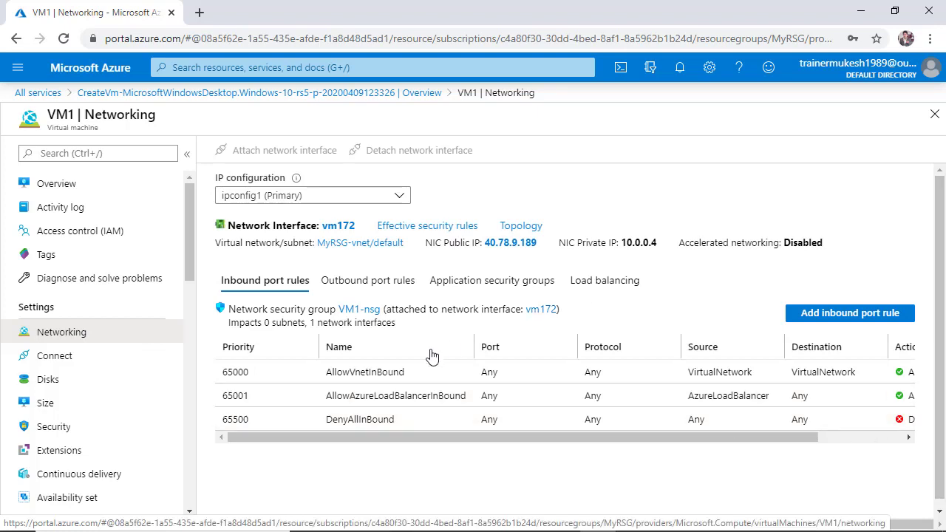
{"action": "scroll", "coordinate": [449, 412], "scroll_direction": "down", "scroll_amount": 1}
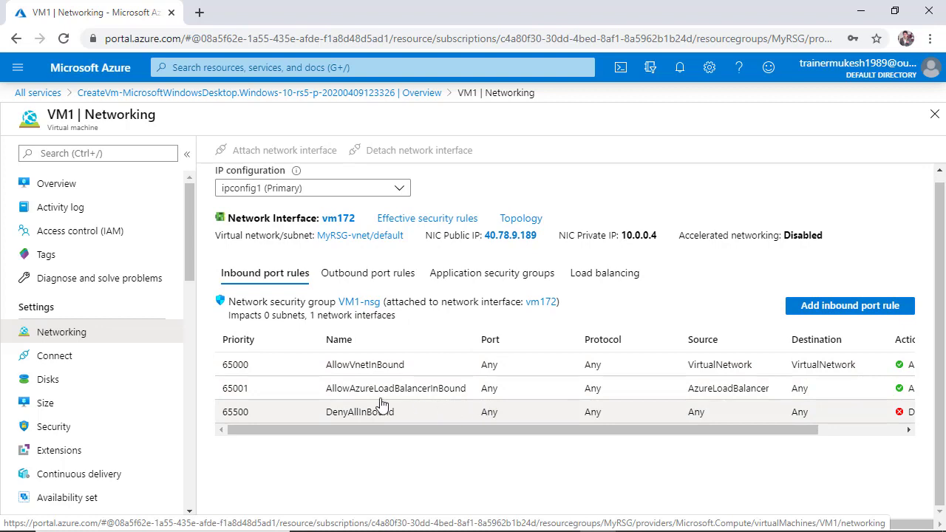
{"action": "left_click", "coordinate": [358, 271]}
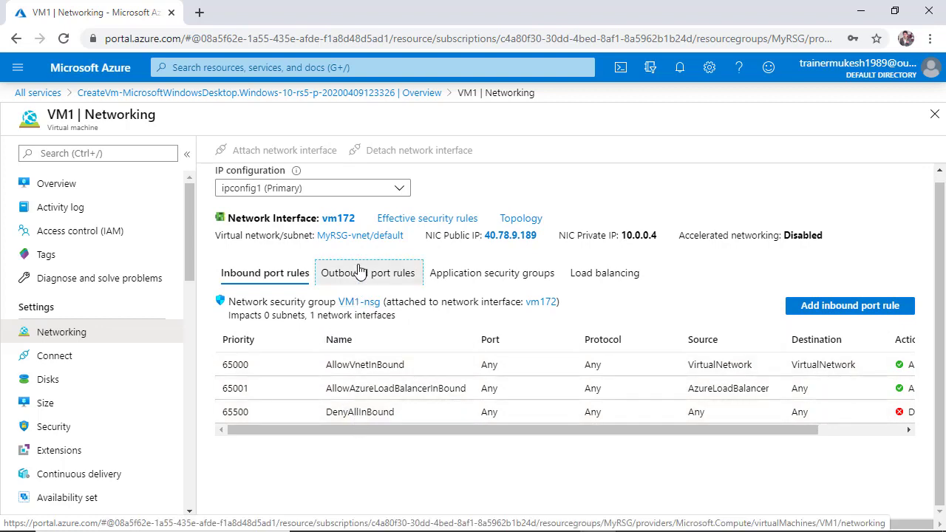
{"action": "left_click", "coordinate": [270, 278]}
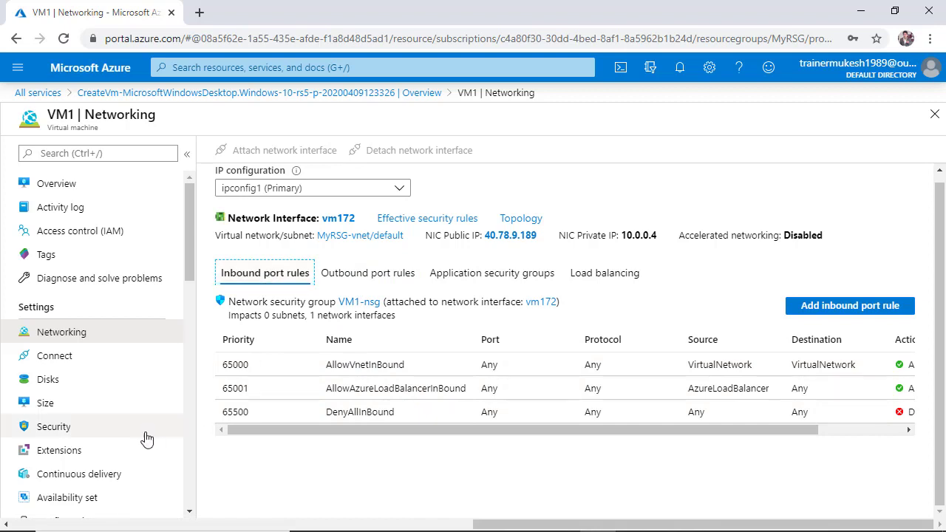
{"action": "scroll", "coordinate": [144, 414], "scroll_direction": "down", "scroll_amount": 2}
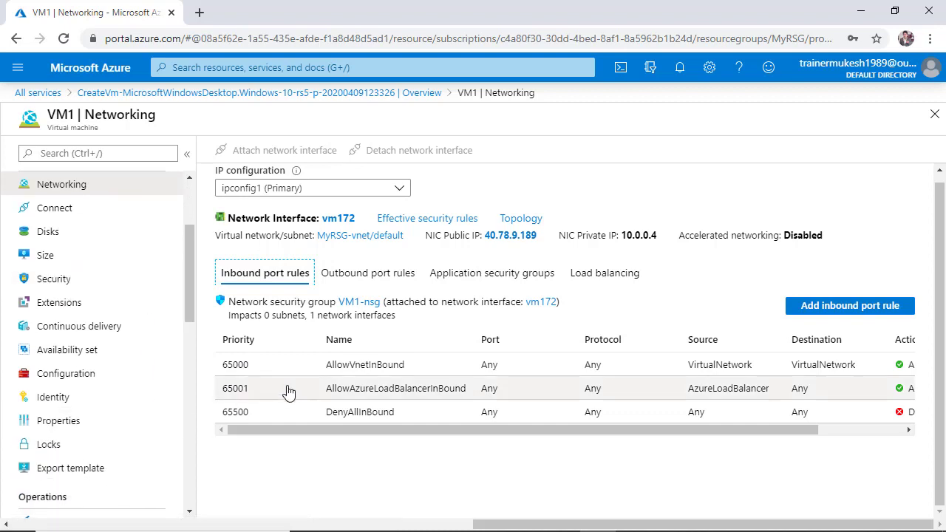
{"action": "scroll", "coordinate": [377, 384], "scroll_direction": "up", "scroll_amount": 1}
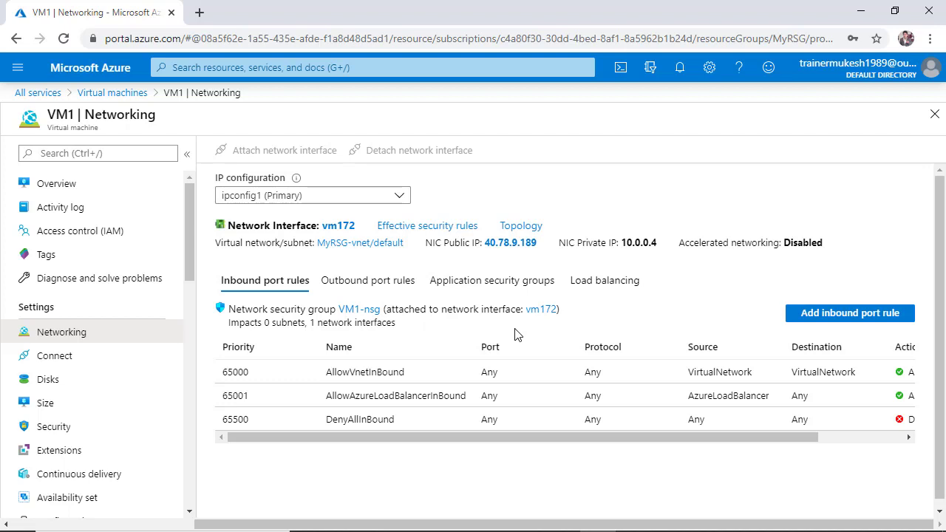
- Review VM1's overview details, including its virtual network and subnet, and open its activity log
{"action": "left_click", "coordinate": [50, 187]}
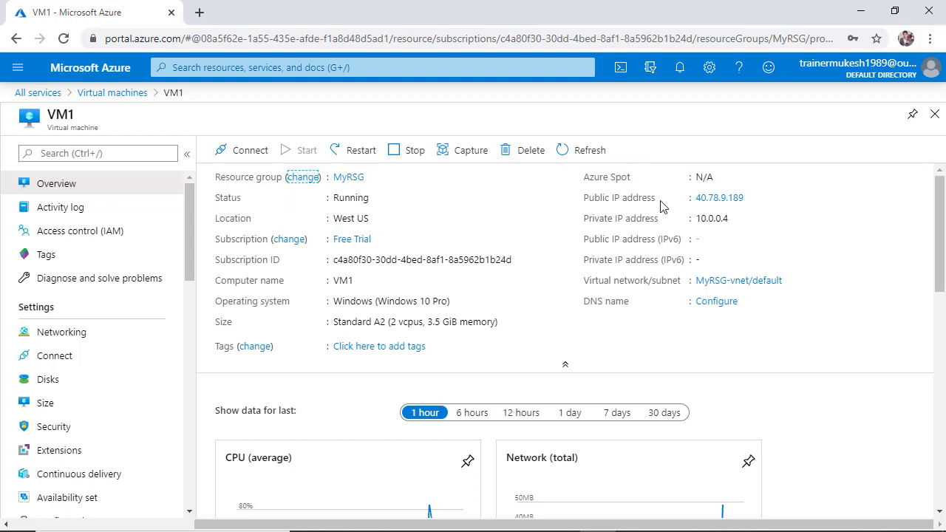
{"action": "left_click", "coordinate": [802, 286]}
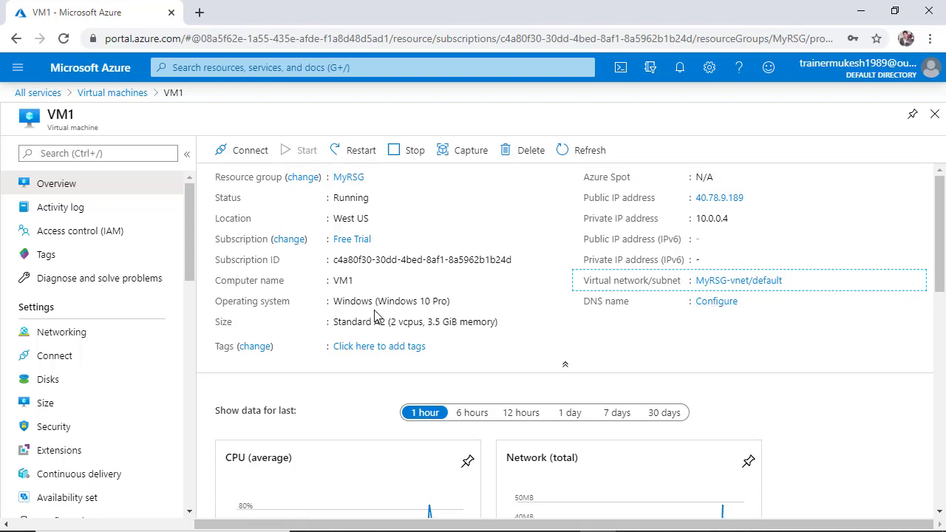
{"action": "left_click", "coordinate": [81, 209]}
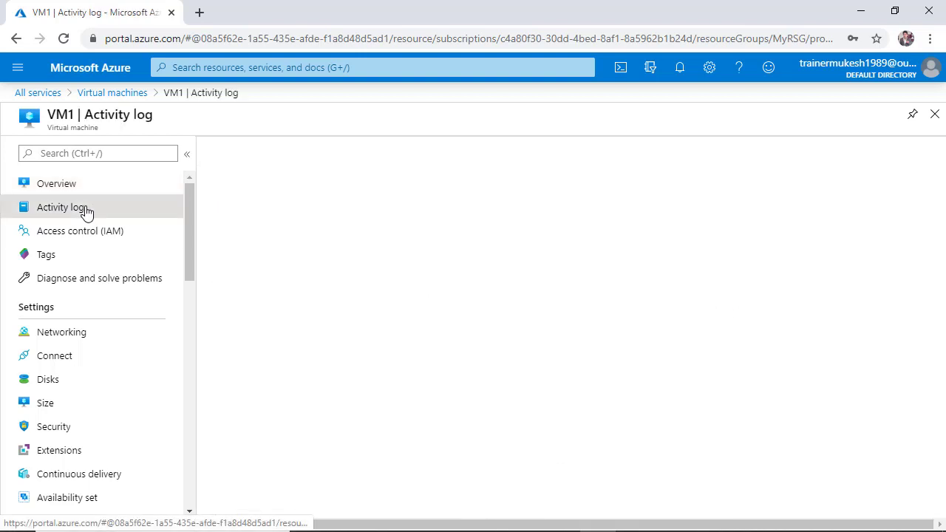
- Review VM1's overview details and inbound port rules, and return to the list of all services
{"action": "left_click", "coordinate": [48, 189]}
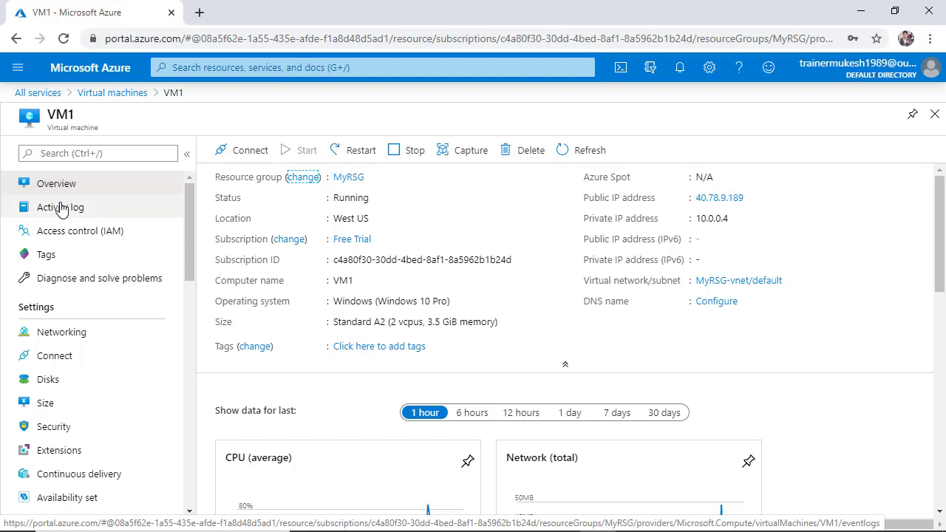
{"action": "left_click", "coordinate": [107, 334]}
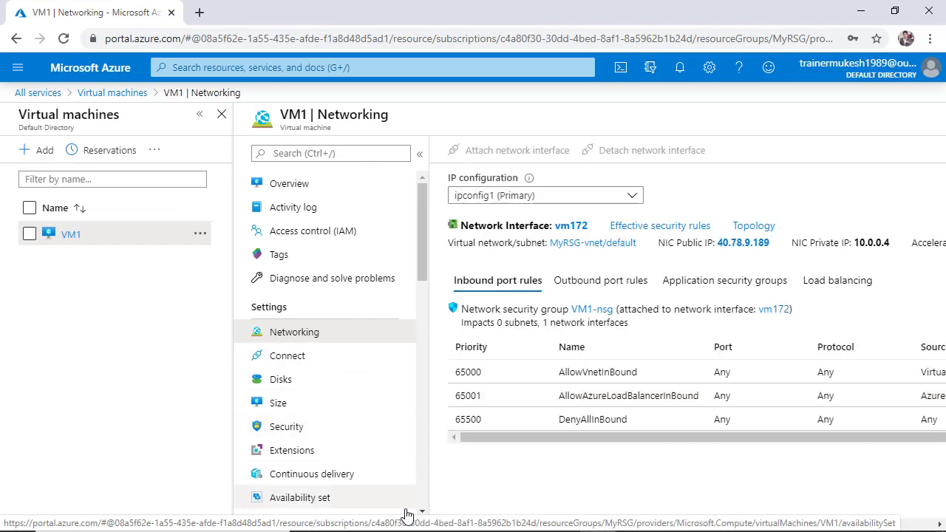
{"action": "left_click", "coordinate": [39, 93]}
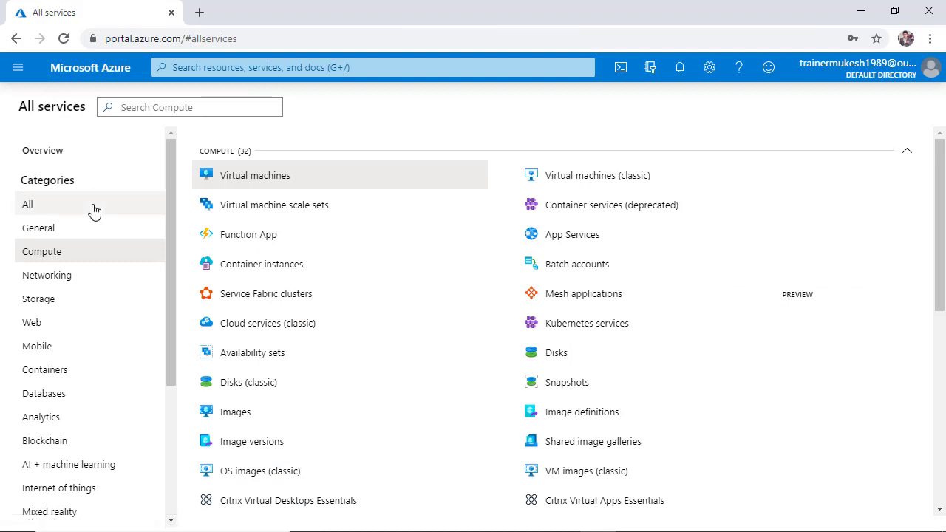
- Open the MyRSG resource group and view the resources it contains
{"action": "left_click", "coordinate": [18, 68]}
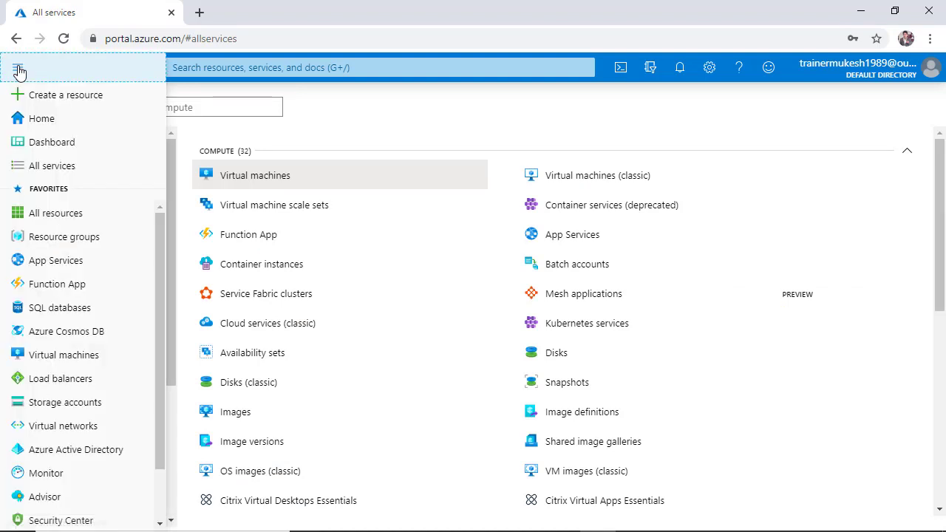
{"action": "left_click", "coordinate": [63, 241]}
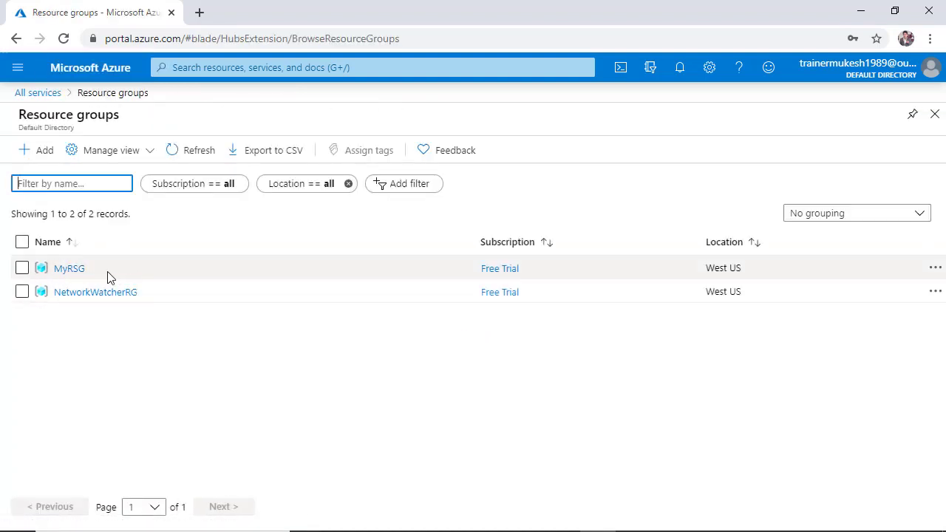
{"action": "left_click", "coordinate": [73, 271]}
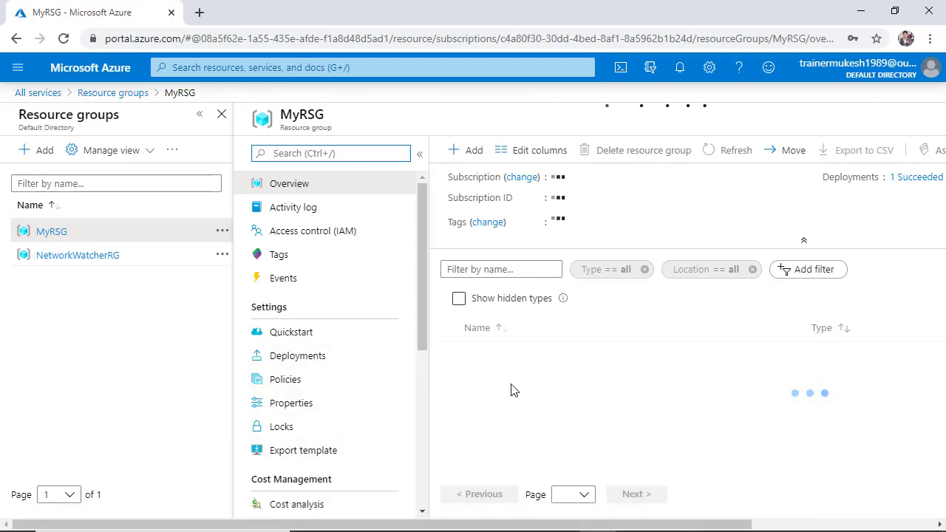
{"action": "left_click_drag", "start_coordinate": [520, 529], "coordinate": [670, 526]}
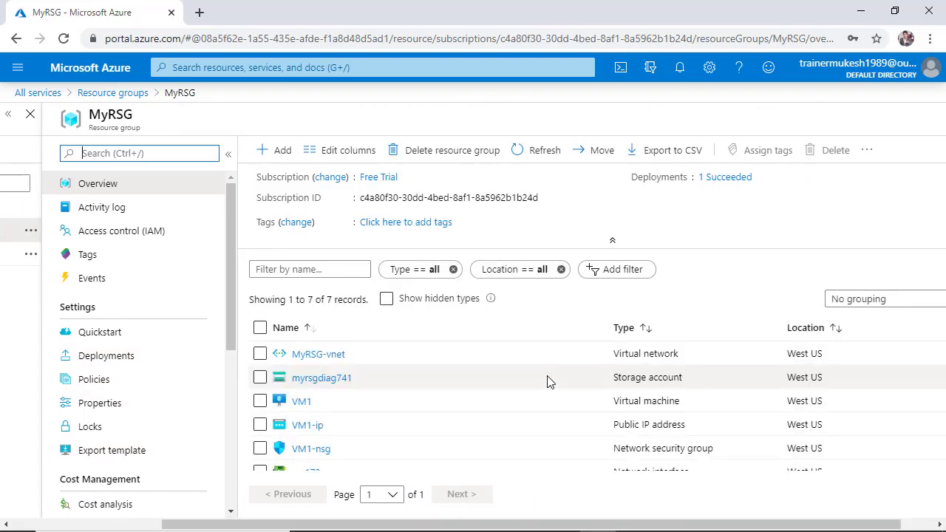
- Examine the address space, subnets and connected devices of the MyRSG-vnet virtual network
{"action": "left_click", "coordinate": [320, 355]}
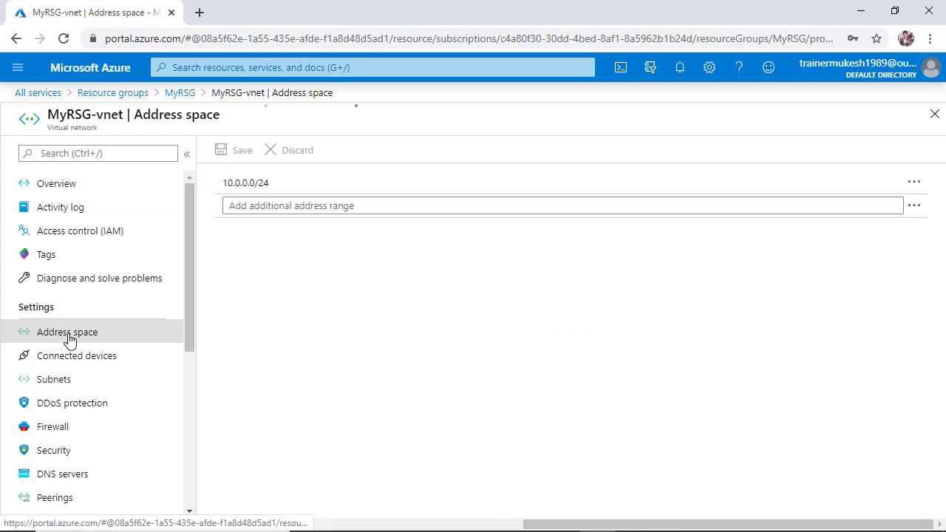
{"action": "left_click", "coordinate": [59, 388]}
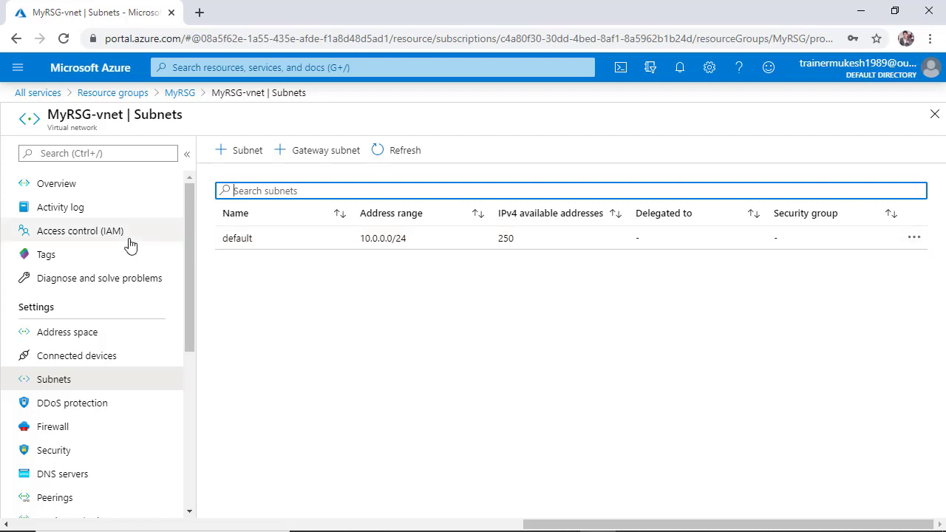
{"action": "left_click", "coordinate": [59, 189]}
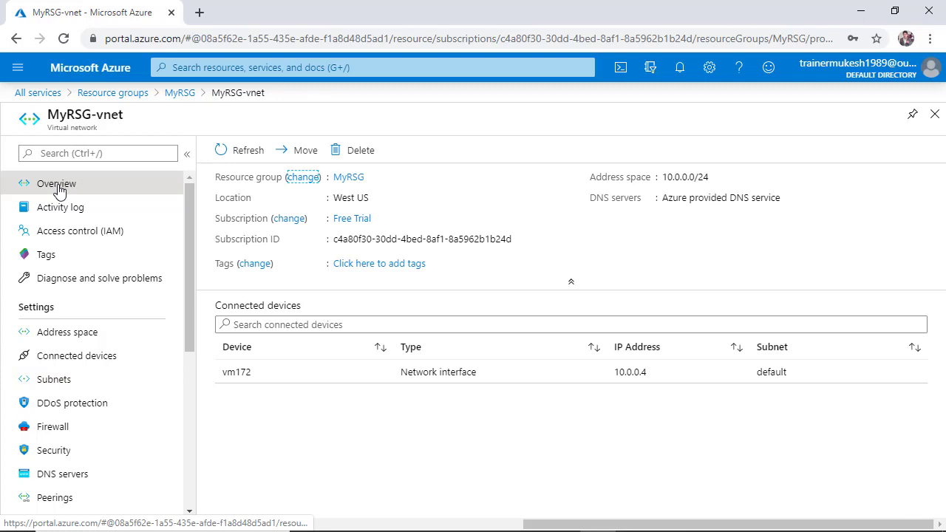
{"action": "left_click", "coordinate": [37, 93]}
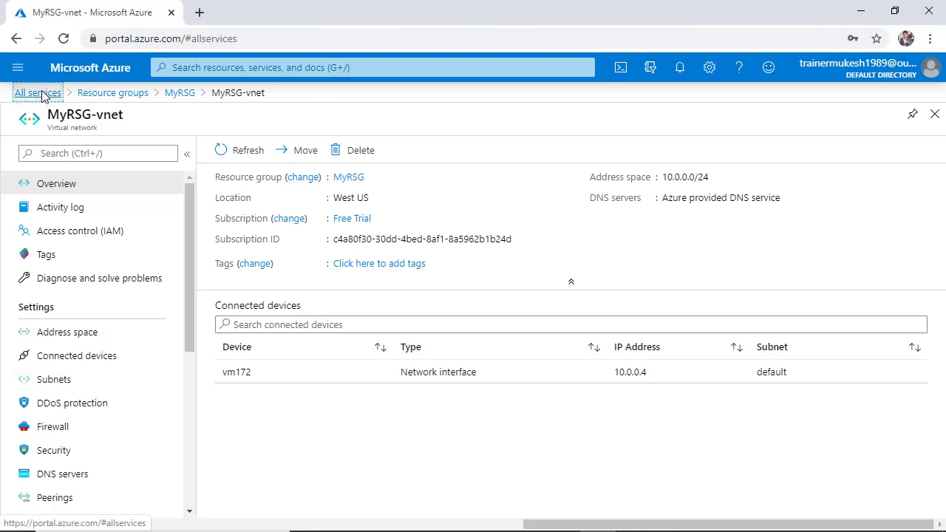
- Start a new inbound port rule in the networking settings of virtual machine VM1
{"action": "left_click", "coordinate": [18, 67]}
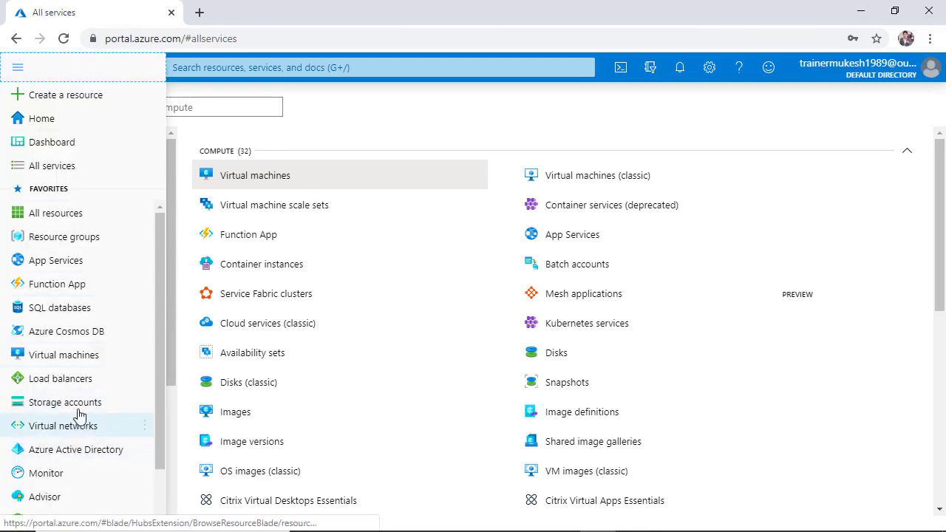
{"action": "left_click", "coordinate": [77, 358]}
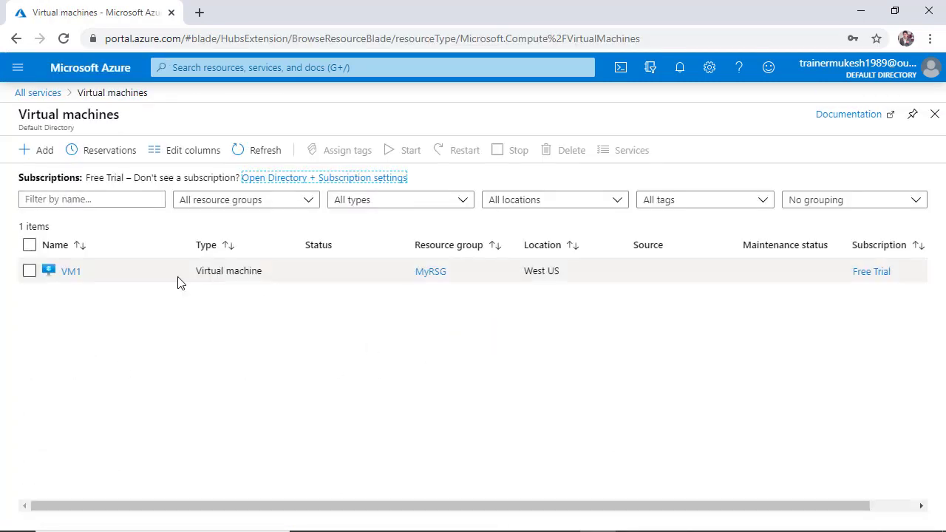
{"action": "left_click", "coordinate": [74, 273]}
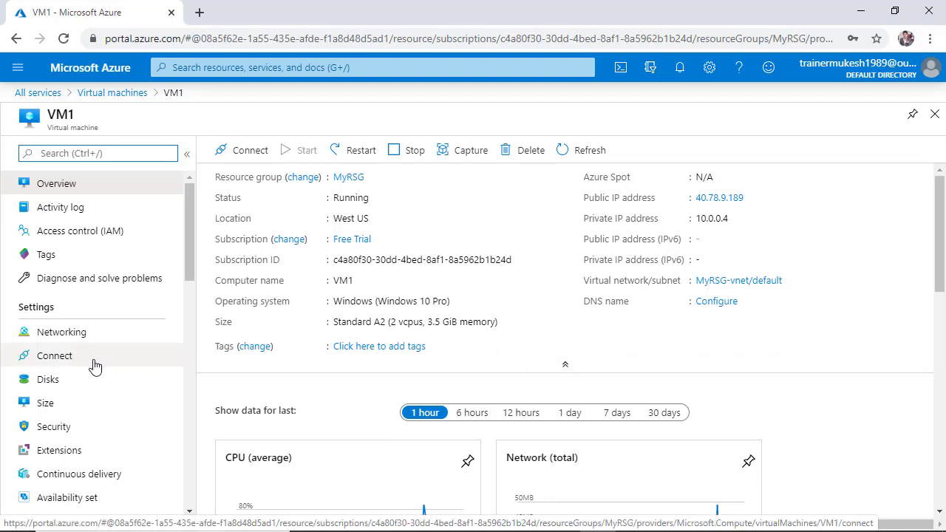
{"action": "left_click", "coordinate": [87, 338]}
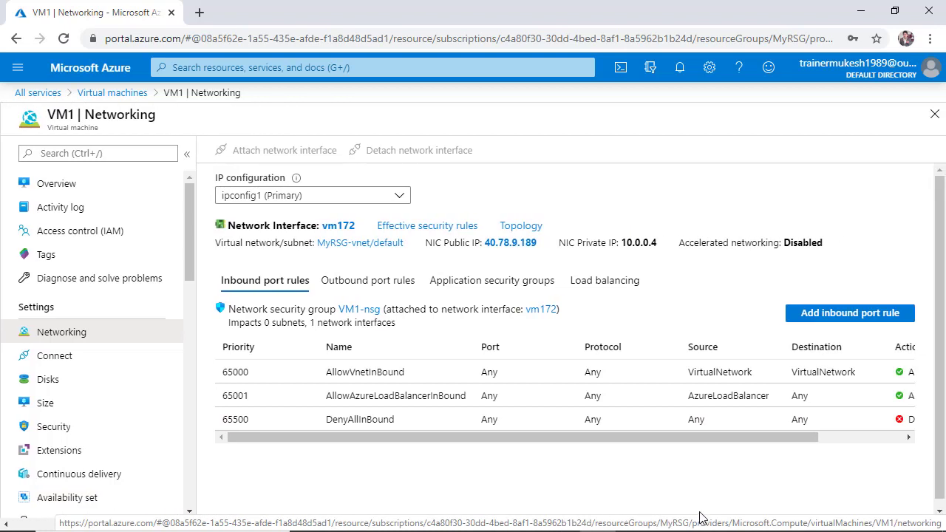
{"action": "left_click", "coordinate": [834, 313]}
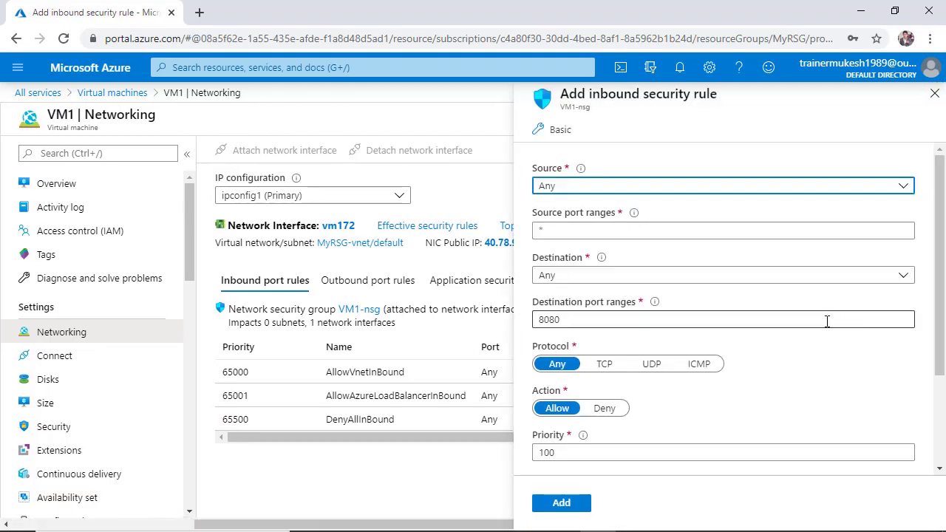
{"action": "left_click", "coordinate": [716, 194]}
{"action": "left_click", "coordinate": [662, 231]}
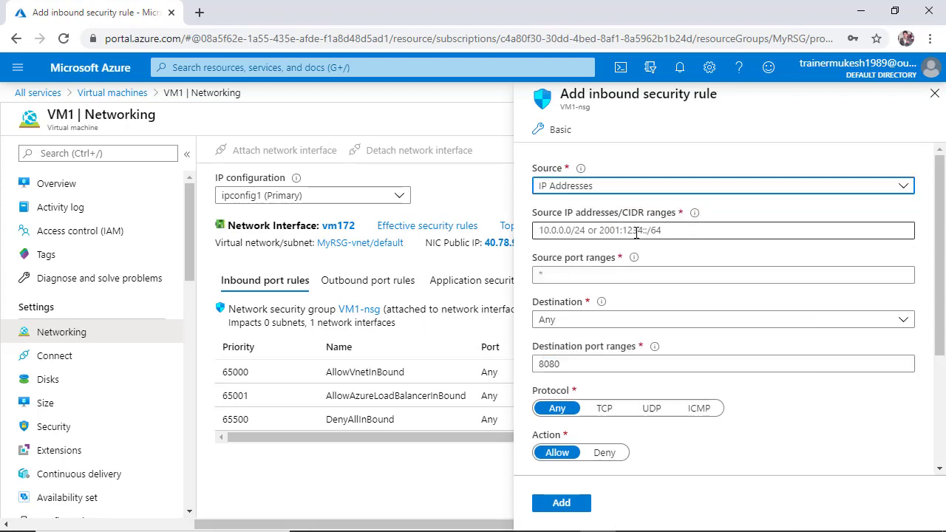
{"action": "left_click", "coordinate": [614, 233]}
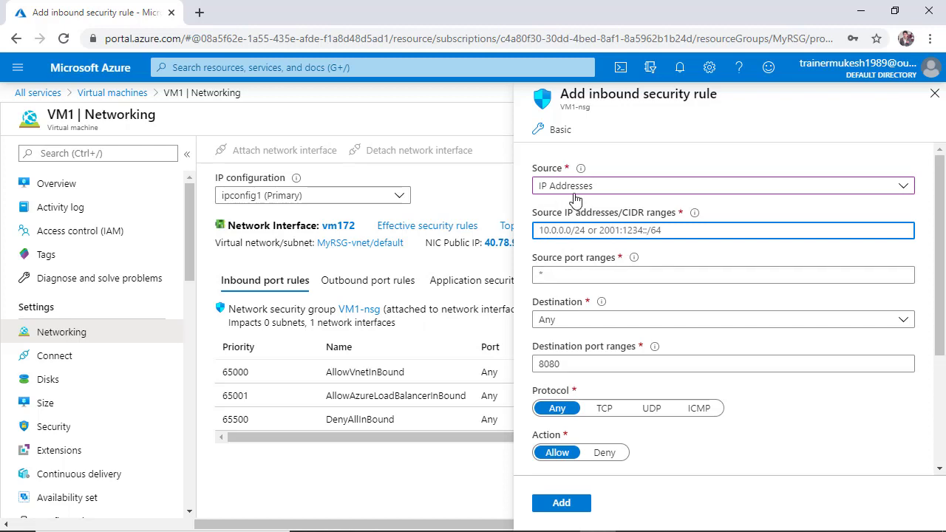
{"action": "left_click", "coordinate": [604, 188]}
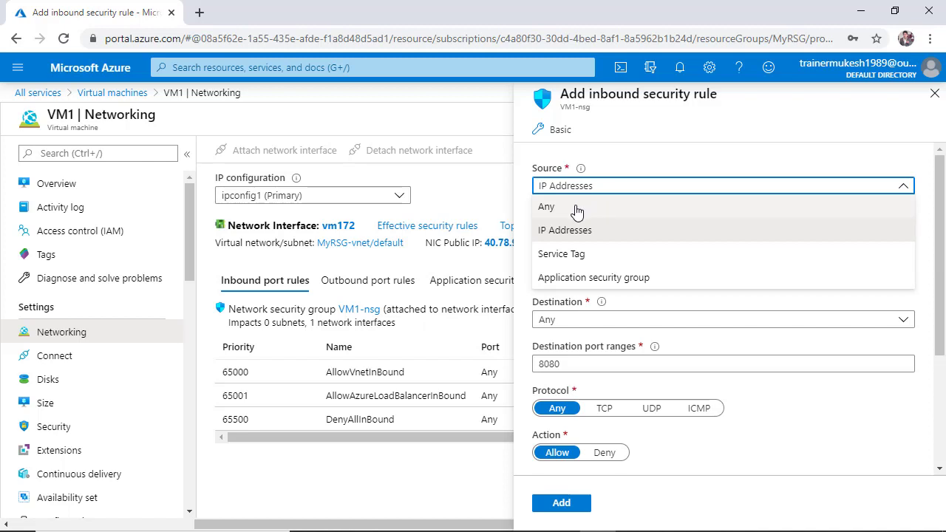
{"action": "left_click", "coordinate": [578, 207]}
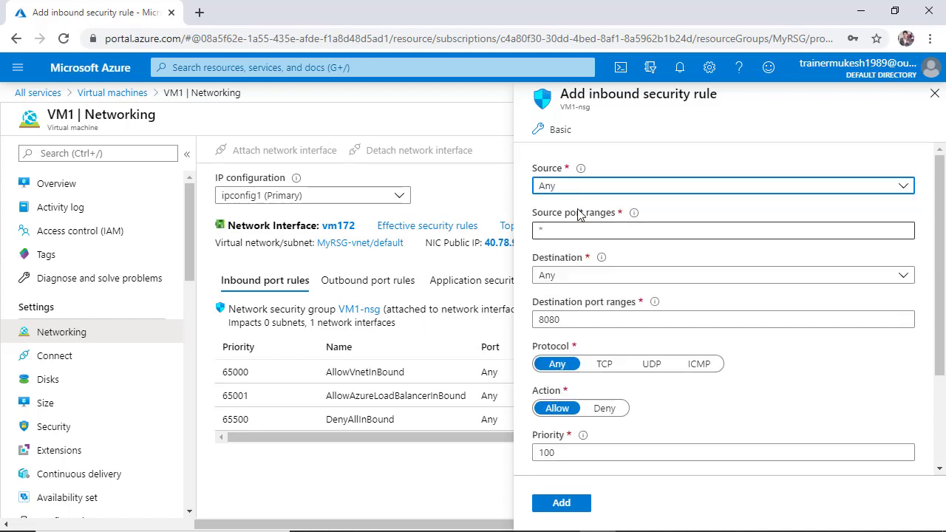
- Set the inbound rule's destination to Any, its destination port range to 3389 and its protocol to TCP
{"action": "left_click", "coordinate": [604, 278]}
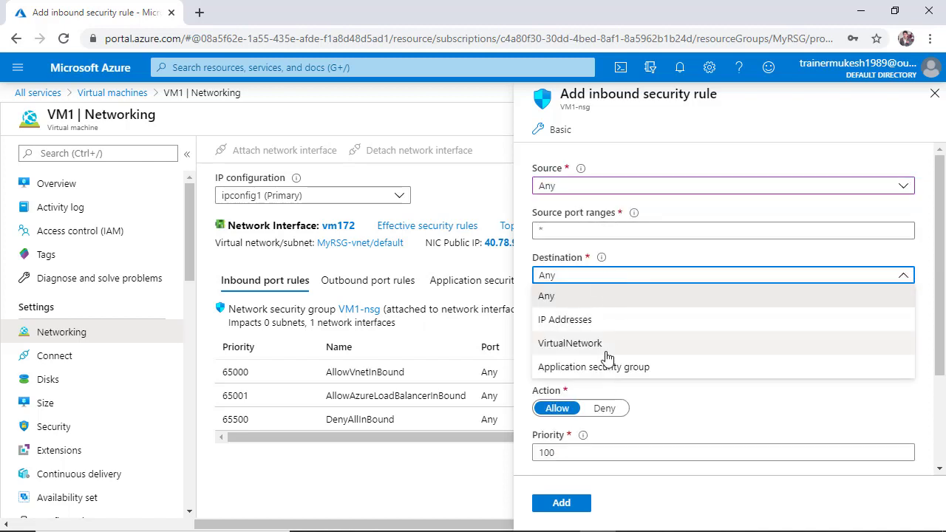
{"action": "left_click", "coordinate": [576, 296]}
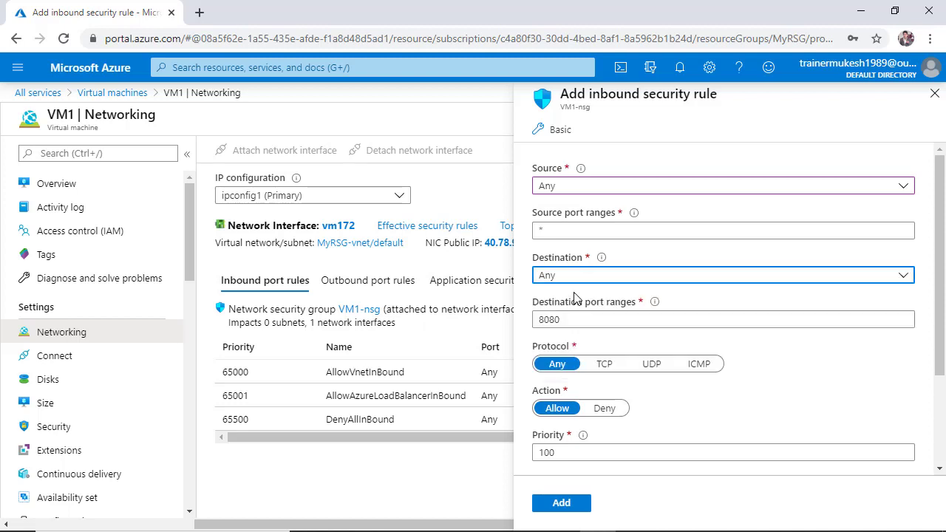
{"action": "left_click", "coordinate": [639, 318]}
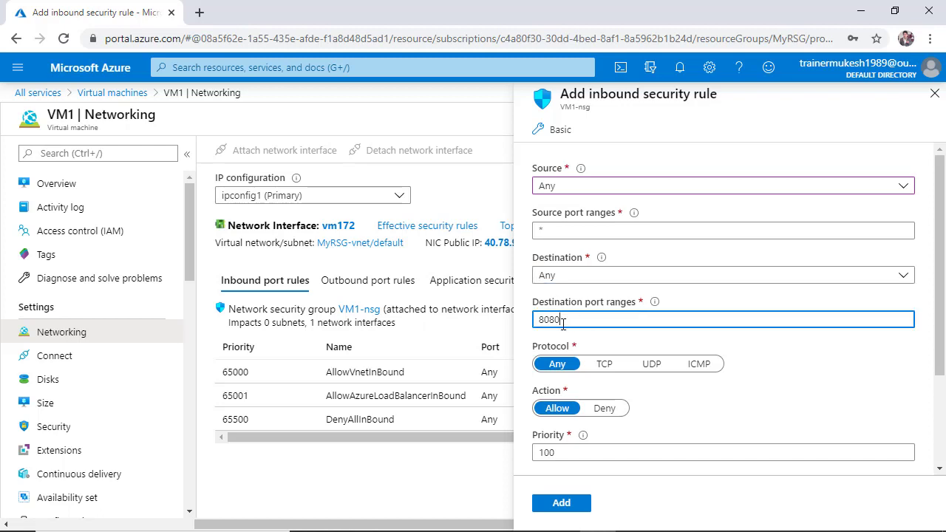
{"action": "left_click_drag", "start_coordinate": [564, 324], "coordinate": [497, 334]}
{"action": "type", "text": "3389"}
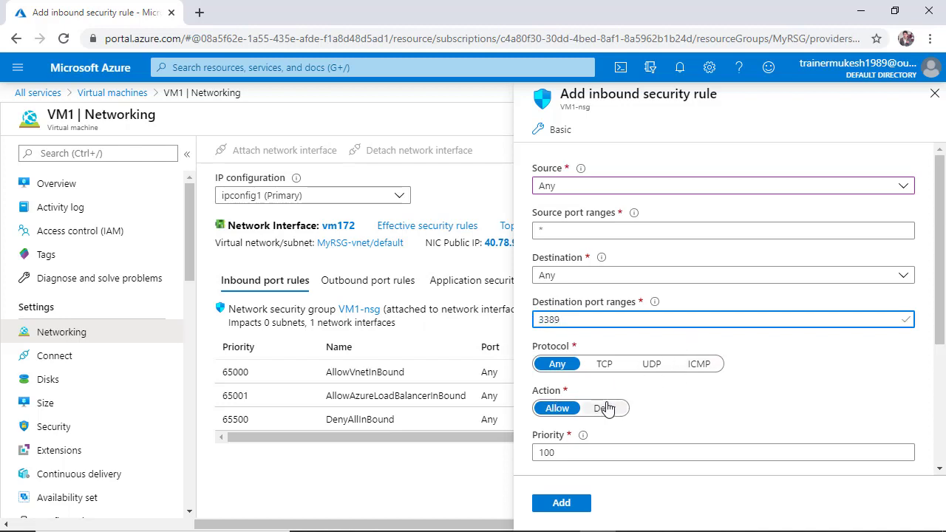
{"action": "left_click", "coordinate": [604, 363]}
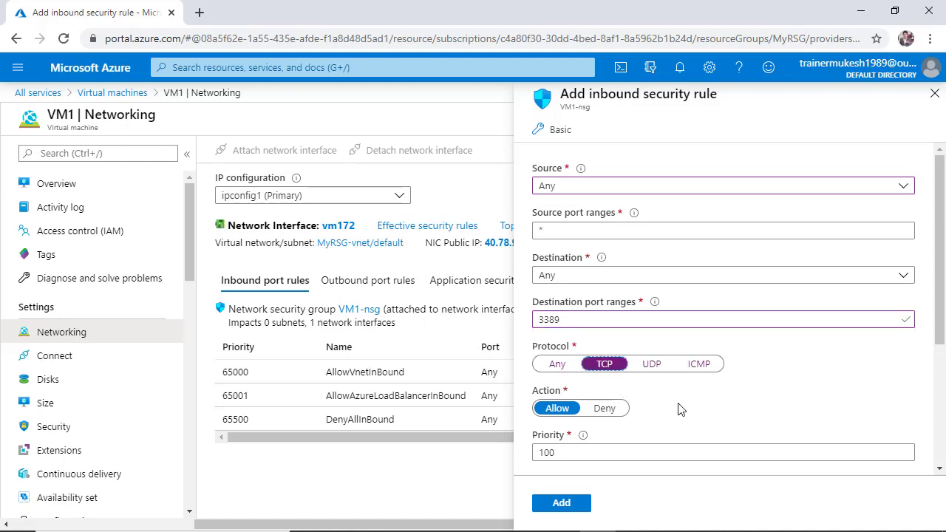
- Try to set the inbound rule's priority to 10000
{"action": "left_click", "coordinate": [579, 451]}
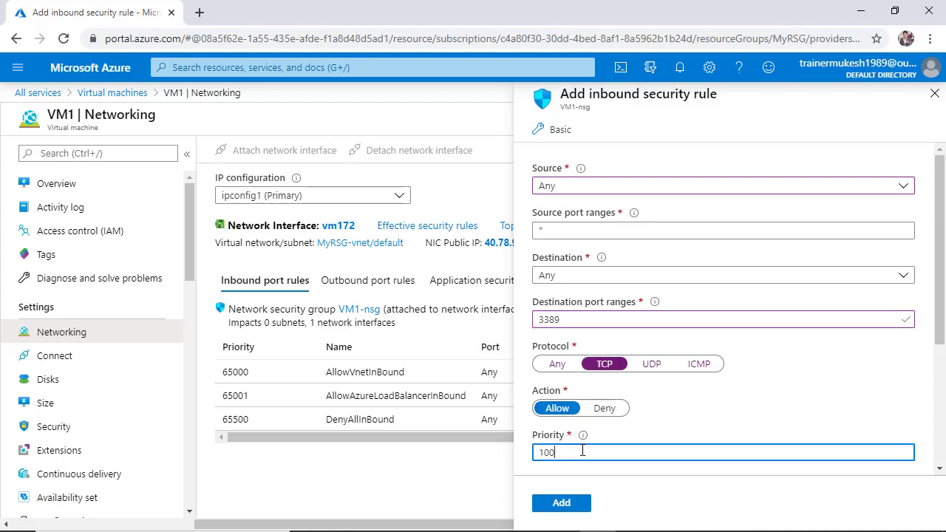
{"action": "scroll", "coordinate": [582, 448], "scroll_direction": "down", "scroll_amount": 1}
{"action": "scroll", "coordinate": [582, 448], "scroll_direction": "down", "scroll_amount": 2}
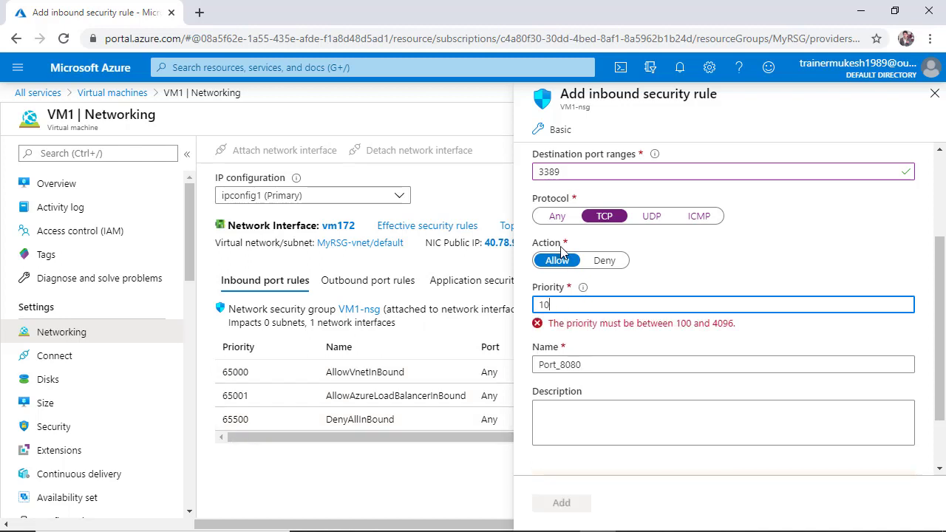
{"action": "left_click", "coordinate": [663, 338]}
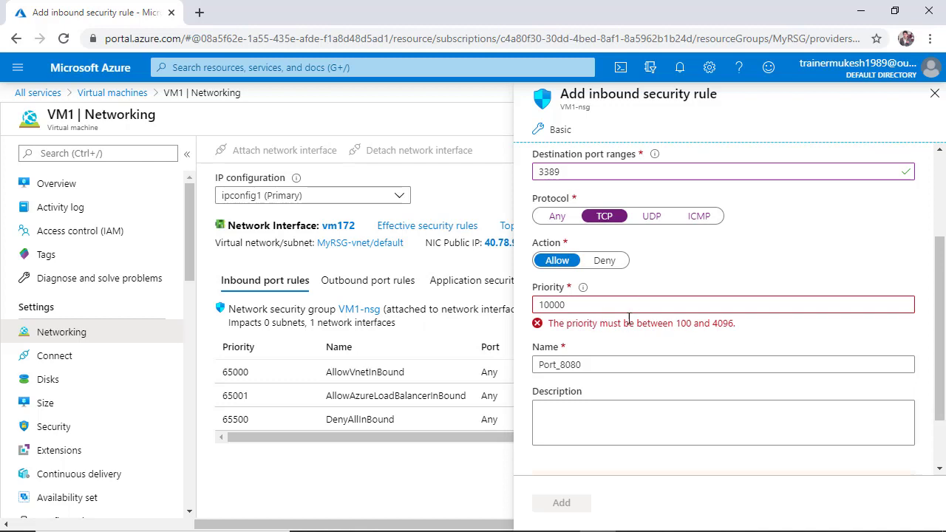
- Set the inbound rule's priority to 200, name it Port_rdp and add it to VM1's network security group
{"action": "left_click", "coordinate": [565, 305]}
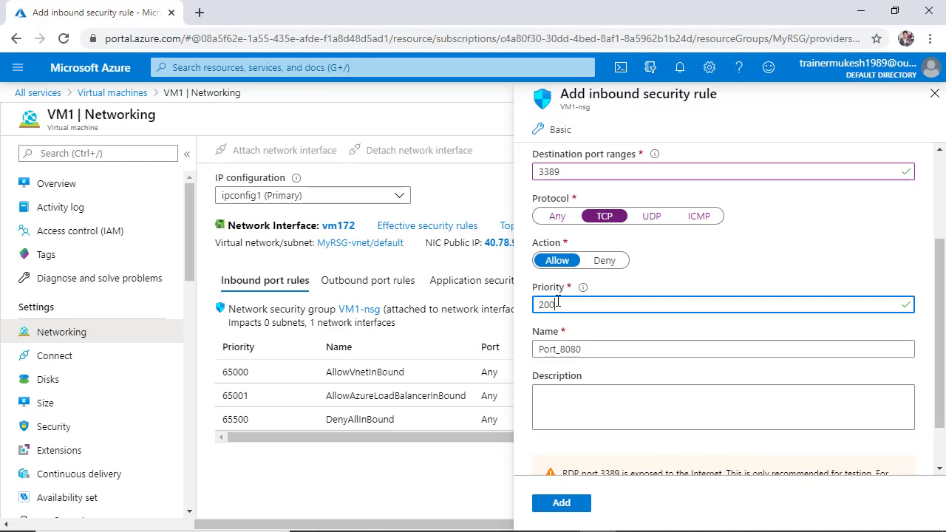
{"action": "left_click", "coordinate": [598, 350]}
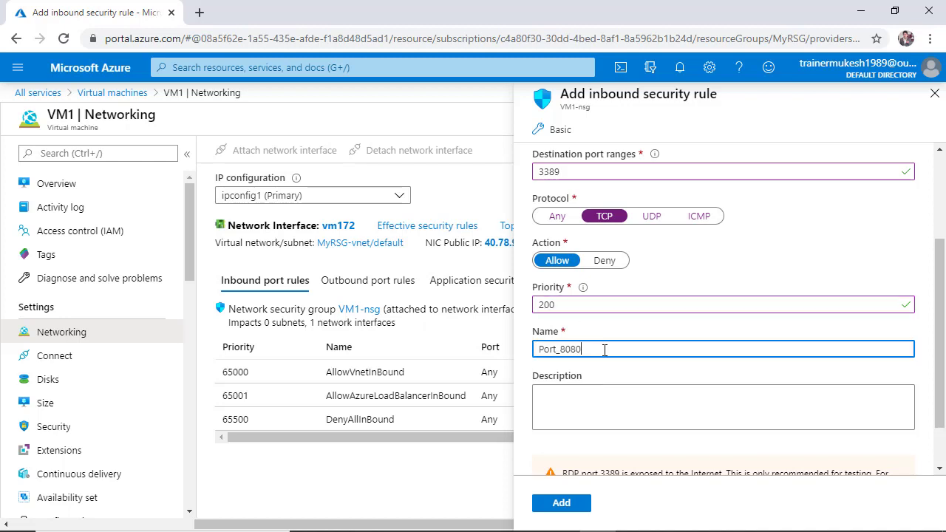
{"action": "mouse_move", "coordinate": [564, 349]}
{"action": "left_mouse_down"}
{"action": "mouse_move", "coordinate": [582, 350]}
{"action": "mouse_move", "coordinate": [565, 353]}
{"action": "left_mouse_up"}
{"action": "type", "text": "rdp"}
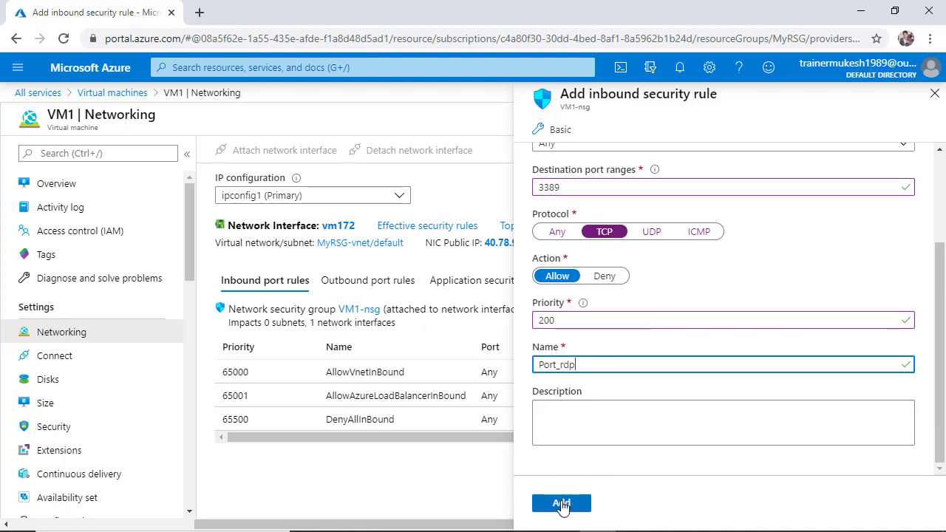
{"action": "left_click", "coordinate": [562, 504]}
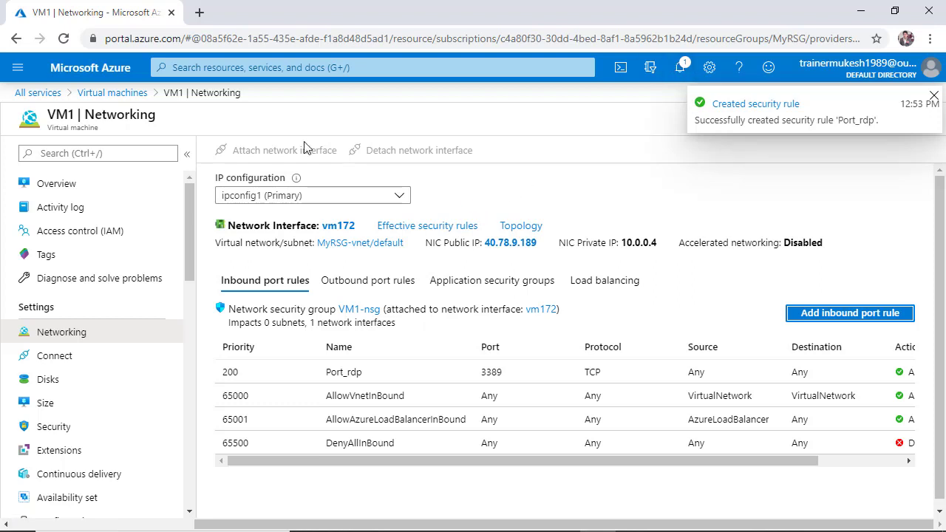
- Download a new RDP connection file for VM1's public IP address on port 3389
{"action": "left_click", "coordinate": [31, 189]}
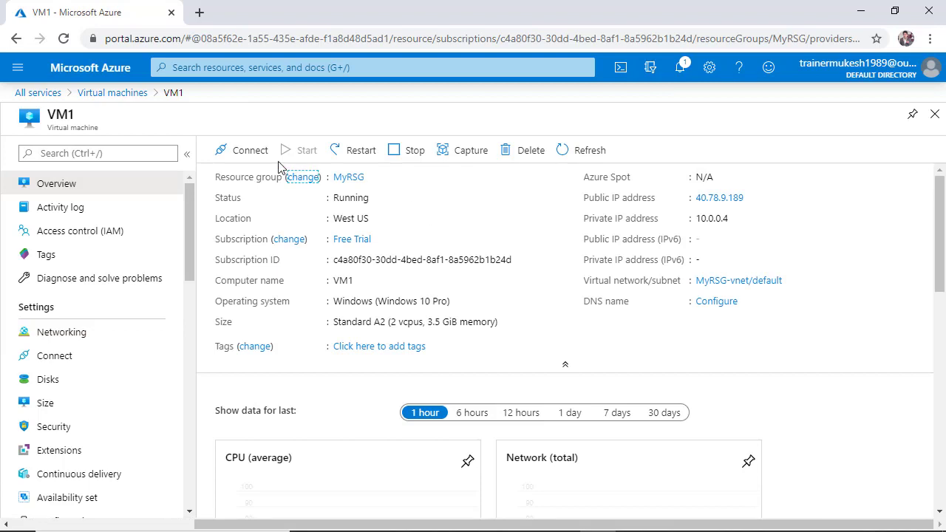
{"action": "left_click", "coordinate": [238, 153]}
{"action": "left_click", "coordinate": [244, 184]}
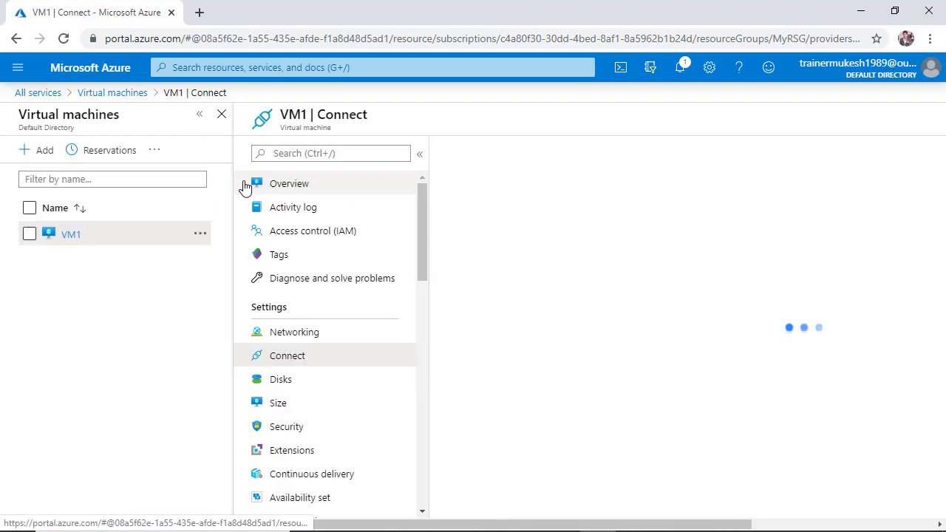
{"action": "left_click", "coordinate": [491, 370]}
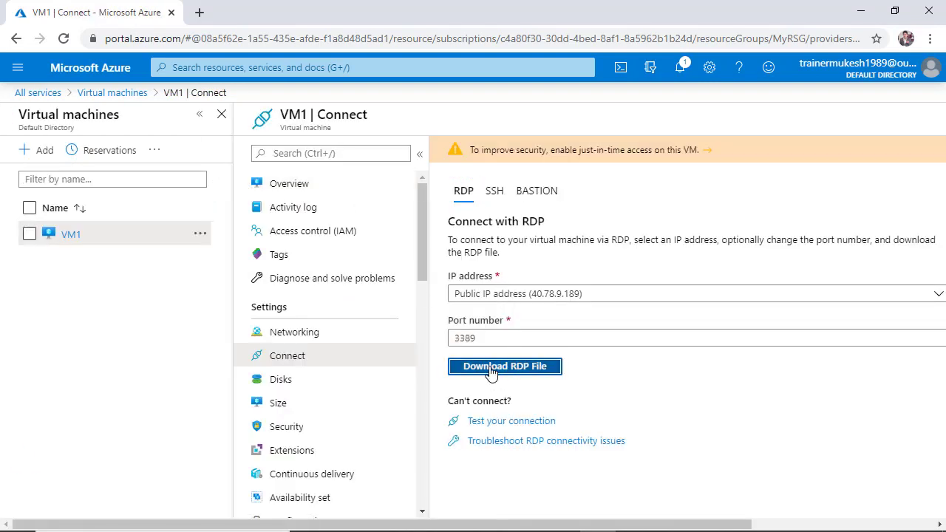
- Open the newly downloaded VM1 (7).rdp file and start the remote desktop connection
{"action": "left_click", "coordinate": [90, 523]}
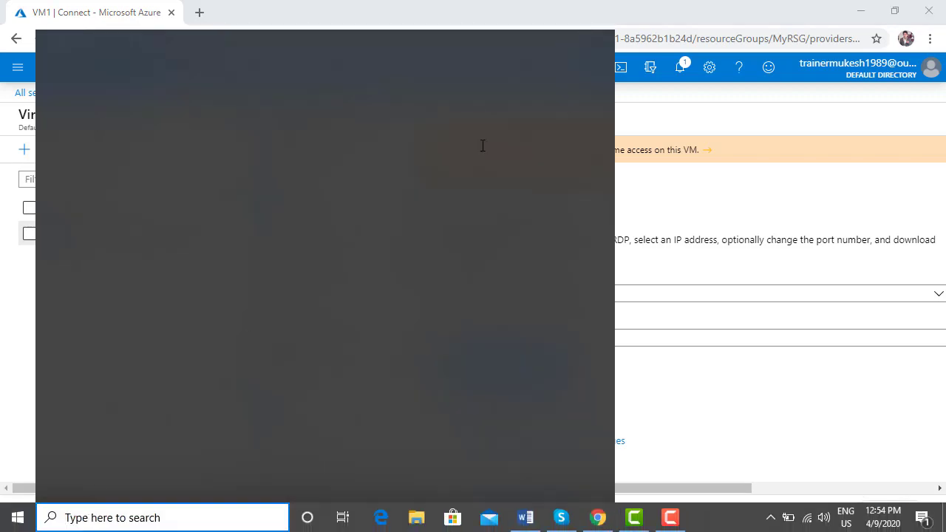
{"action": "key", "text": "Escape"}
{"action": "left_click", "coordinate": [78, 512]}
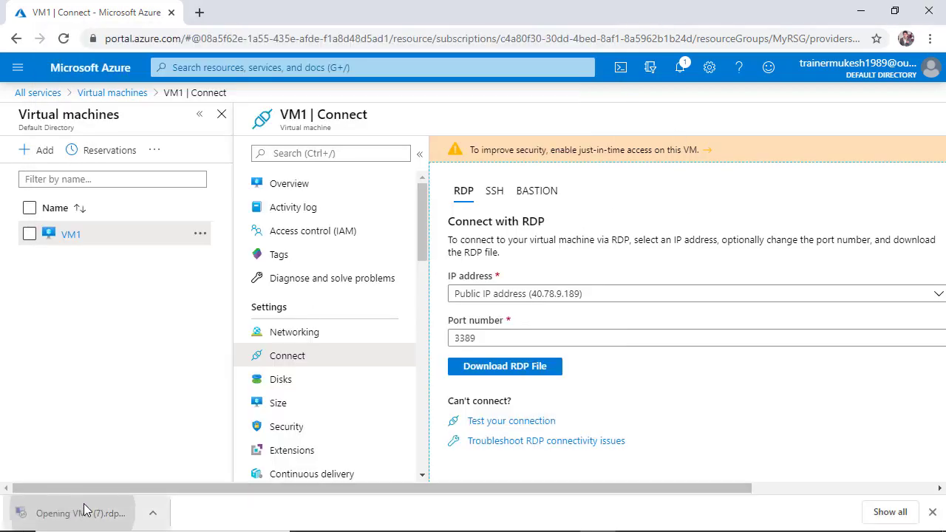
{"action": "left_click", "coordinate": [573, 352]}
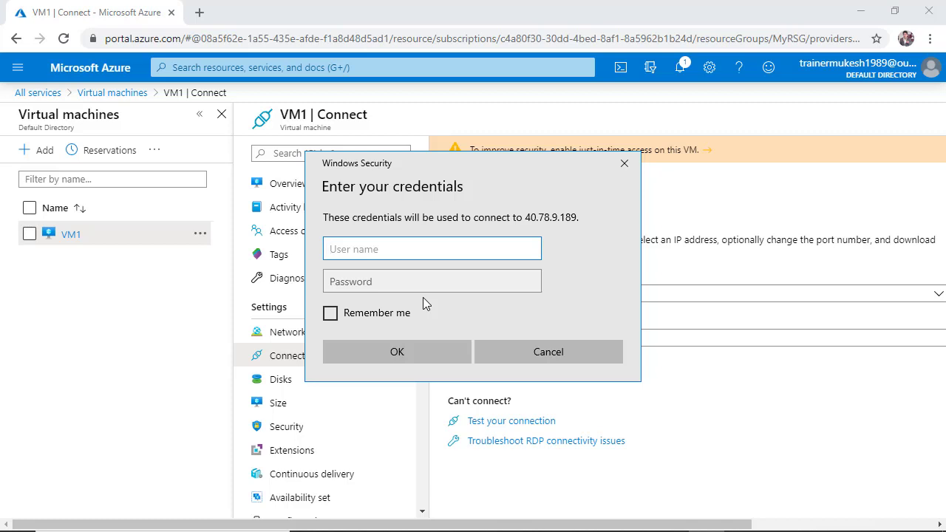
- Sign in to VM1 with the administrator user name and account password, and accept the untrusted certificate
{"action": "type", "text": "mukesh"}
{"action": "key", "text": "Tab"}
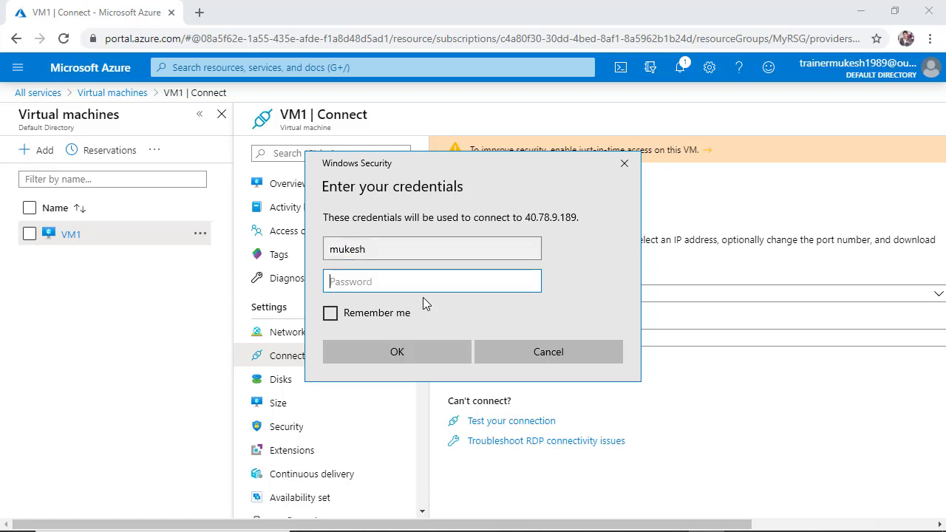
{"action": "type", "text": "••••••••••"}
{"action": "key", "text": "Return"}
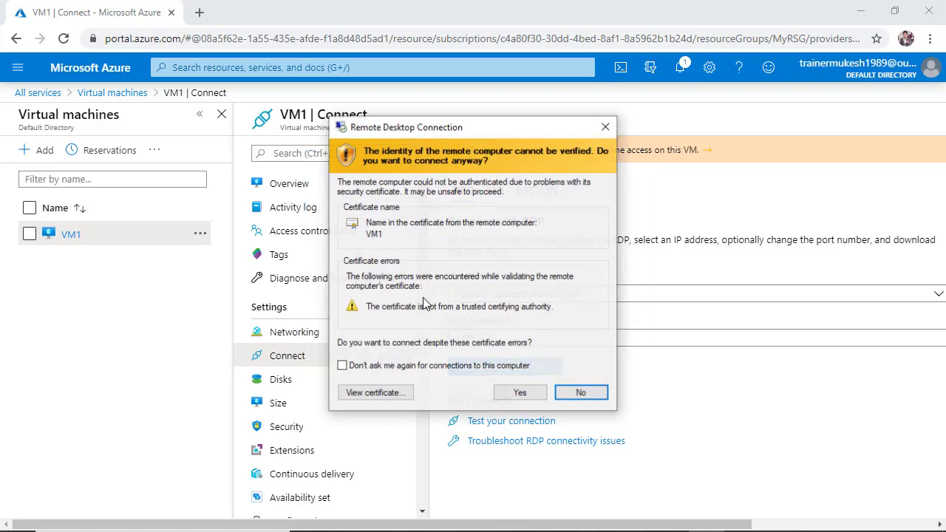
{"action": "left_click", "coordinate": [517, 393]}
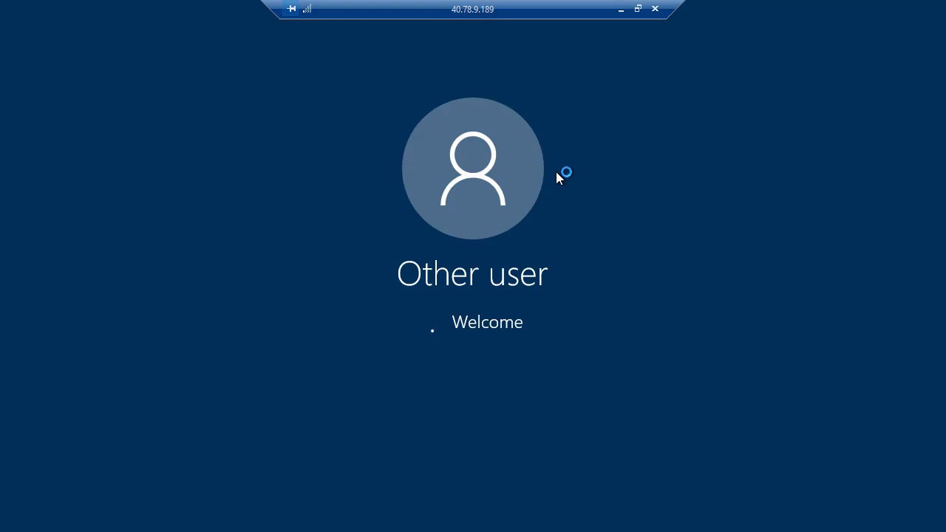
- Switch the remote desktop session from full screen to a window, move it aside and return to the Azure portal
{"action": "double_click", "coordinate": [555, 5]}
{"action": "left_click_drag", "start_coordinate": [555, 5], "coordinate": [518, 52]}
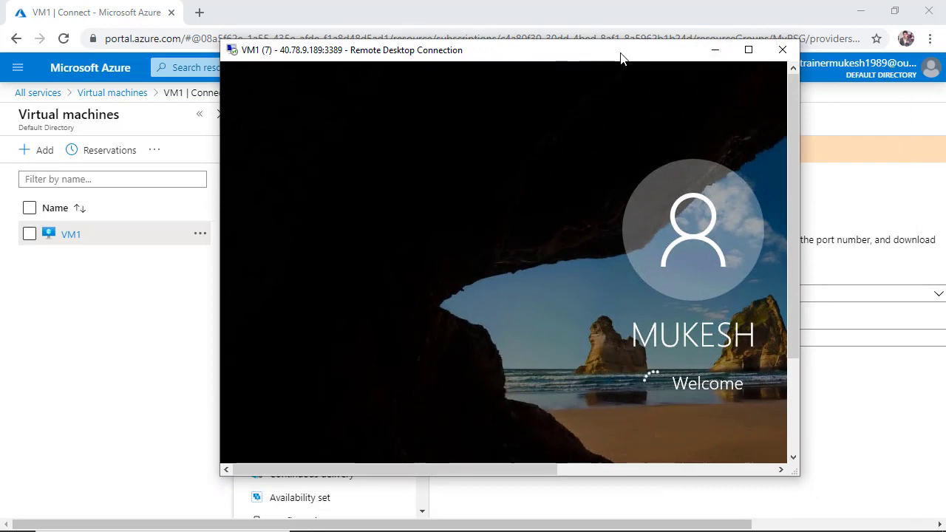
{"action": "left_click_drag", "start_coordinate": [637, 64], "coordinate": [331, 120]}
{"action": "left_click", "coordinate": [731, 200]}
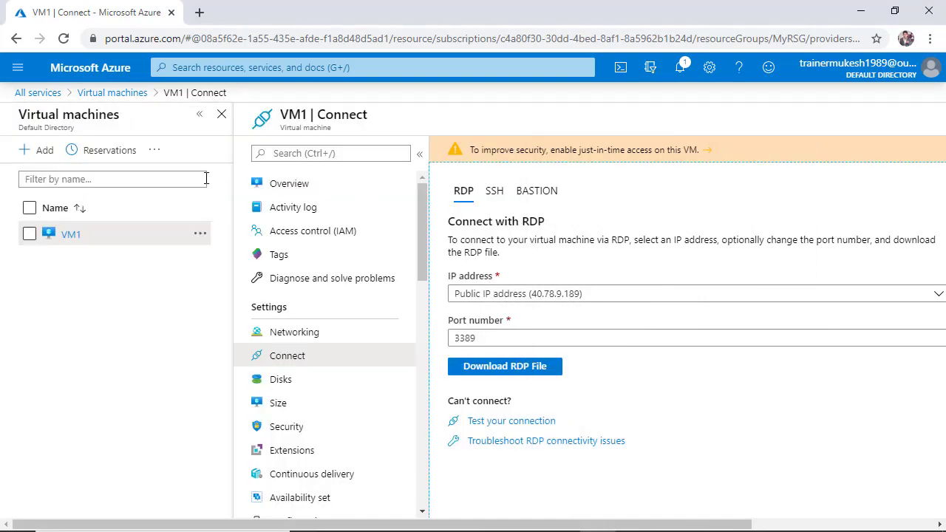
- Show VM1's overview and run ping 40.78.9.189 -t against its public IP address from a local command prompt
{"action": "left_click", "coordinate": [307, 194]}
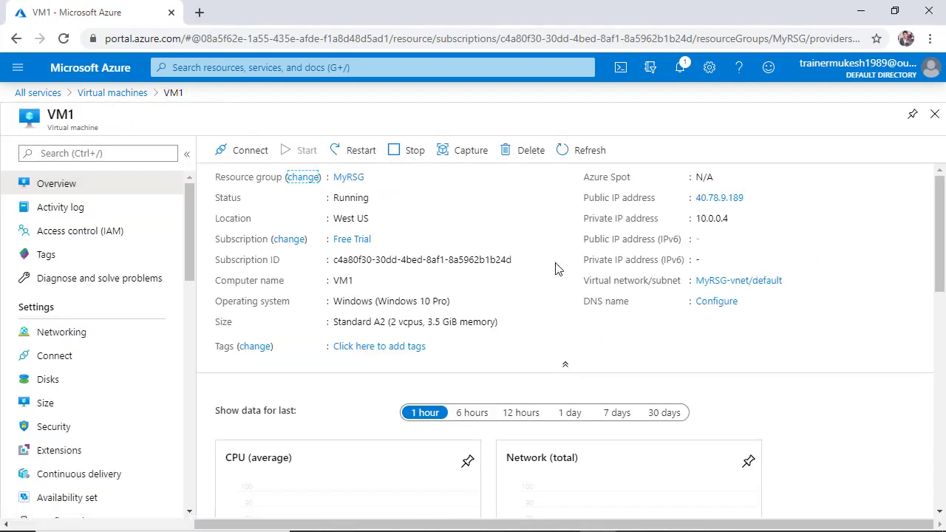
{"action": "key", "text": "super+r"}
{"action": "type", "text": "cmd"}
{"action": "key", "text": "Return"}
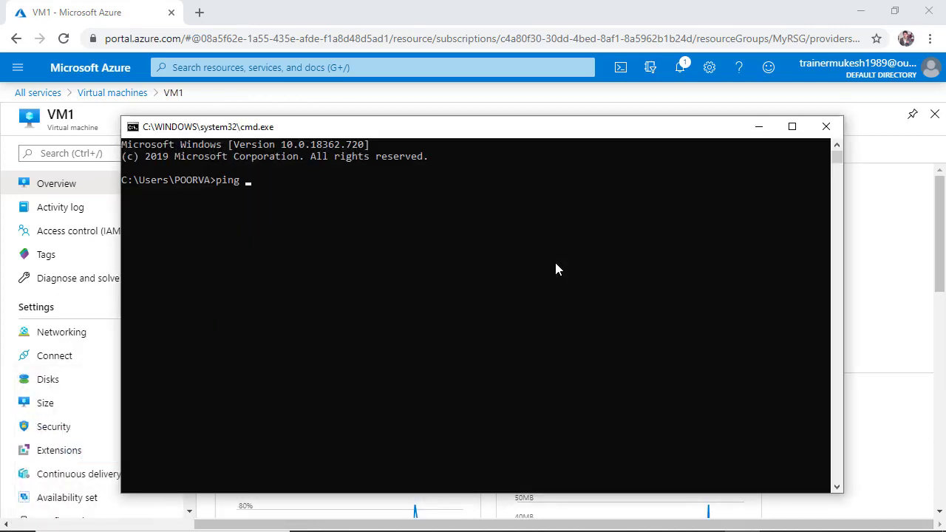
{"action": "left_click_drag", "start_coordinate": [530, 140], "coordinate": [559, 266]}
{"action": "left_click", "coordinate": [547, 366]}
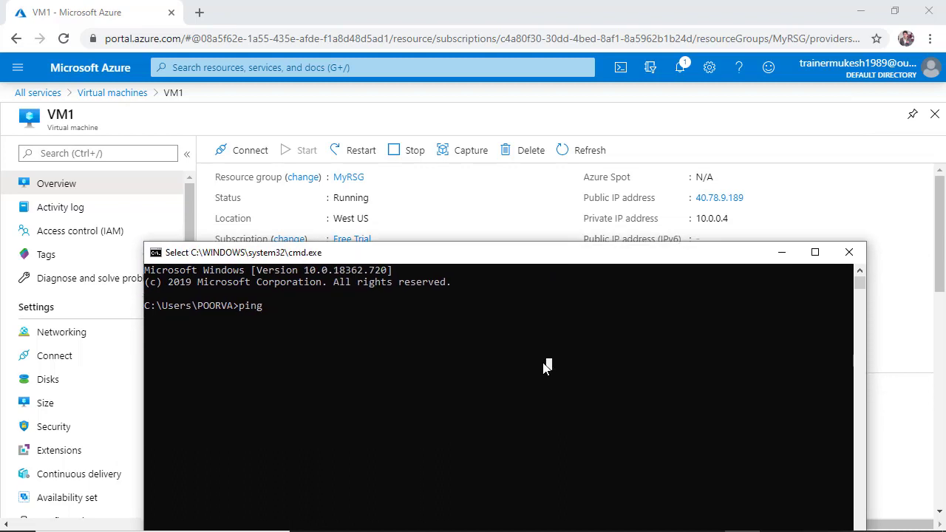
{"action": "type", "text": "40.78.9.189 -t"}
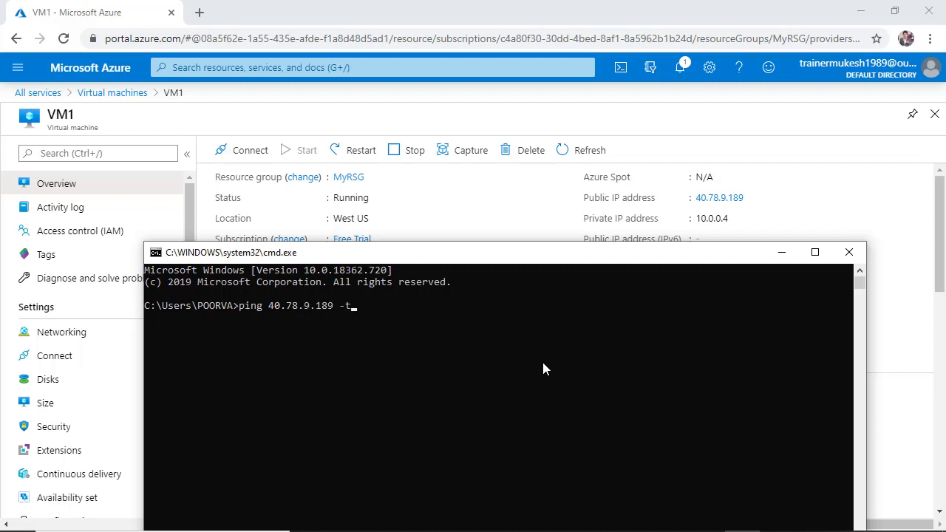
{"action": "key", "text": "Return"}
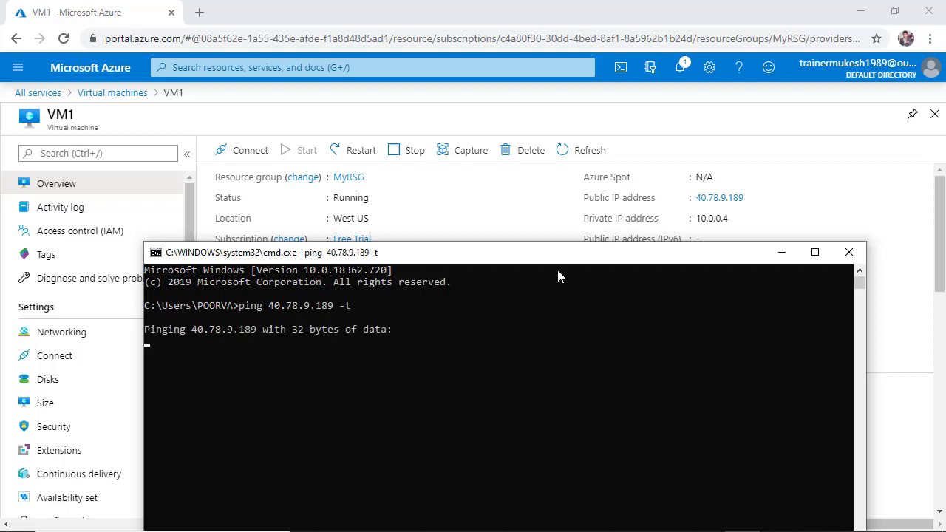
- Check the sign-in progress in the VM1 remote desktop window, minimize it and return to the Azure portal
{"action": "left_click_drag", "start_coordinate": [560, 257], "coordinate": [455, 107]}
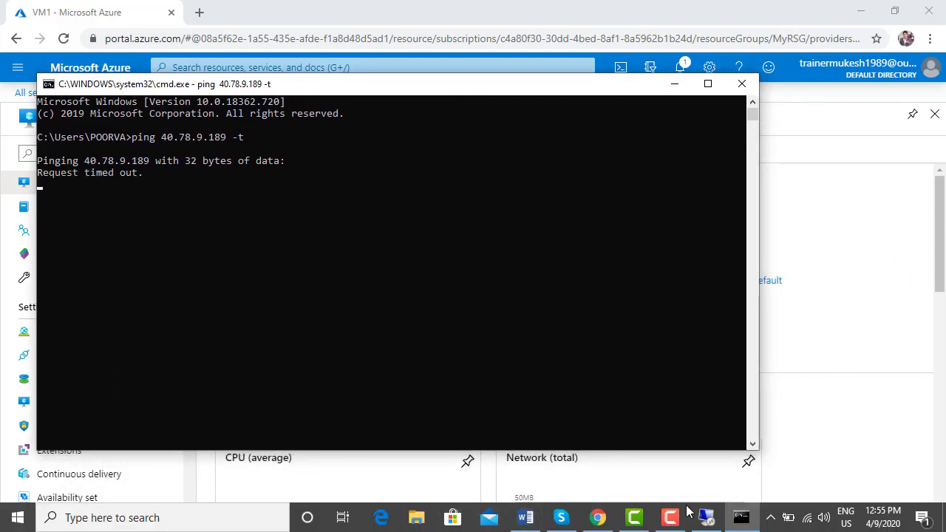
{"action": "left_click", "coordinate": [715, 521]}
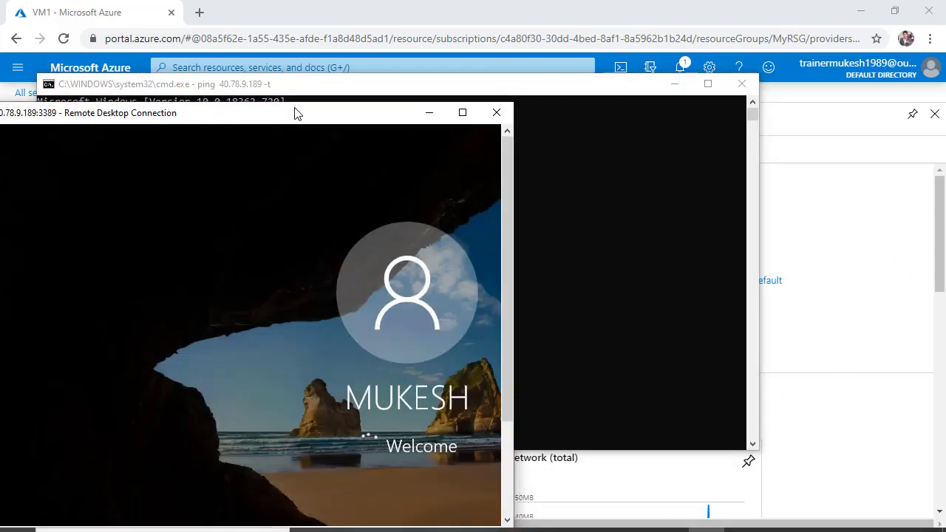
{"action": "left_click_drag", "start_coordinate": [295, 111], "coordinate": [414, 32]}
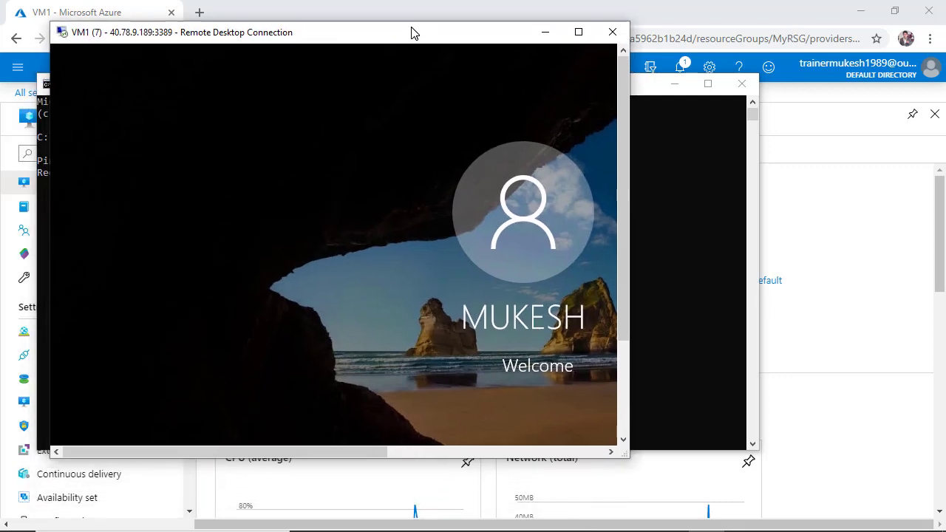
{"action": "left_click", "coordinate": [545, 32]}
{"action": "left_click", "coordinate": [827, 184]}
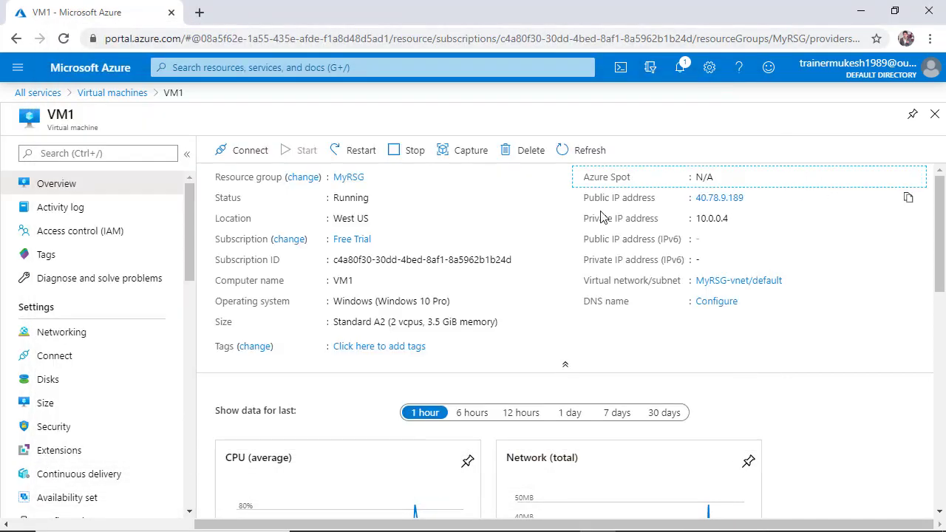
- Start a new inbound security rule in VM1's networking settings with destination port ranges * and protocol ICMP
{"action": "left_click", "coordinate": [85, 333]}
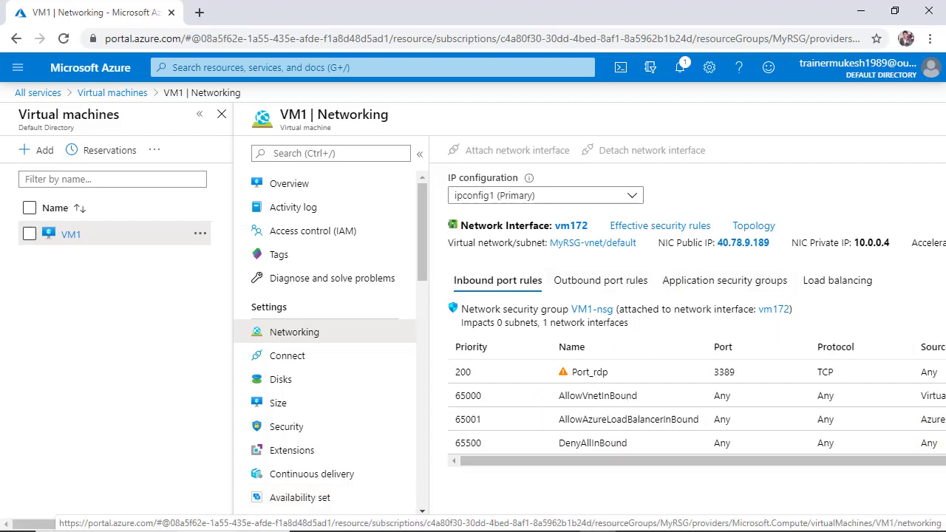
{"action": "left_click_drag", "start_coordinate": [711, 457], "coordinate": [796, 457]}
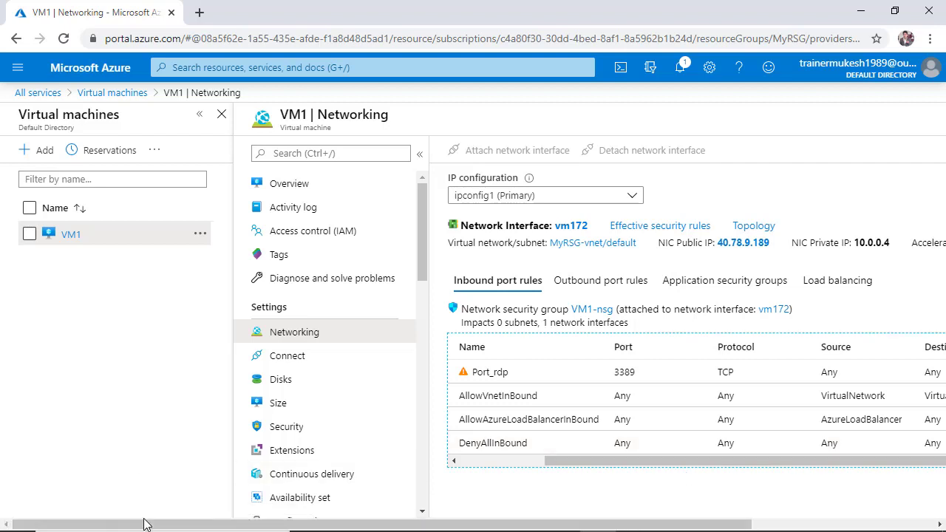
{"action": "left_click_drag", "start_coordinate": [148, 524], "coordinate": [340, 525]}
{"action": "left_click", "coordinate": [836, 316]}
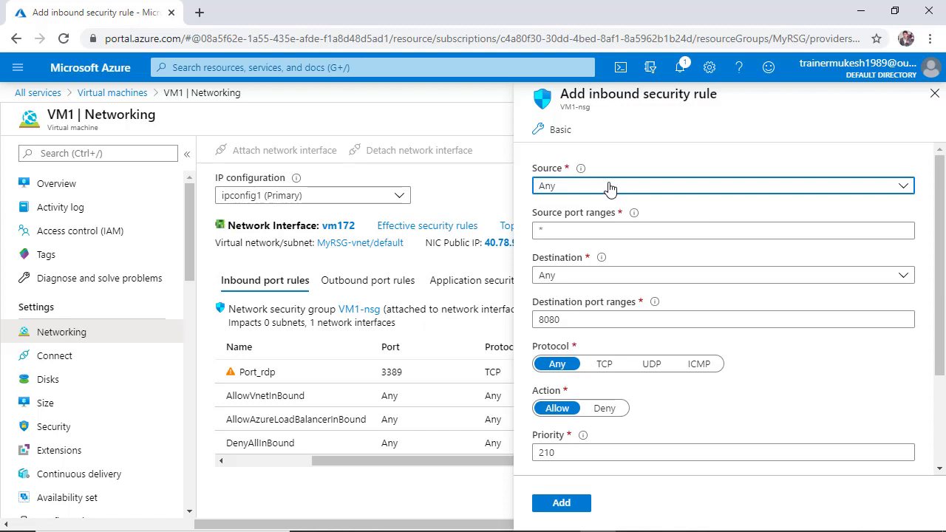
{"action": "left_click", "coordinate": [702, 362]}
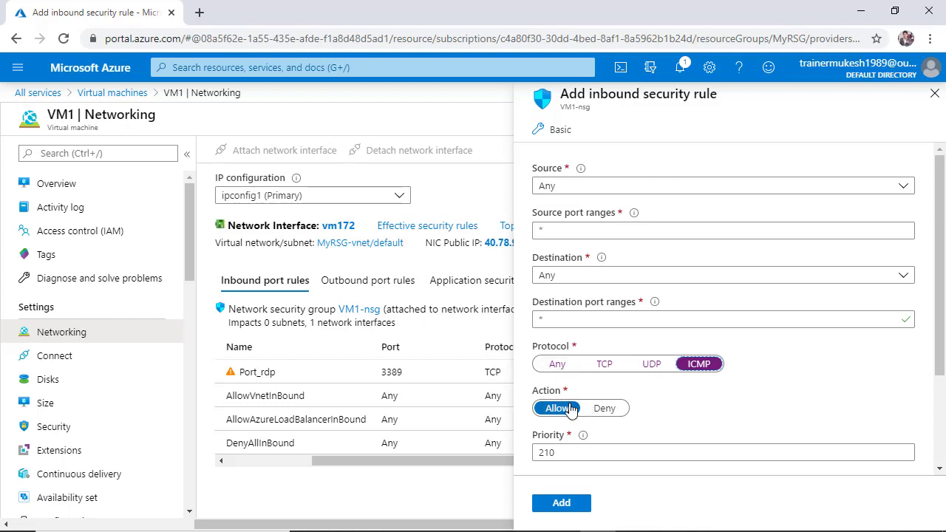
{"action": "scroll", "coordinate": [599, 422], "scroll_direction": "down", "scroll_amount": 1}
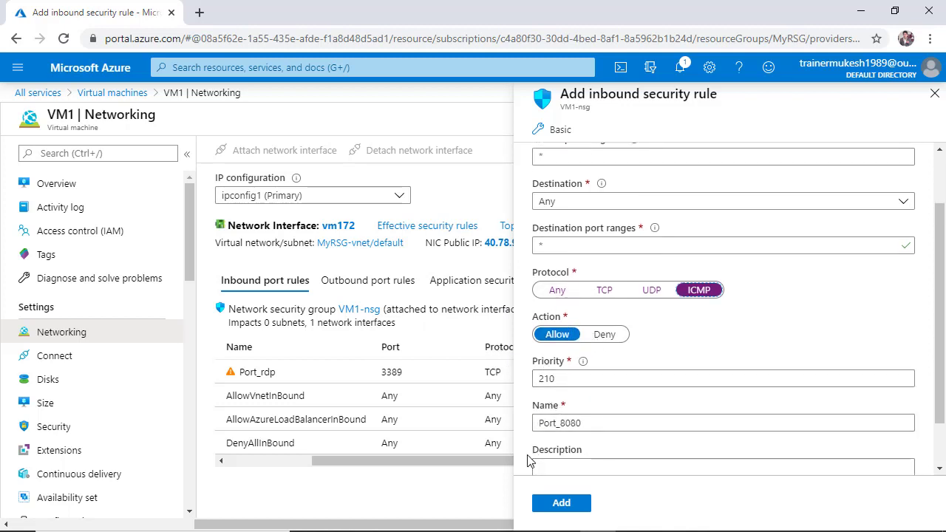
{"action": "scroll", "coordinate": [562, 444], "scroll_direction": "down", "scroll_amount": 1}
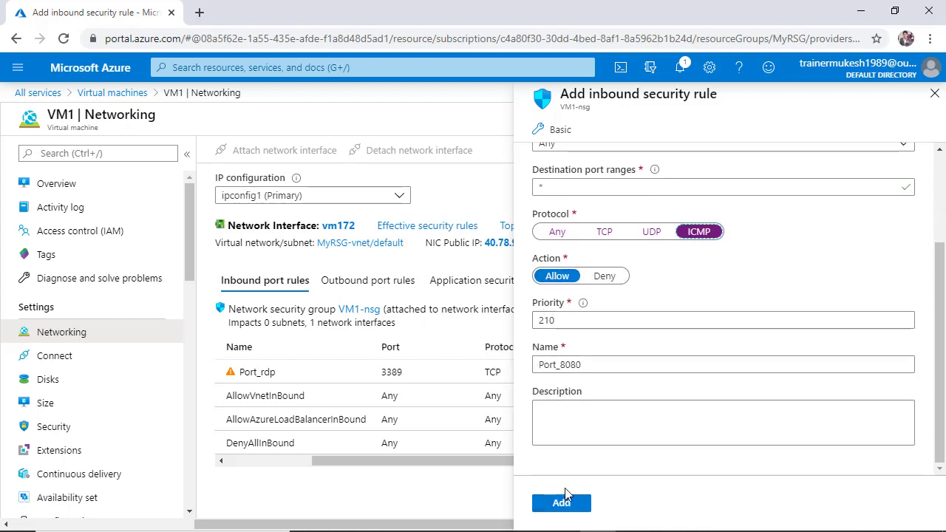
- Name the inbound rule Port_forICMP and add it to VM1's network security group
{"action": "left_click", "coordinate": [609, 364]}
{"action": "left_click_drag", "start_coordinate": [578, 360], "coordinate": [560, 364]}
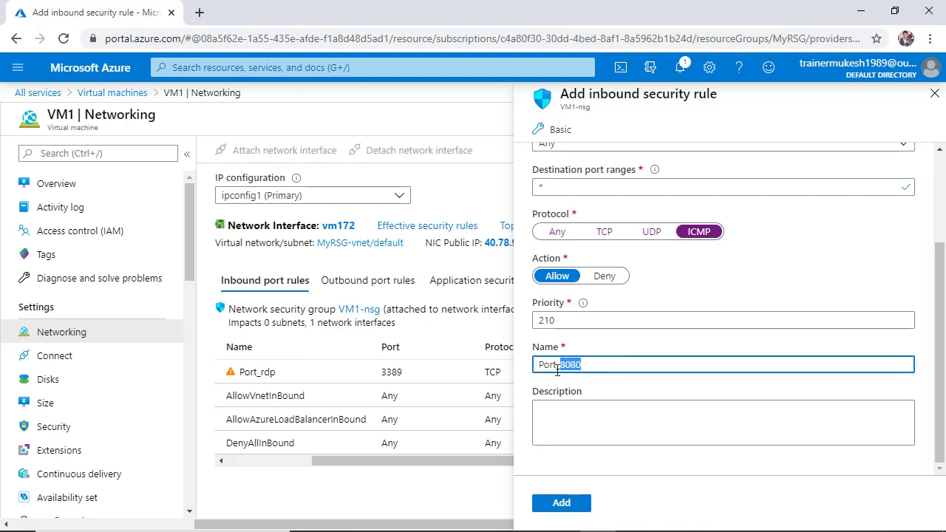
{"action": "type", "text": "forICMP"}
{"action": "left_click", "coordinate": [562, 503]}
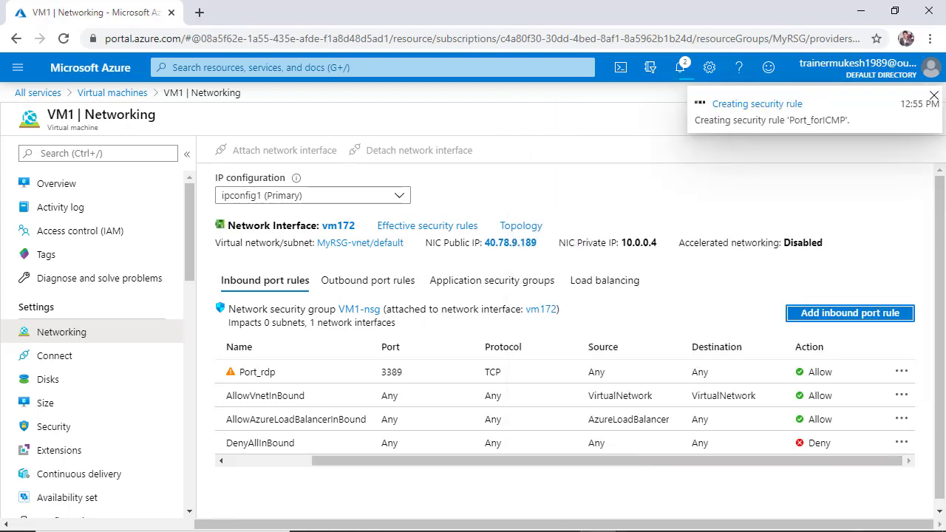
- Check the continuous ping to 40.78.9.189 in the command prompt for replies after adding the ICMP inbound rule
{"action": "mouse_move", "coordinate": [654, 507]}
{"action": "left_click", "coordinate": [742, 517]}
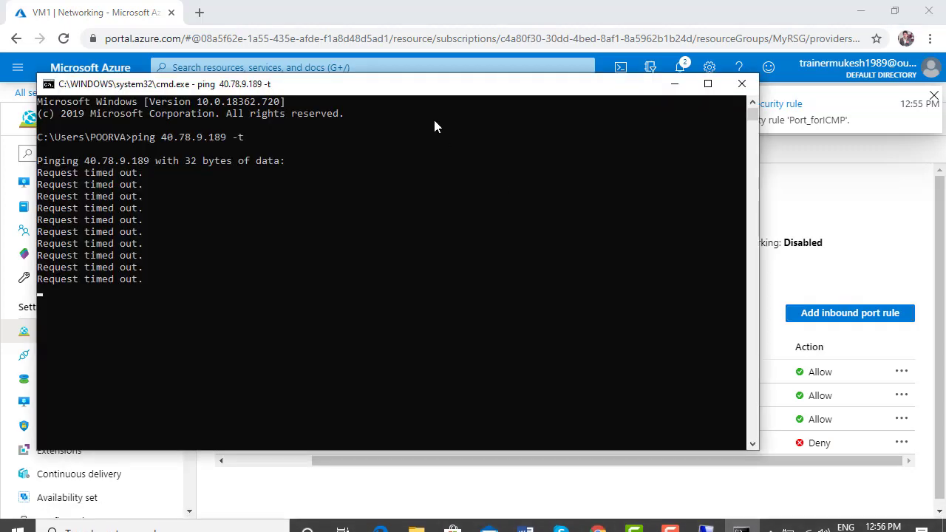
{"action": "left_click_drag", "start_coordinate": [449, 93], "coordinate": [538, 150]}
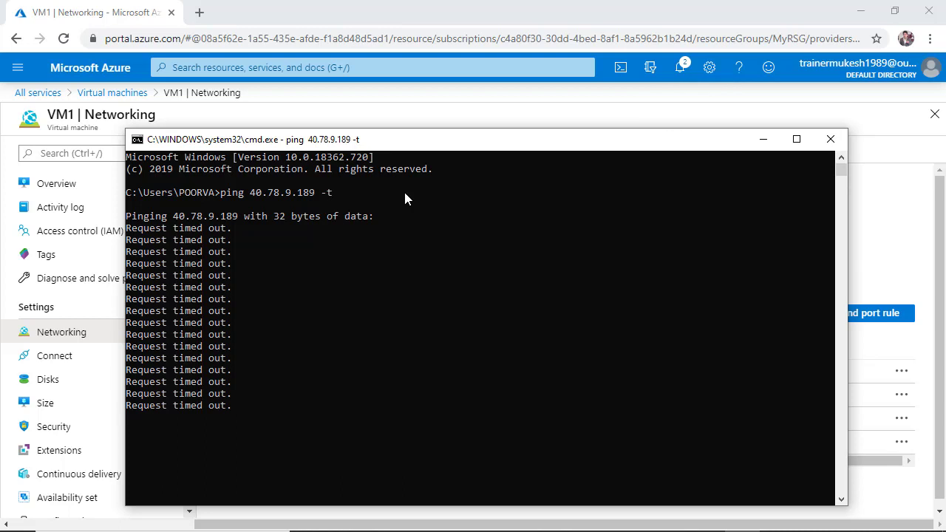
{"action": "left_click_drag", "start_coordinate": [457, 141], "coordinate": [402, 74]}
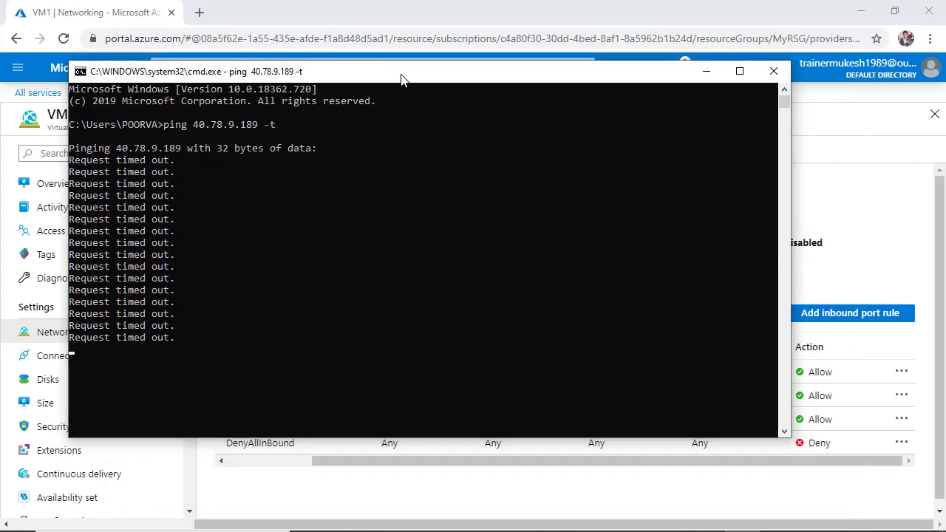
{"action": "left_click", "coordinate": [458, 193]}
{"action": "key", "text": "Escape"}
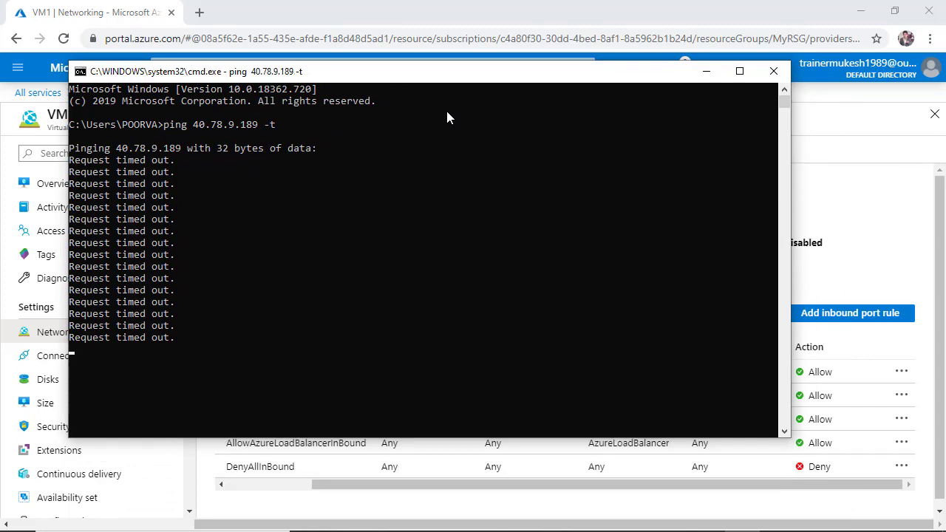
{"action": "left_click_drag", "start_coordinate": [462, 69], "coordinate": [482, 86]}
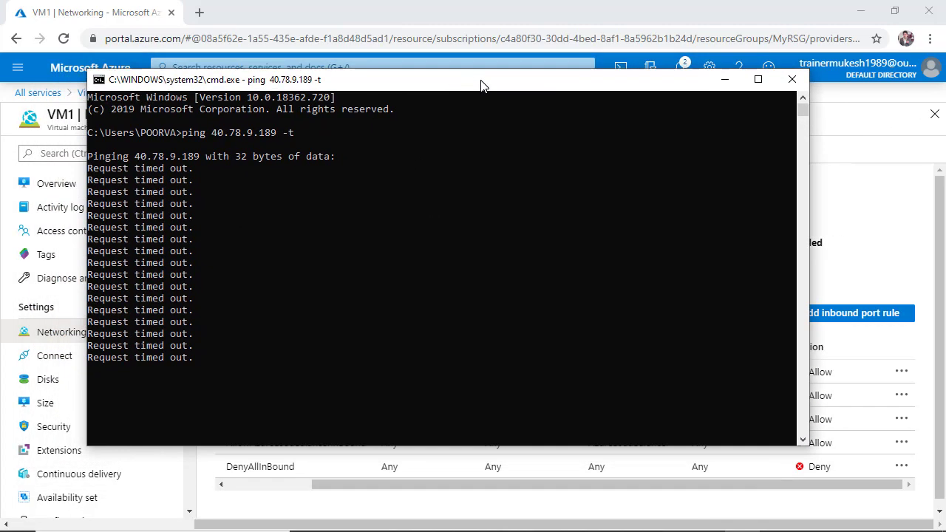
- Add an outbound security rule to VM1's network security group that allows the ICMP protocol, keeping the other defaults
{"action": "left_click_drag", "start_coordinate": [559, 79], "coordinate": [560, 294]}
{"action": "left_click", "coordinate": [558, 191]}
{"action": "left_click", "coordinate": [374, 280]}
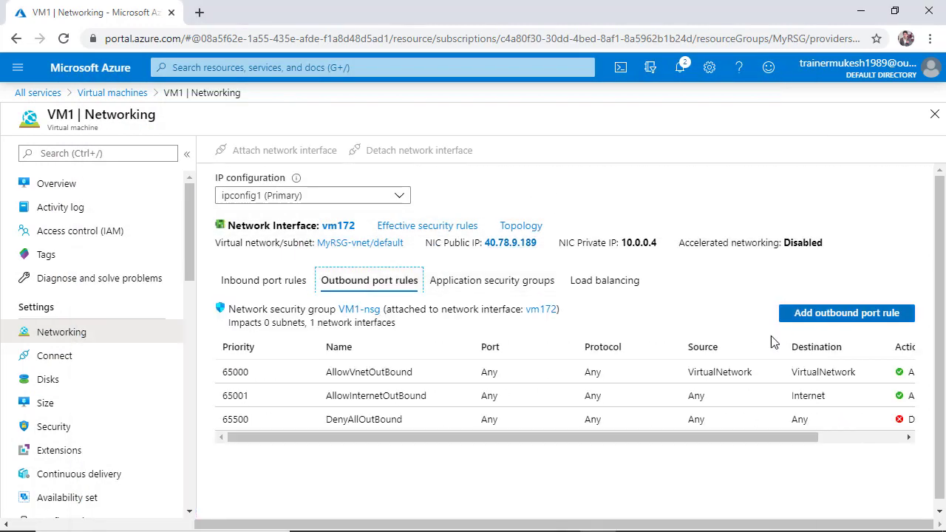
{"action": "left_click", "coordinate": [825, 318]}
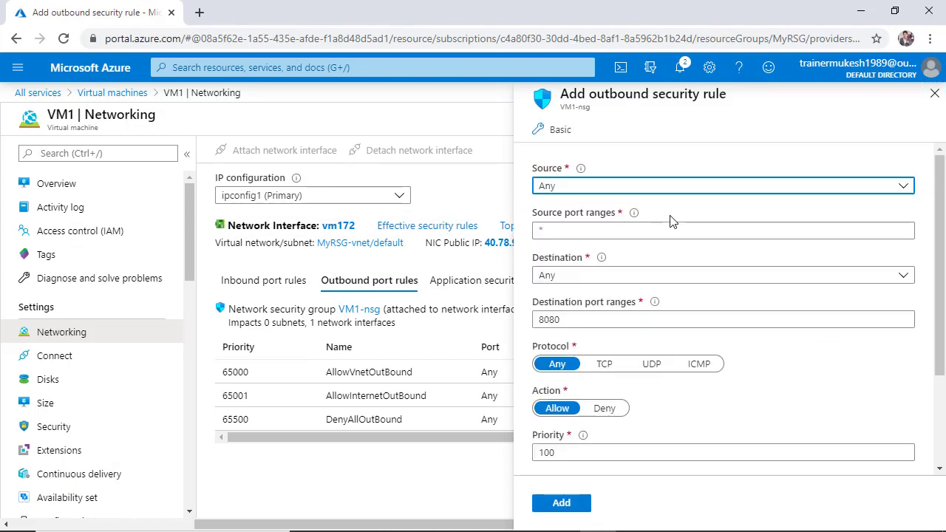
{"action": "left_click", "coordinate": [702, 365]}
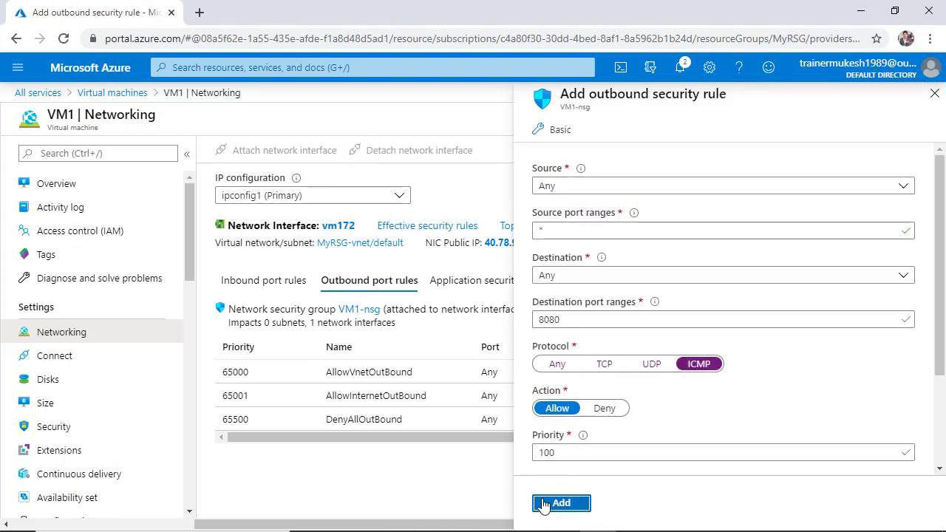
{"action": "left_click", "coordinate": [561, 504]}
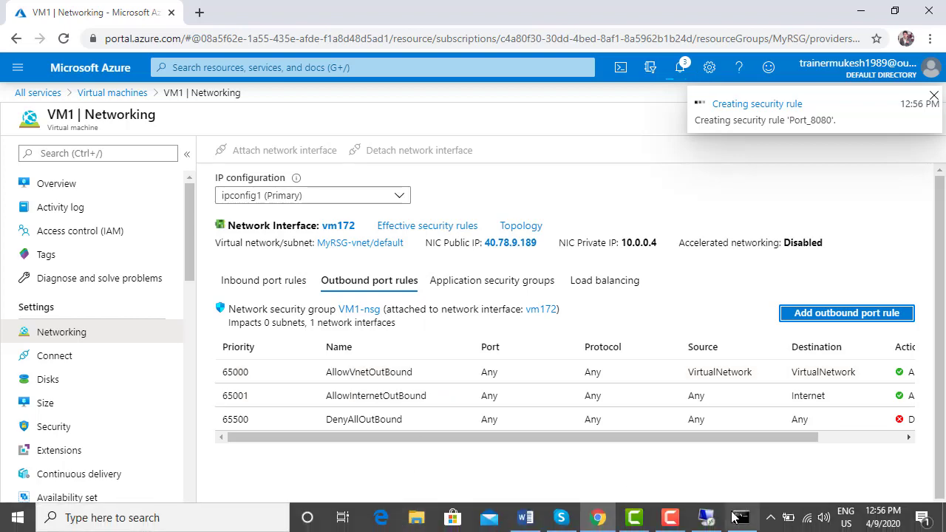
- Check the running ping output in the command prompt again after adding the outbound rule
{"action": "left_click", "coordinate": [741, 517]}
{"action": "left_click_drag", "start_coordinate": [513, 288], "coordinate": [496, 78]}
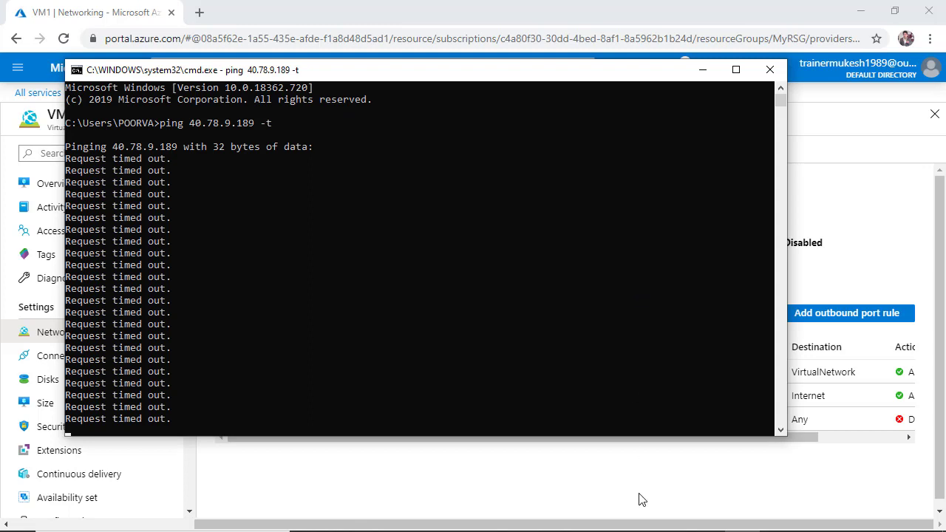
- Switch from the running ping to VM1's Remote Desktop session and display it full screen
{"action": "mouse_move", "coordinate": [710, 527]}
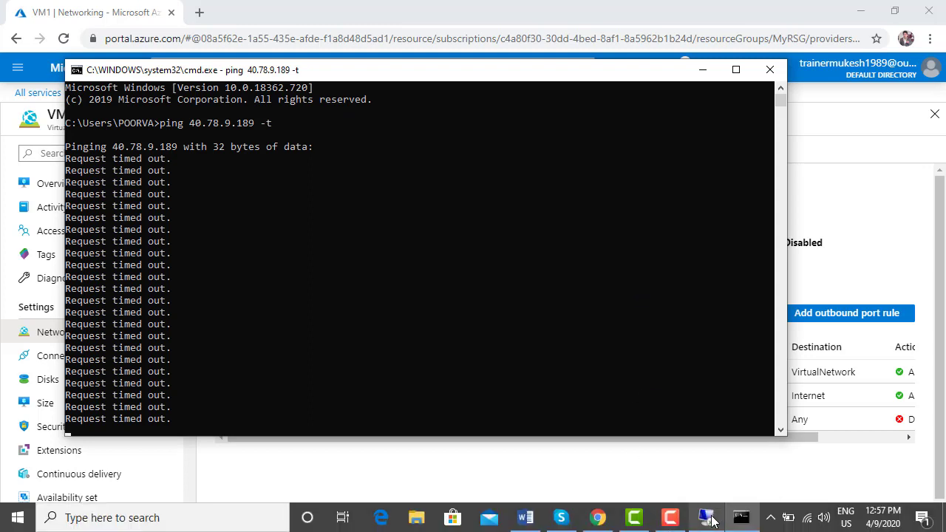
{"action": "left_click_drag", "start_coordinate": [561, 78], "coordinate": [585, 113]}
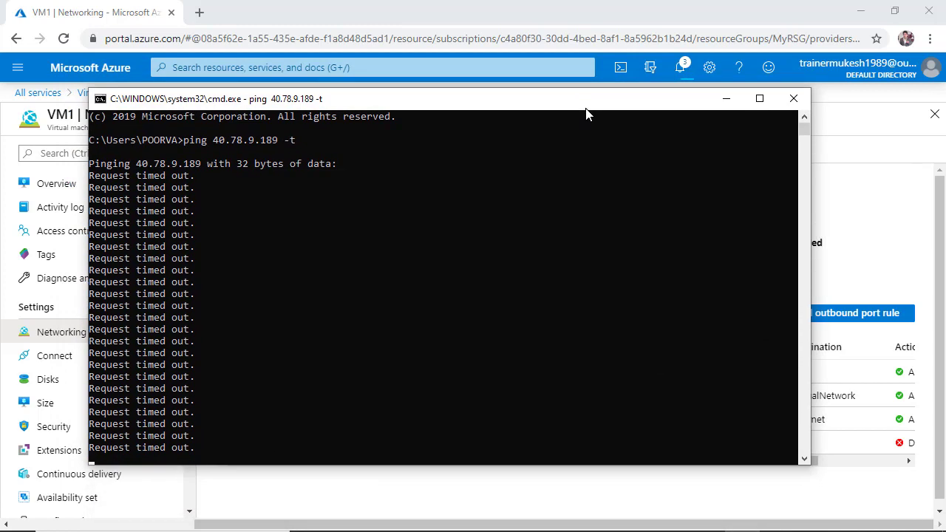
{"action": "left_click", "coordinate": [616, 244]}
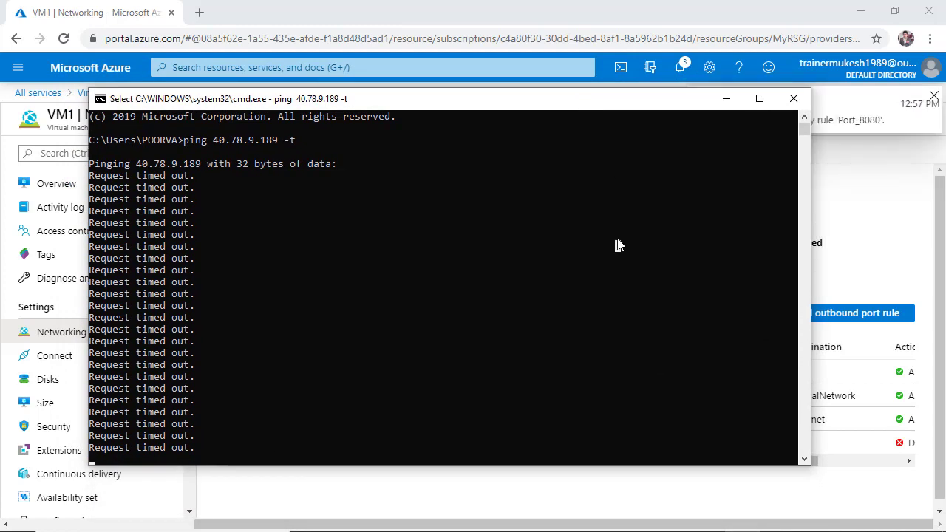
{"action": "key", "text": "Escape"}
{"action": "left_click", "coordinate": [707, 518]}
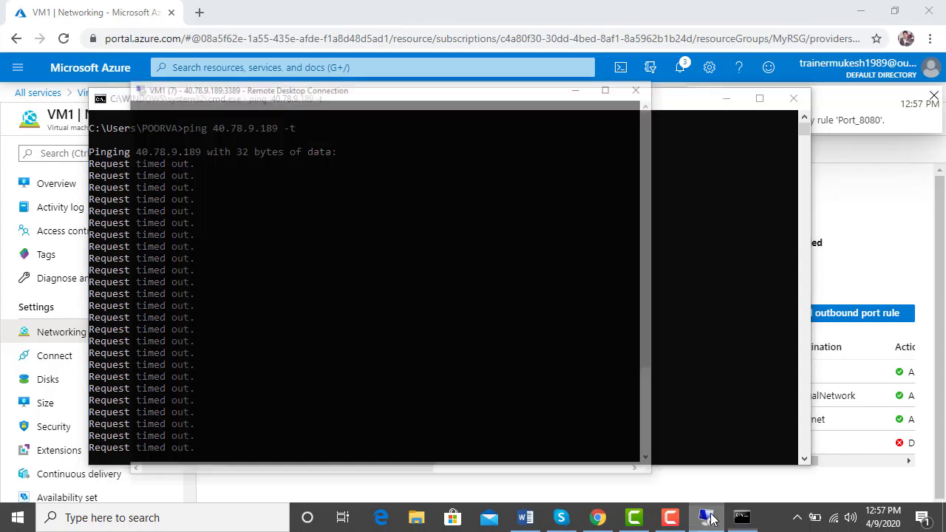
{"action": "double_click", "coordinate": [440, 33]}
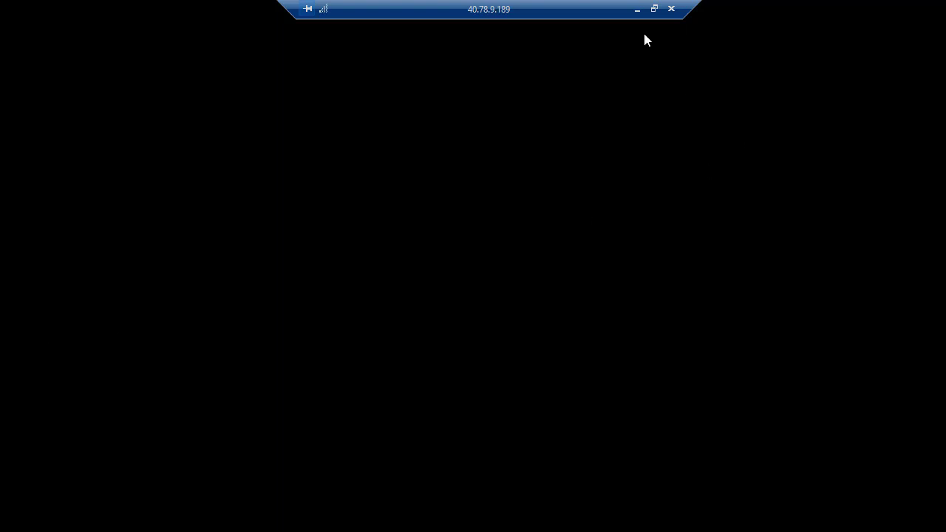
- Turn off online speech recognition and accept the device privacy settings in the remote VM1 session
{"action": "left_click", "coordinate": [654, 8]}
{"action": "left_click_drag", "start_coordinate": [473, 34], "coordinate": [537, 2]}
{"action": "left_click", "coordinate": [654, 9]}
{"action": "left_click_drag", "start_coordinate": [495, 42], "coordinate": [515, 1]}
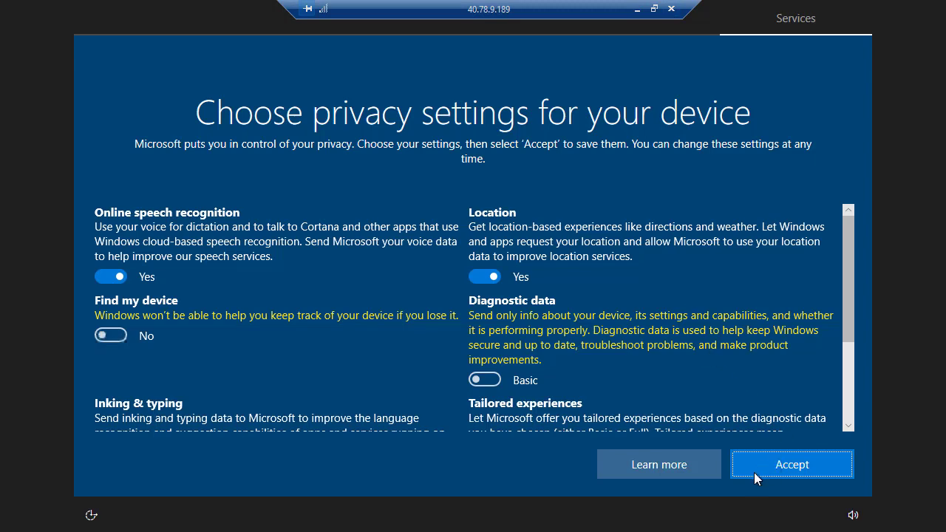
{"action": "key", "text": "alt+F4"}
{"action": "left_click", "coordinate": [589, 293]}
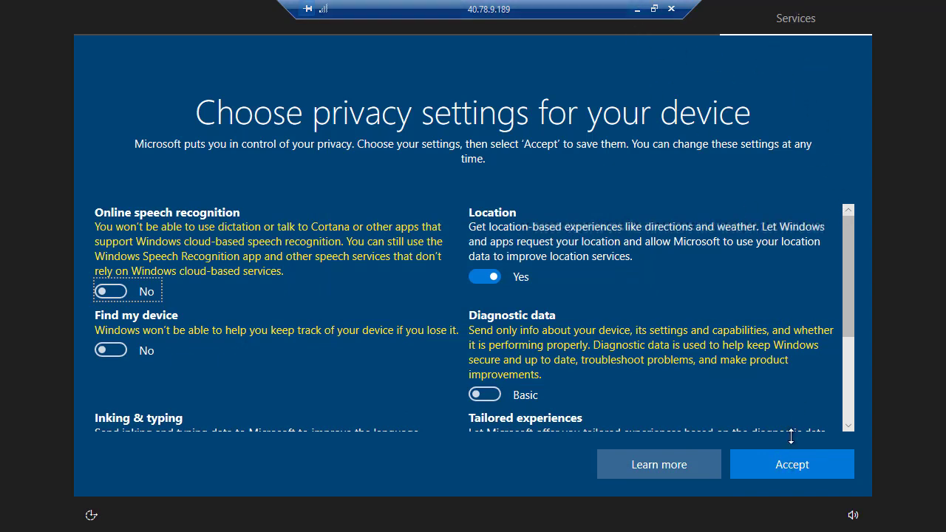
- Check the running ping output on the local computer and return to the VM1 remote session in full screen
{"action": "left_click", "coordinate": [636, 11]}
{"action": "left_click_drag", "start_coordinate": [545, 96], "coordinate": [610, 138]}
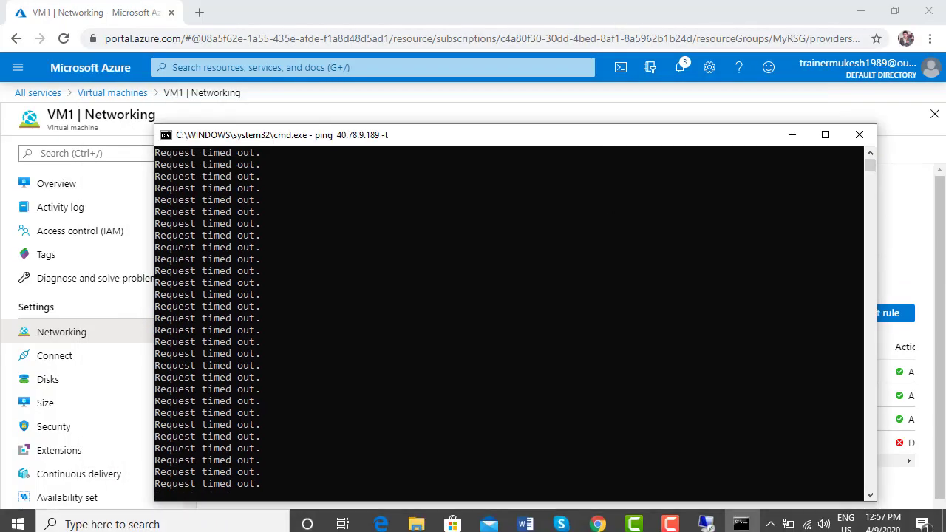
{"action": "left_click", "coordinate": [706, 524]}
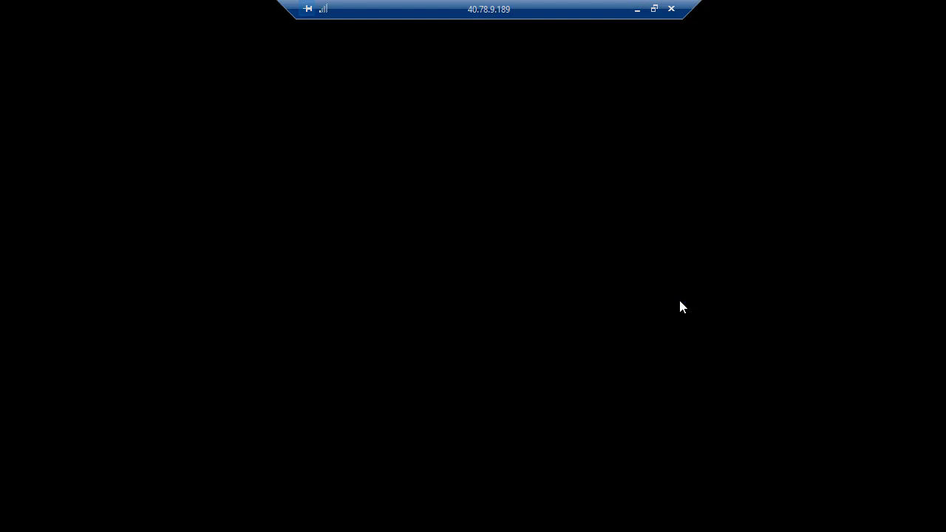
{"action": "left_click", "coordinate": [654, 8]}
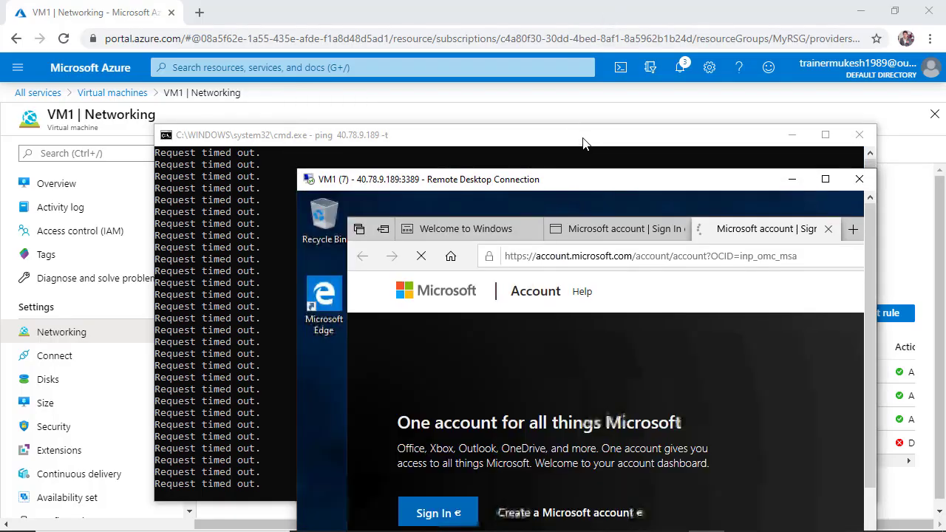
{"action": "double_click", "coordinate": [643, 186]}
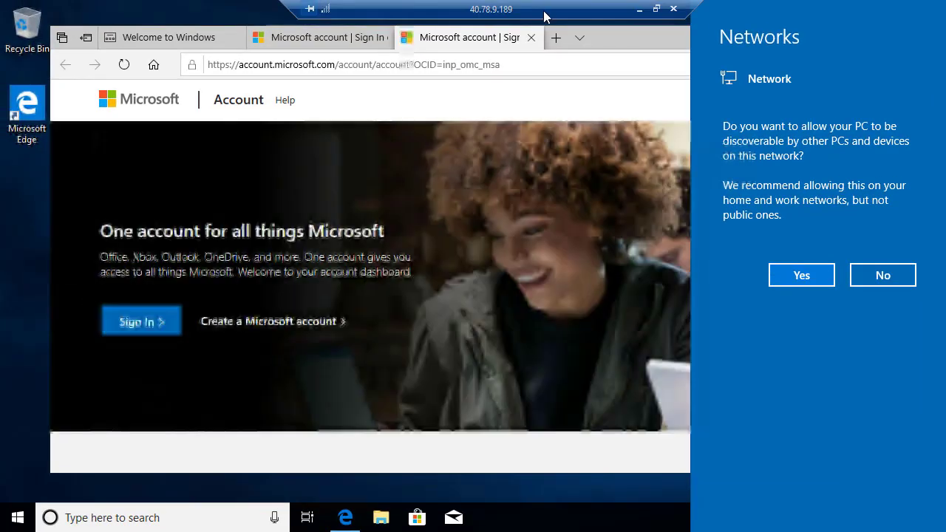
- Launch Firewall.cpl inside VM1 and open the settings for turning Windows Defender Firewall on or off
{"action": "left_click_drag", "start_coordinate": [505, 28], "coordinate": [442, 22]}
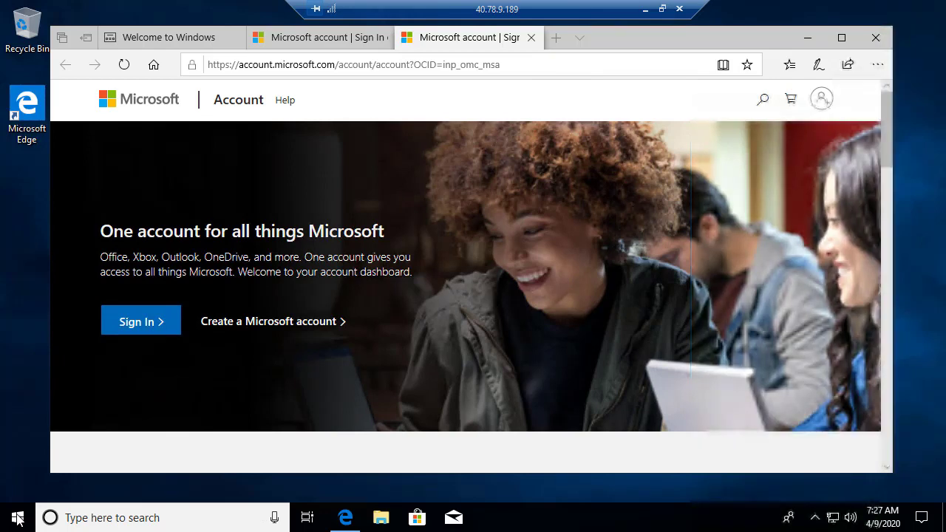
{"action": "left_click", "coordinate": [18, 520]}
{"action": "left_click", "coordinate": [18, 520]}
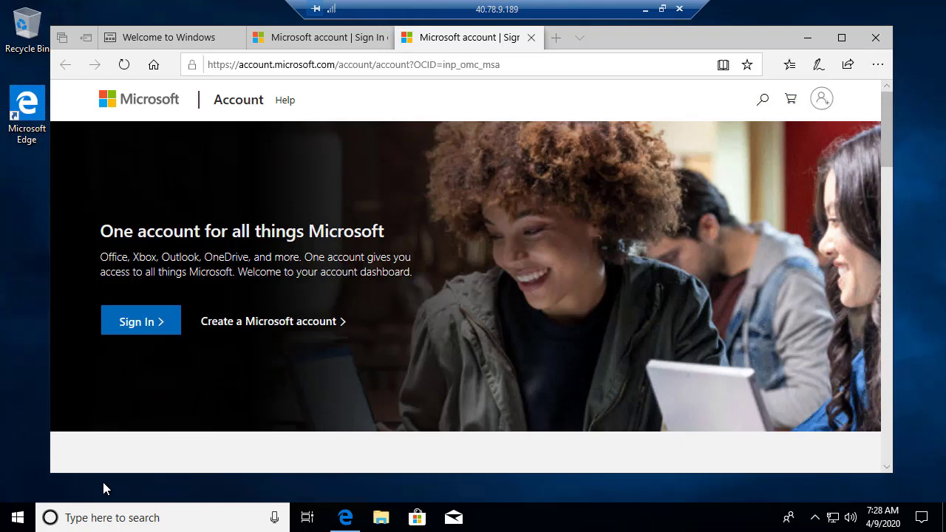
{"action": "key", "text": "super+r"}
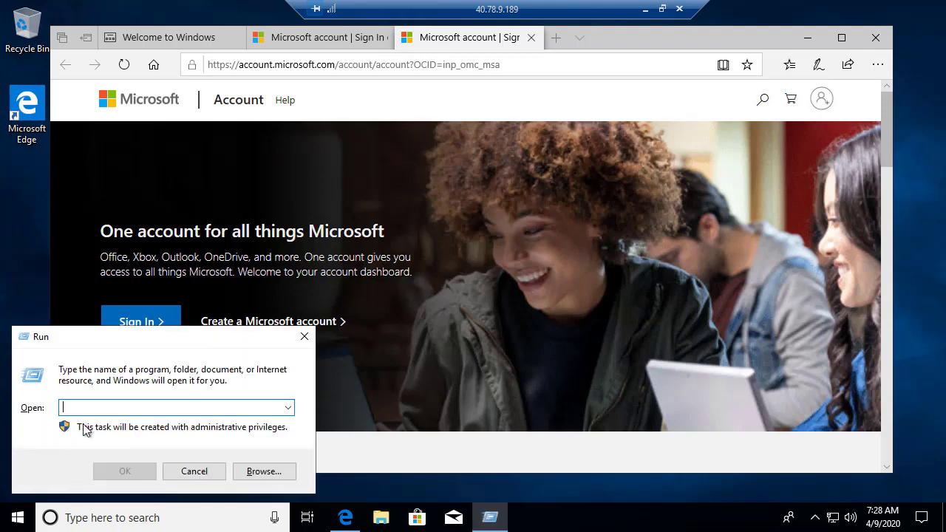
{"action": "type", "text": "FIrewall.cpl"}
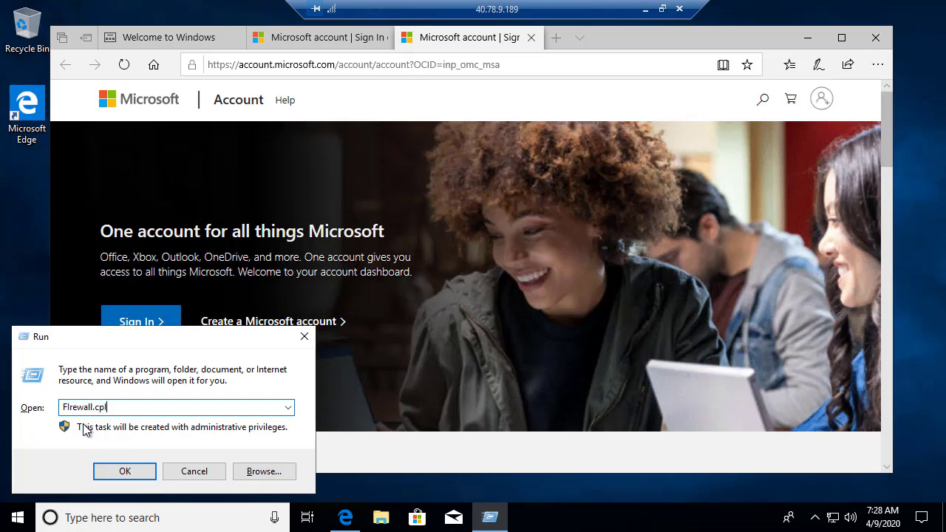
{"action": "key", "text": "Return"}
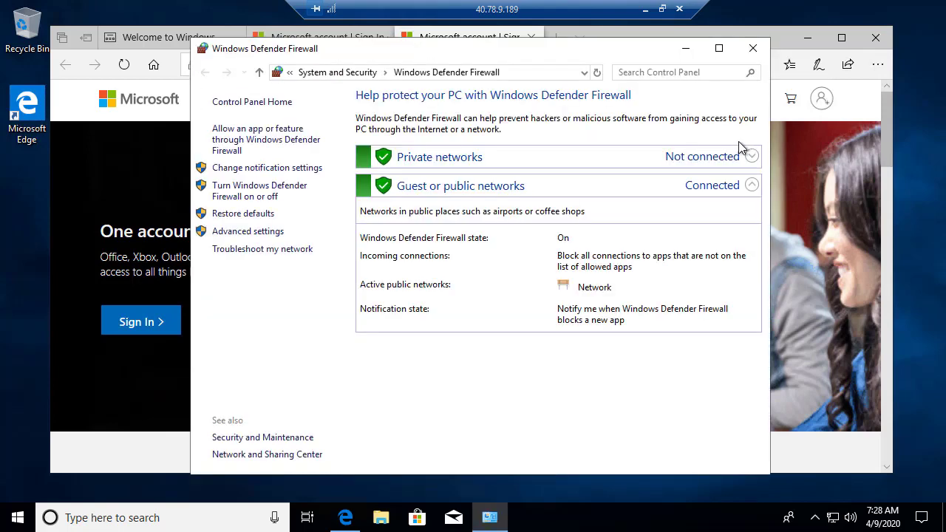
{"action": "left_click", "coordinate": [256, 188]}
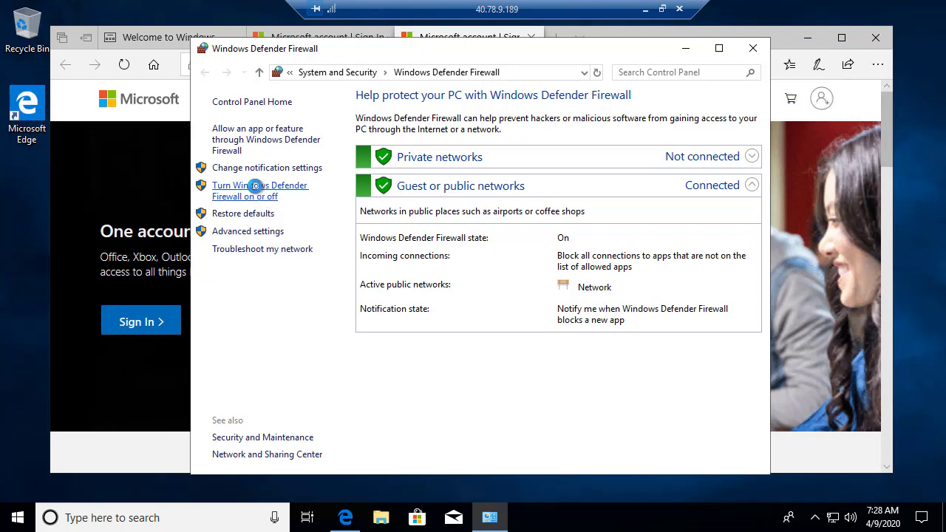
- Turn off Windows Defender Firewall for VM1's private and public networks, and uncover the running ping output behind the remote session
{"action": "double_click", "coordinate": [453, 9]}
{"action": "left_click_drag", "start_coordinate": [514, 72], "coordinate": [554, 39]}
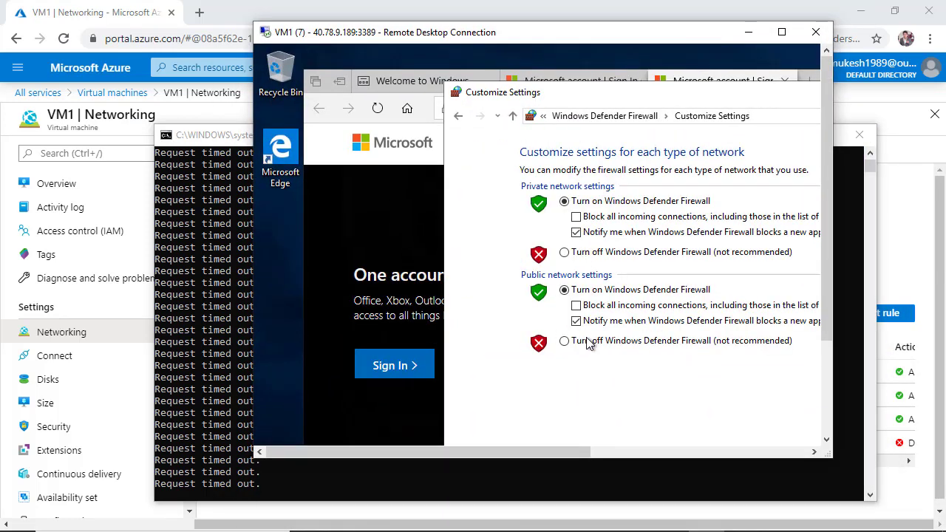
{"action": "left_click", "coordinate": [565, 252]}
{"action": "left_click", "coordinate": [565, 341]}
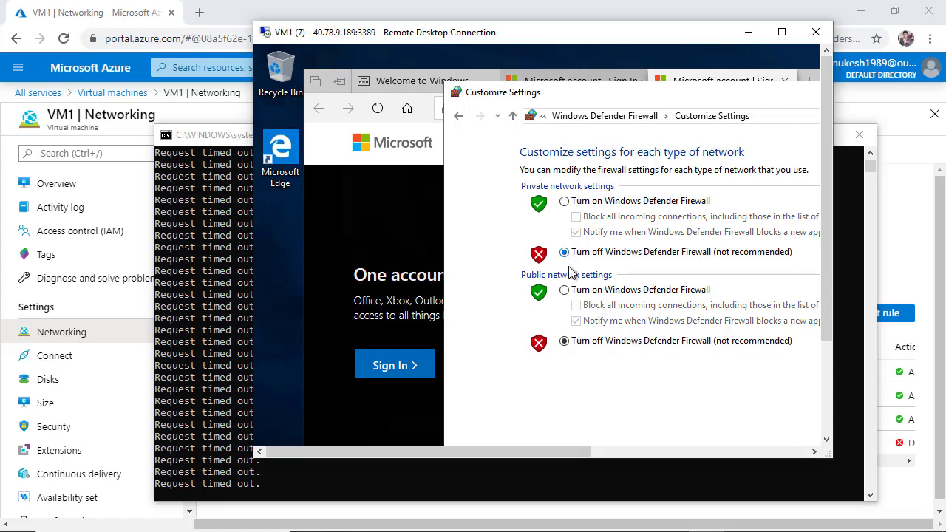
{"action": "left_click_drag", "start_coordinate": [530, 453], "coordinate": [669, 452]}
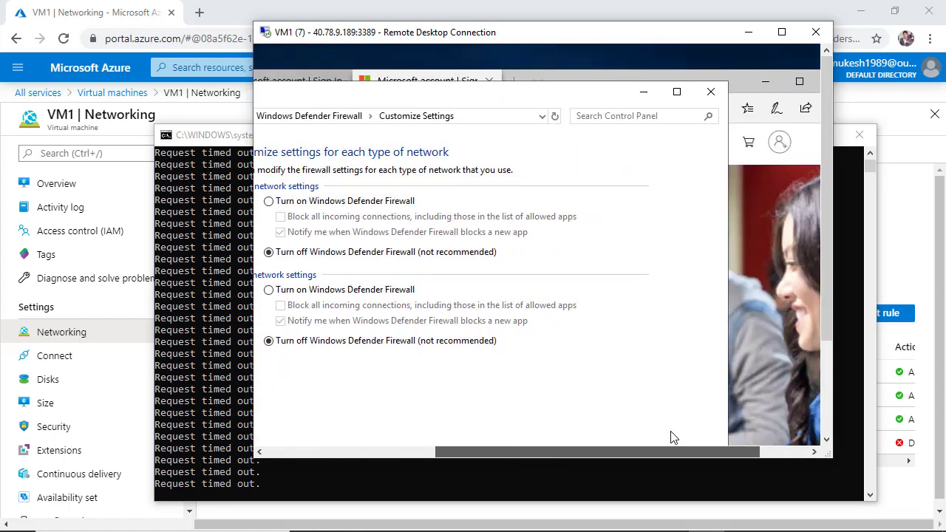
{"action": "left_click_drag", "start_coordinate": [826, 181], "coordinate": [827, 261]}
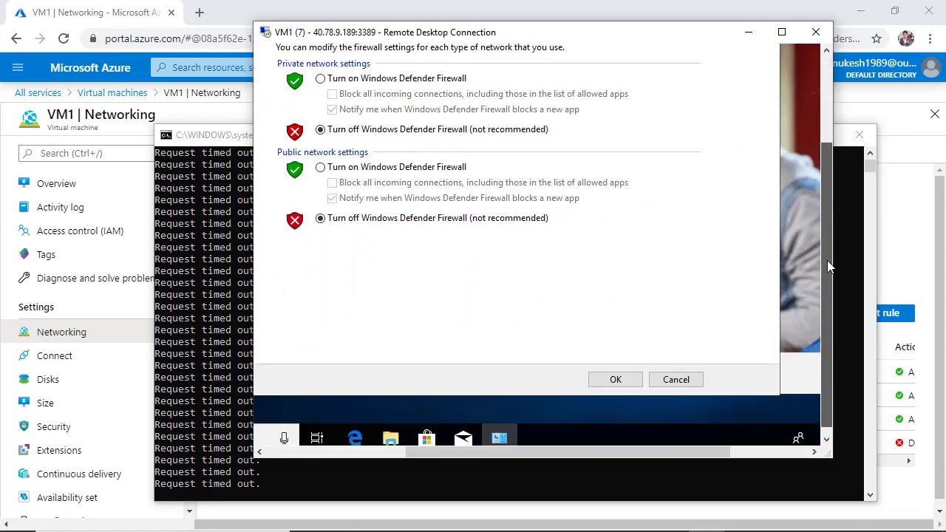
{"action": "left_click", "coordinate": [611, 377]}
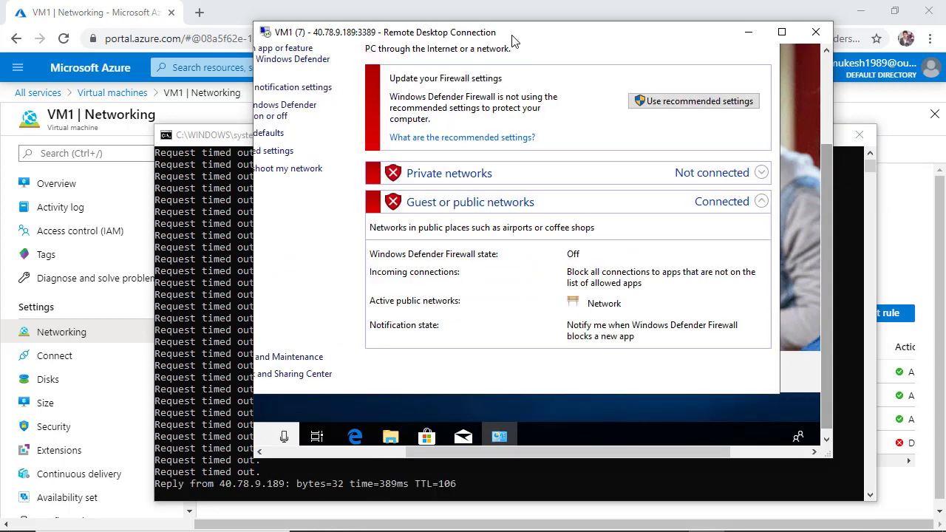
{"action": "left_click_drag", "start_coordinate": [519, 41], "coordinate": [637, 34]}
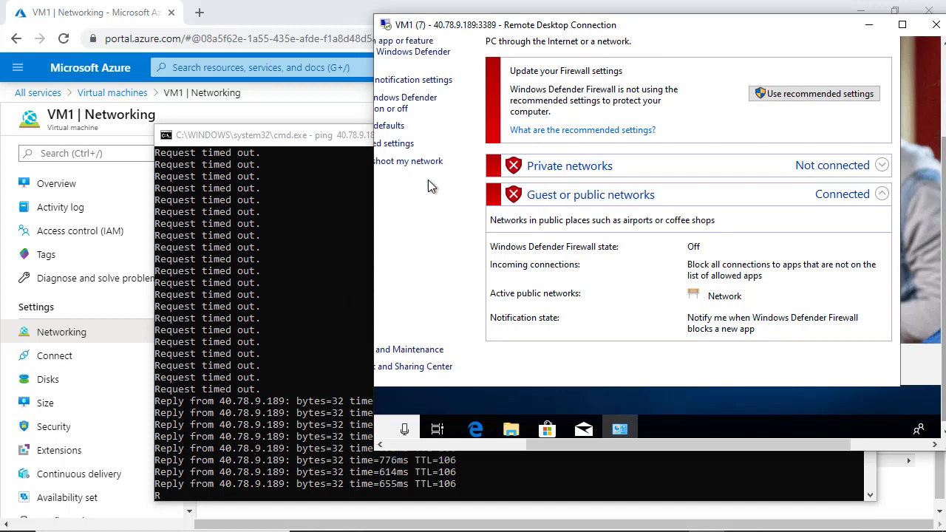
- Delete the outbound security rule Port_8080 from VM1's network security group in the Azure portal
{"action": "left_click", "coordinate": [288, 15]}
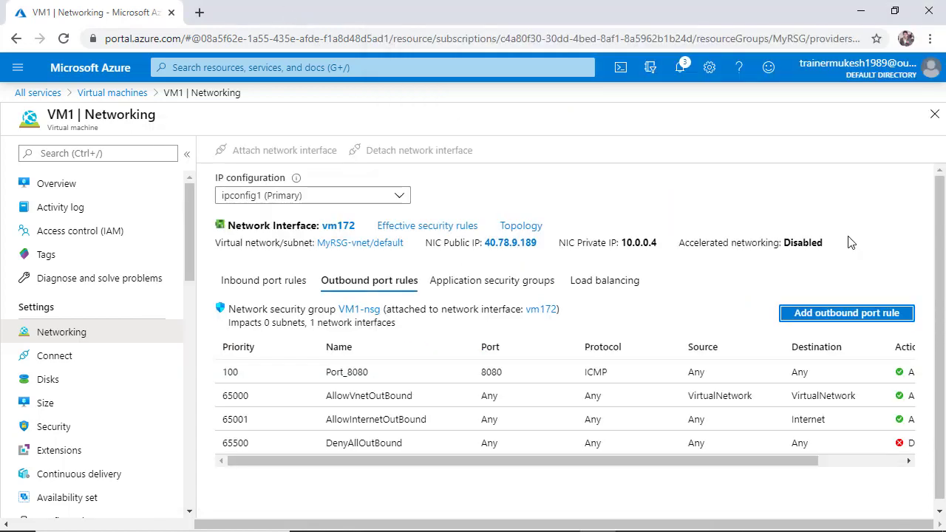
{"action": "left_click", "coordinate": [657, 374]}
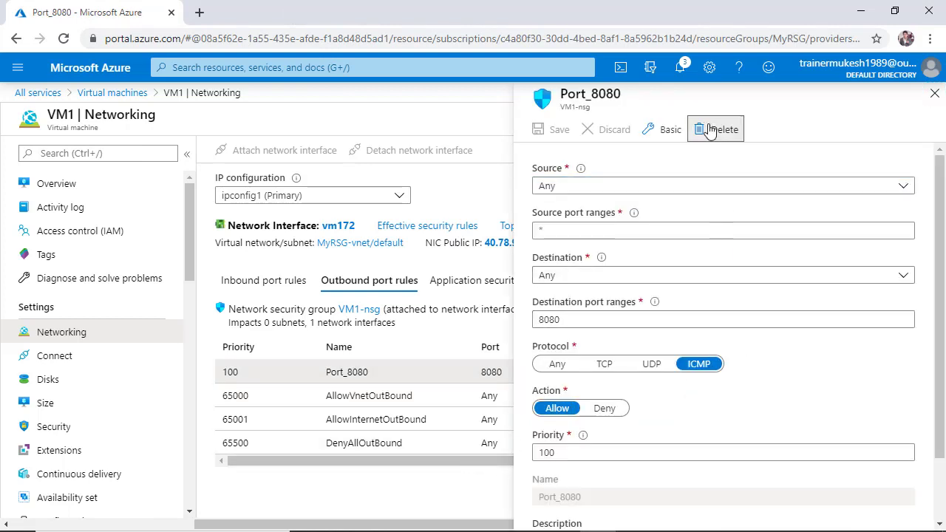
{"action": "left_click", "coordinate": [721, 130]}
{"action": "left_click", "coordinate": [560, 219]}
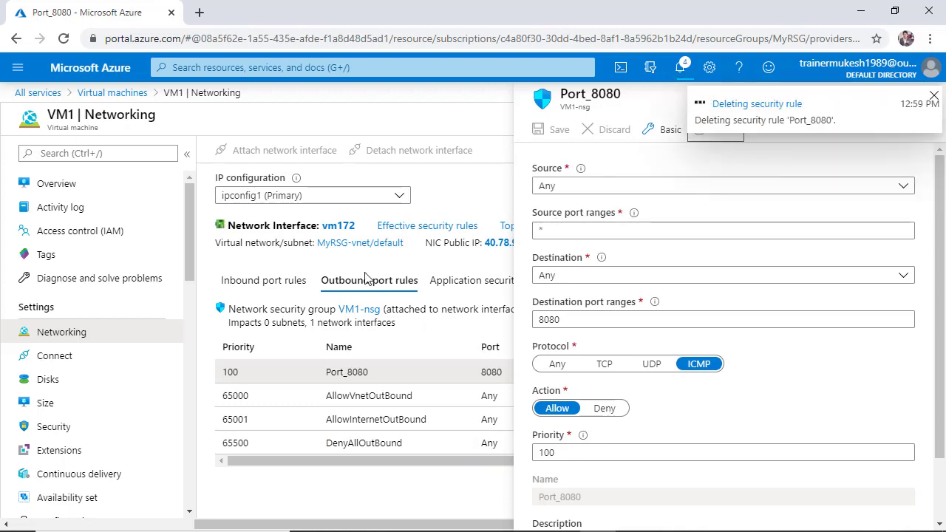
- Try to delete the inbound rule Port_forICMP from VM1's network security group
{"action": "left_click", "coordinate": [301, 283]}
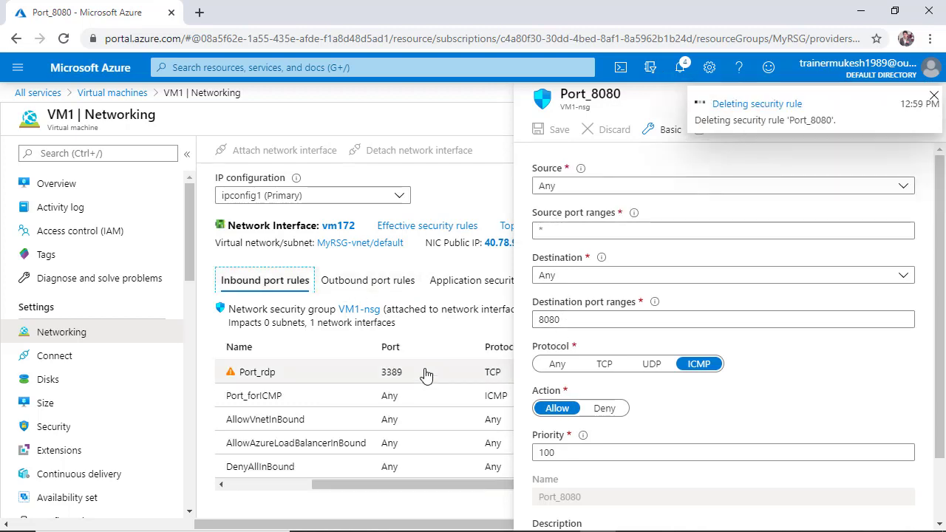
{"action": "left_click", "coordinate": [348, 395]}
{"action": "left_click", "coordinate": [934, 95]}
{"action": "left_click", "coordinate": [934, 94]}
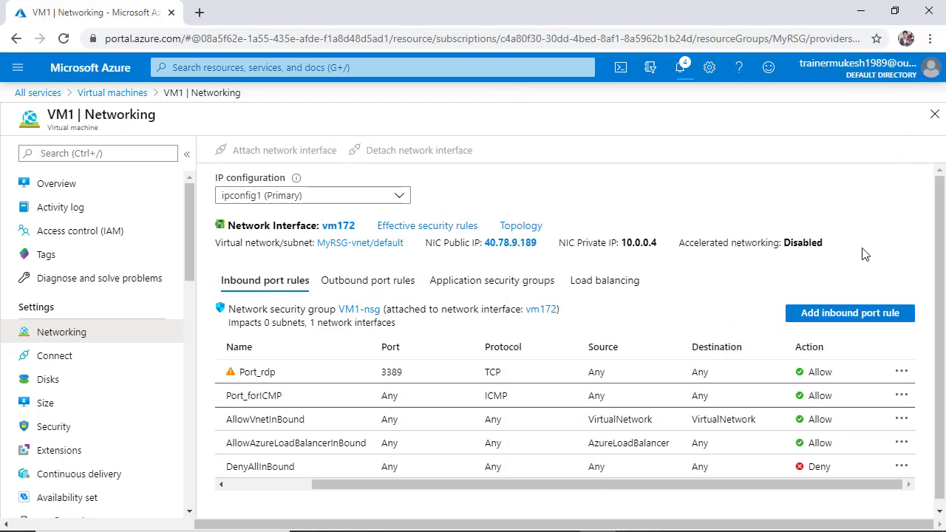
{"action": "left_click", "coordinate": [902, 396]}
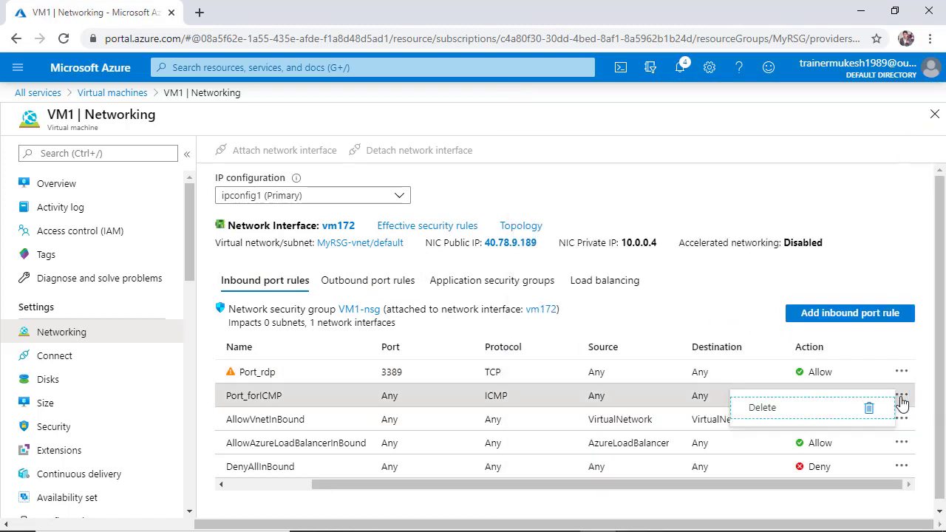
{"action": "left_click", "coordinate": [871, 412]}
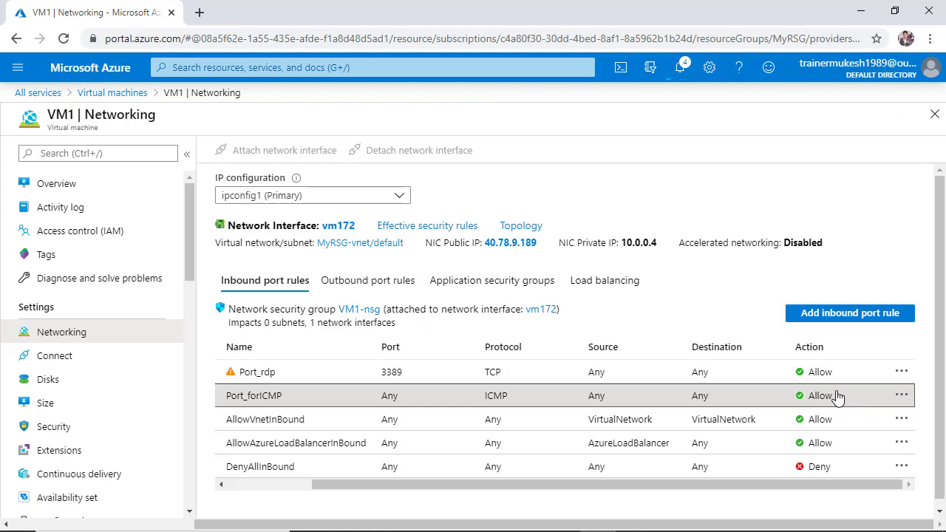
- Check the Azure notifications for the rule deletions and the ping output in the command prompt, minimizing the remote session
{"action": "left_click", "coordinate": [681, 66]}
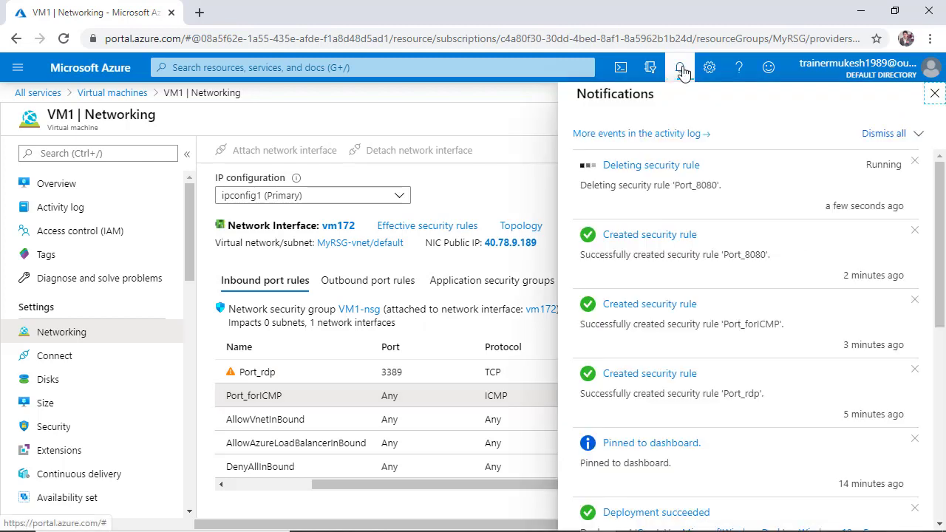
{"action": "left_click", "coordinate": [681, 67]}
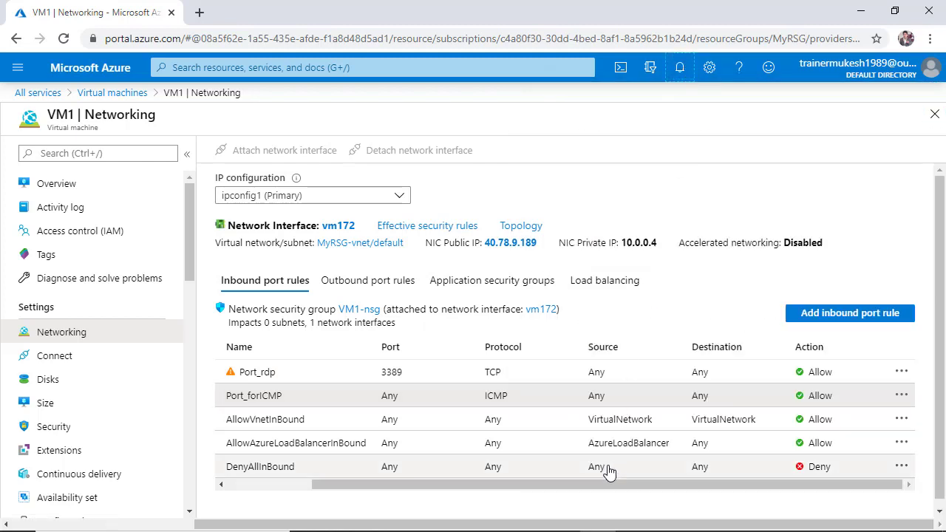
{"action": "left_click", "coordinate": [705, 518]}
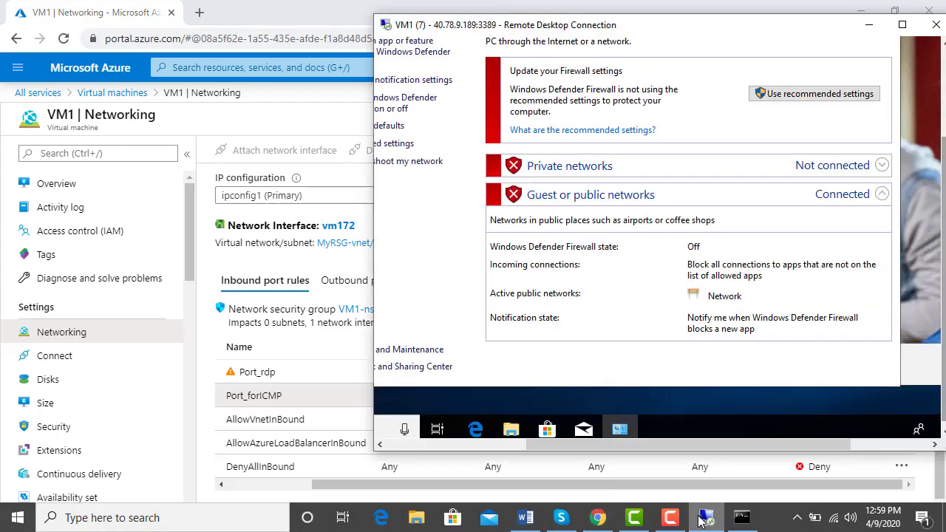
{"action": "left_click", "coordinate": [741, 517]}
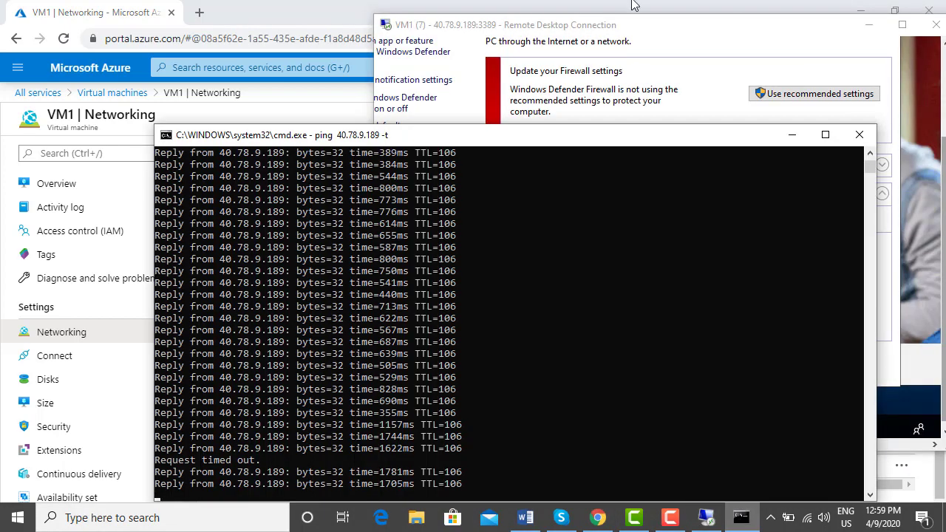
{"action": "left_click", "coordinate": [869, 25]}
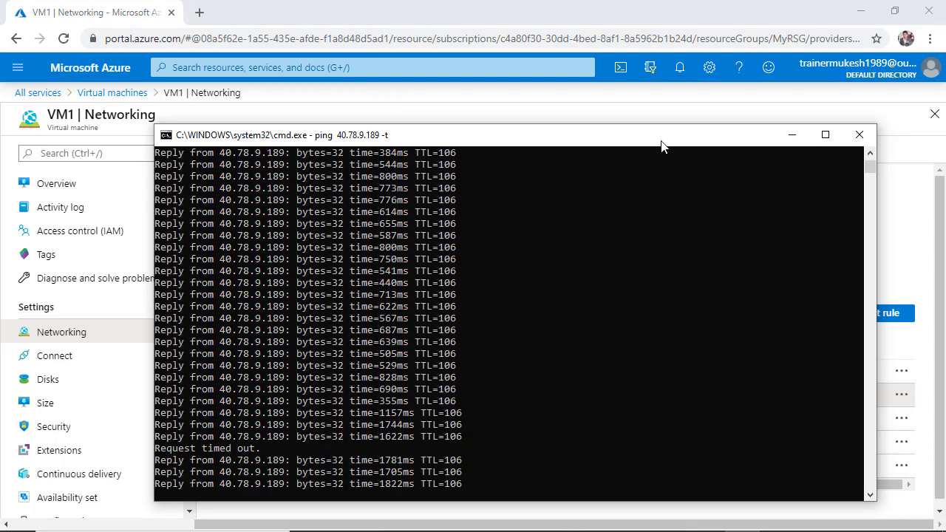
- Delete the inbound security rule Port_forICMP from VM1-nsg and confirm the deletion
{"action": "left_click_drag", "start_coordinate": [661, 147], "coordinate": [522, 74]}
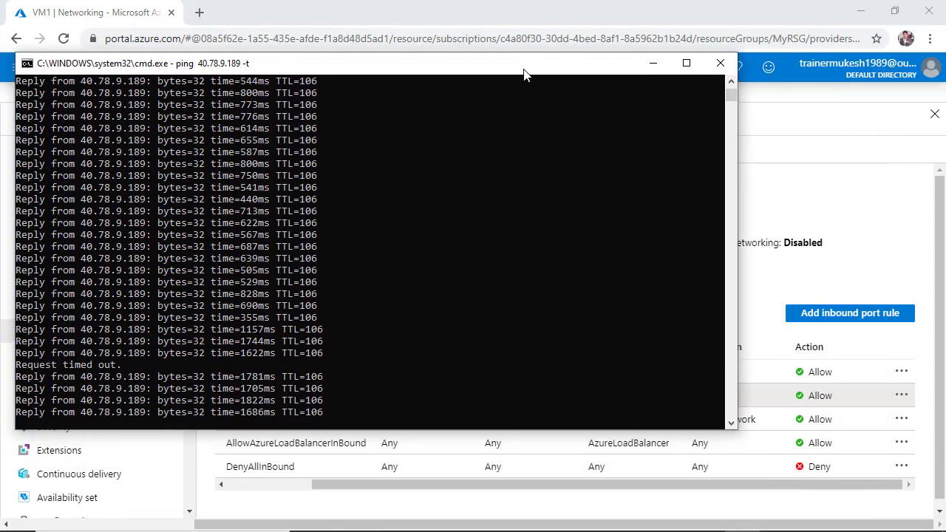
{"action": "left_click", "coordinate": [902, 395]}
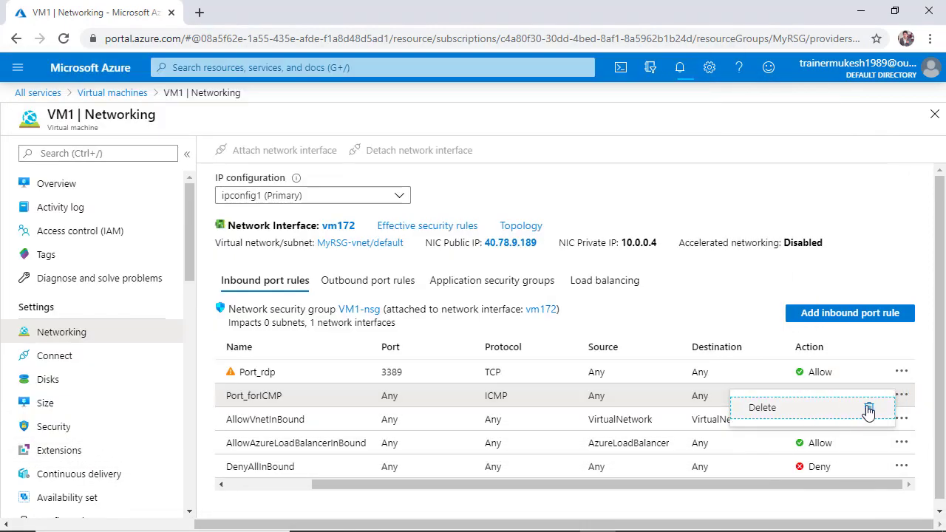
{"action": "left_click", "coordinate": [869, 410]}
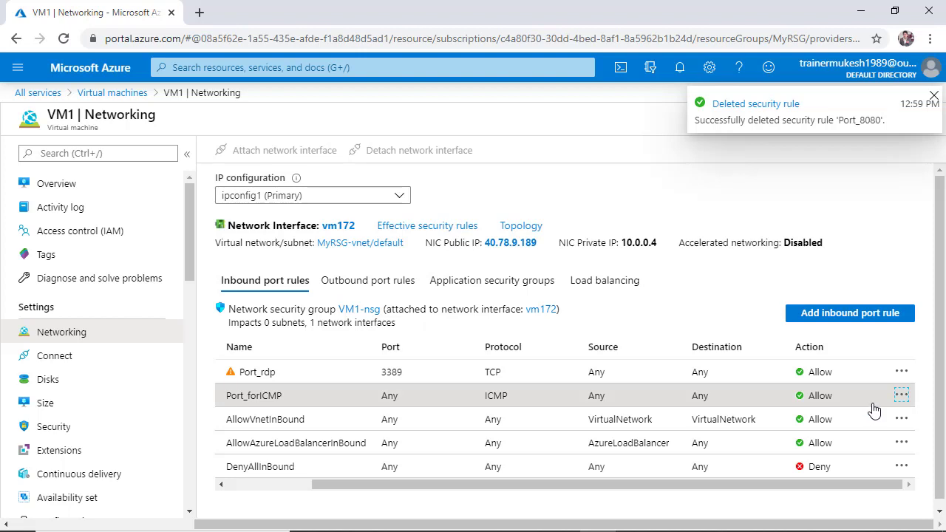
{"action": "left_click", "coordinate": [481, 397]}
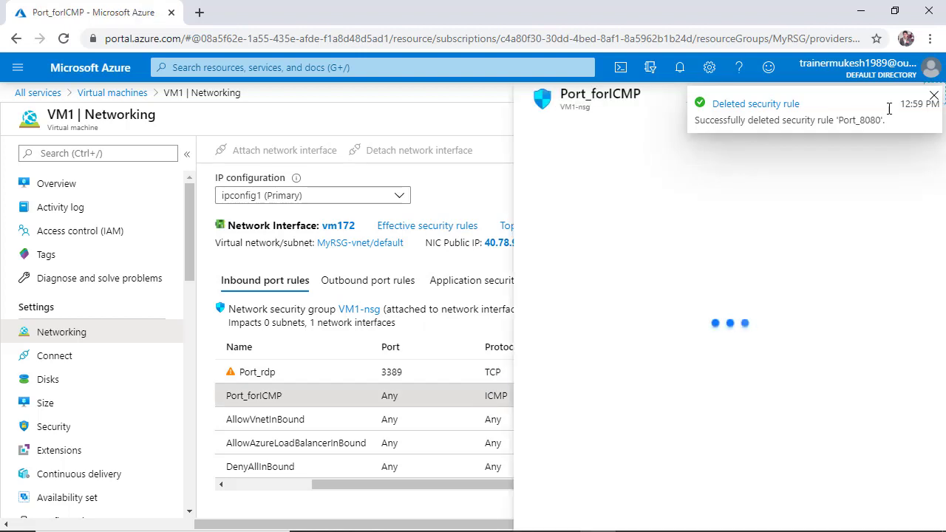
{"action": "left_click", "coordinate": [935, 100]}
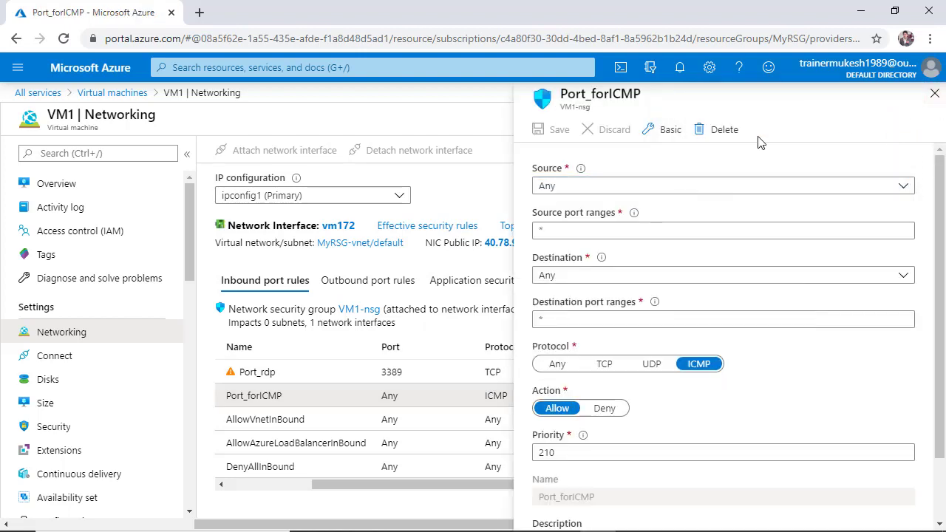
{"action": "left_click", "coordinate": [721, 129]}
{"action": "left_click", "coordinate": [563, 218]}
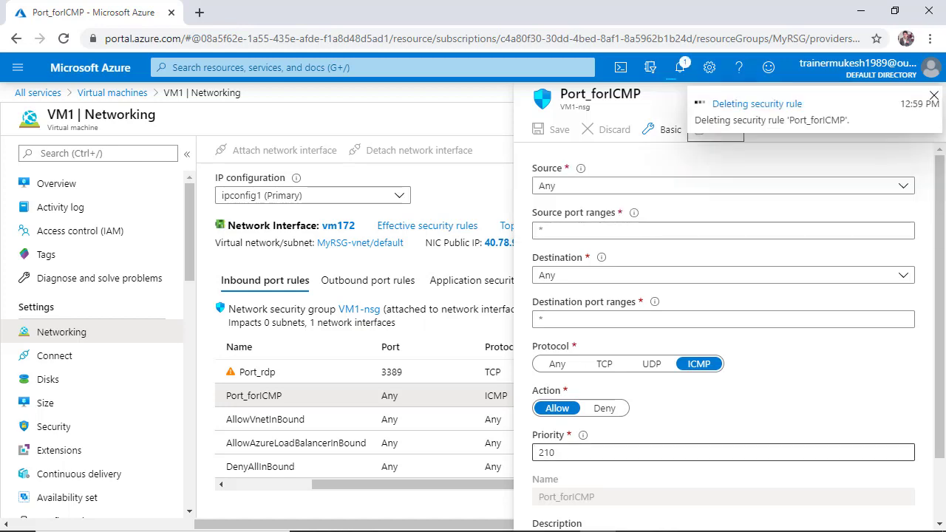
- Examine the continuous ping output for 40.78.9.189 in the command prompt to see the effect of deleting the ICMP rule
{"action": "left_click", "coordinate": [742, 516]}
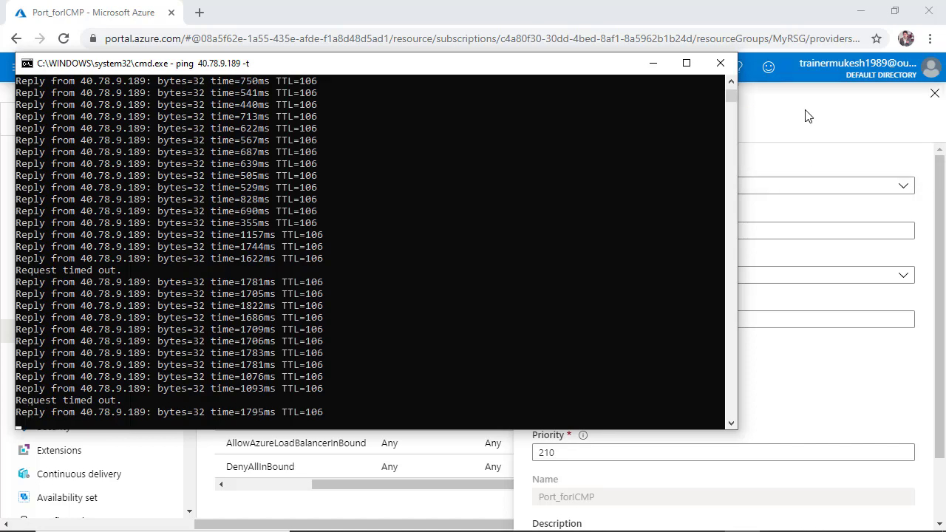
{"action": "left_click_drag", "start_coordinate": [592, 70], "coordinate": [607, 101]}
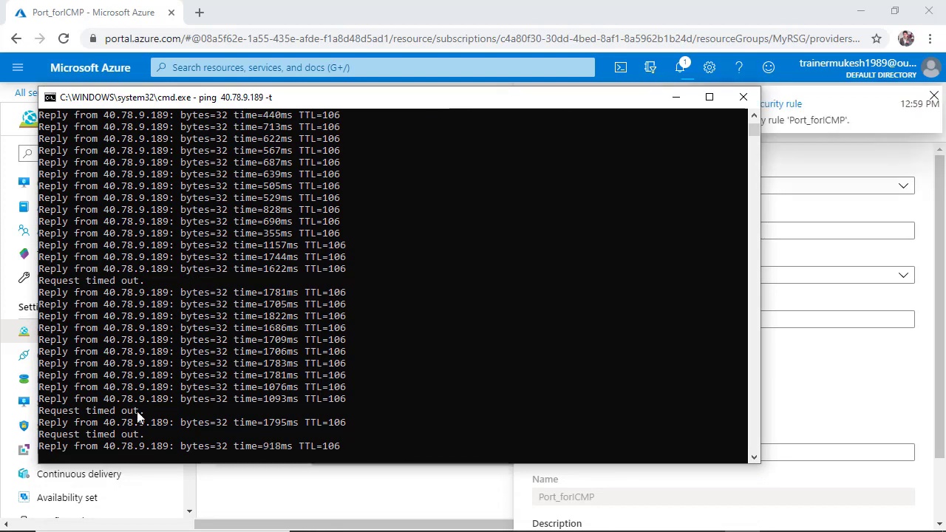
{"action": "left_click_drag", "start_coordinate": [56, 413], "coordinate": [143, 410]}
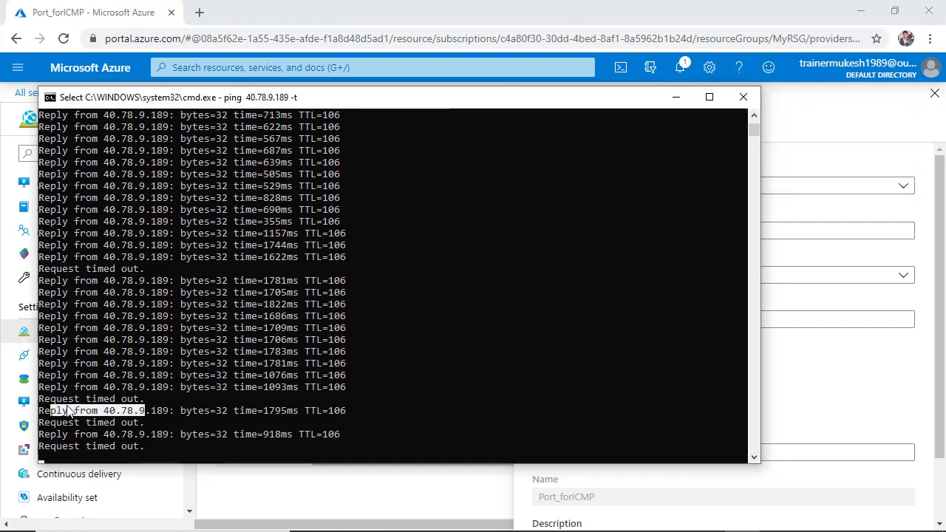
{"action": "left_click_drag", "start_coordinate": [41, 399], "coordinate": [153, 425]}
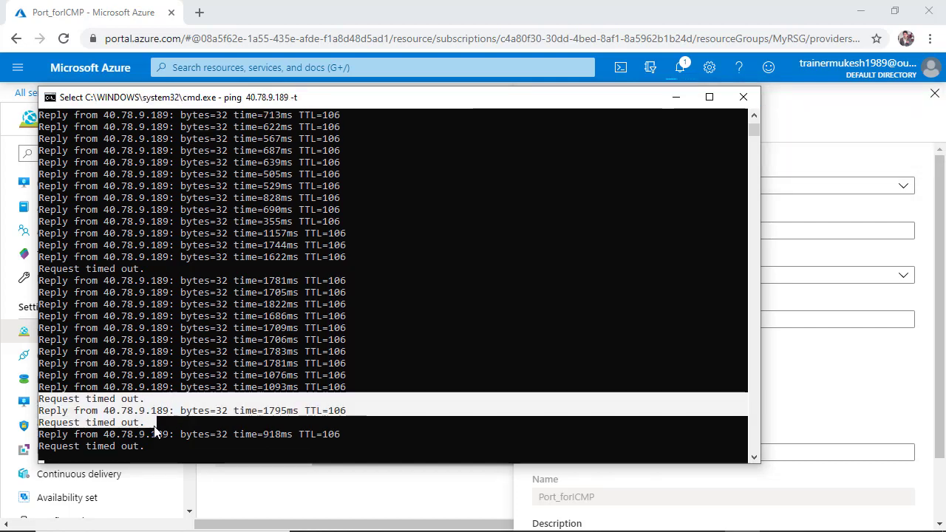
{"action": "left_click", "coordinate": [303, 399]}
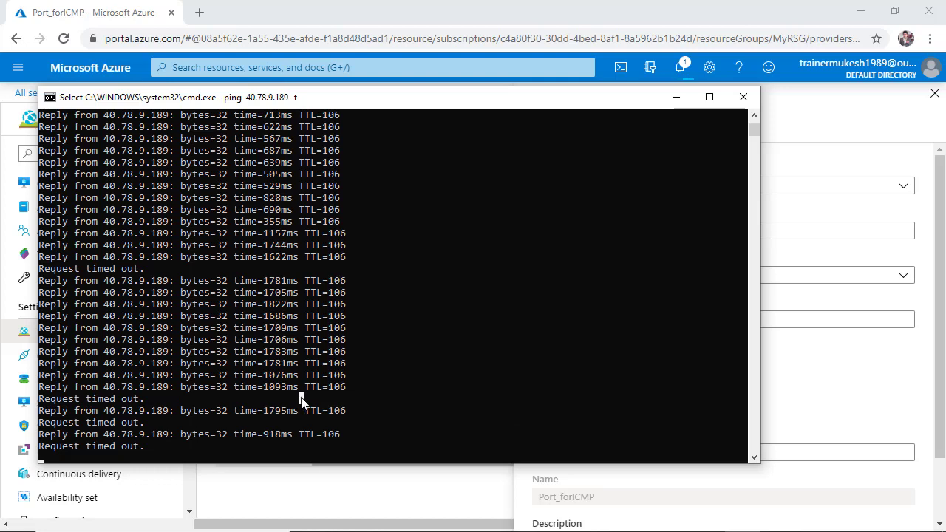
{"action": "right_click", "coordinate": [301, 398]}
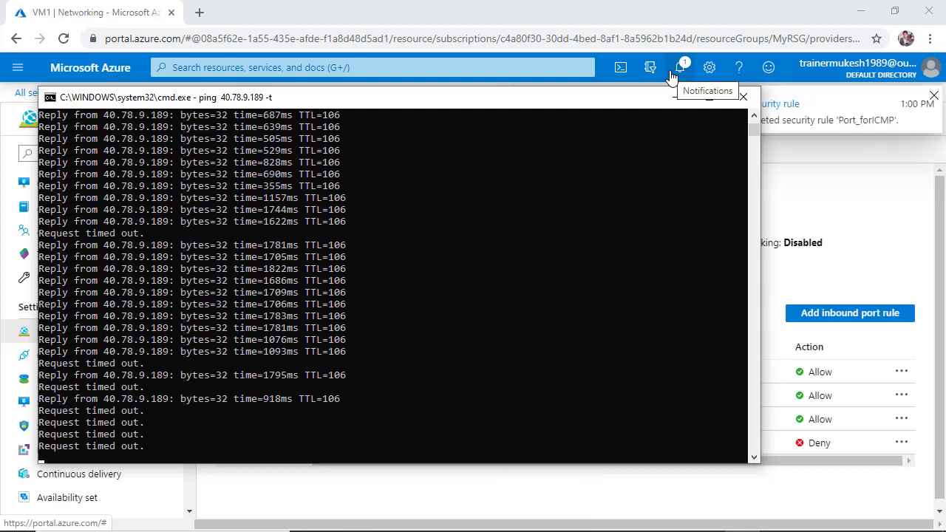
{"action": "left_click", "coordinate": [622, 266]}
{"action": "right_click", "coordinate": [622, 267]}
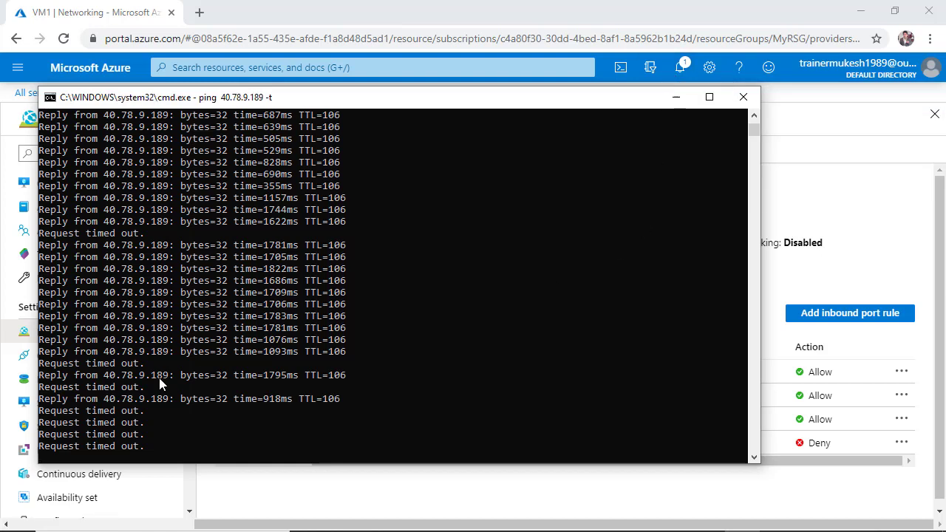
{"action": "left_click_drag", "start_coordinate": [59, 411], "coordinate": [150, 448]}
{"action": "right_click", "coordinate": [292, 439]}
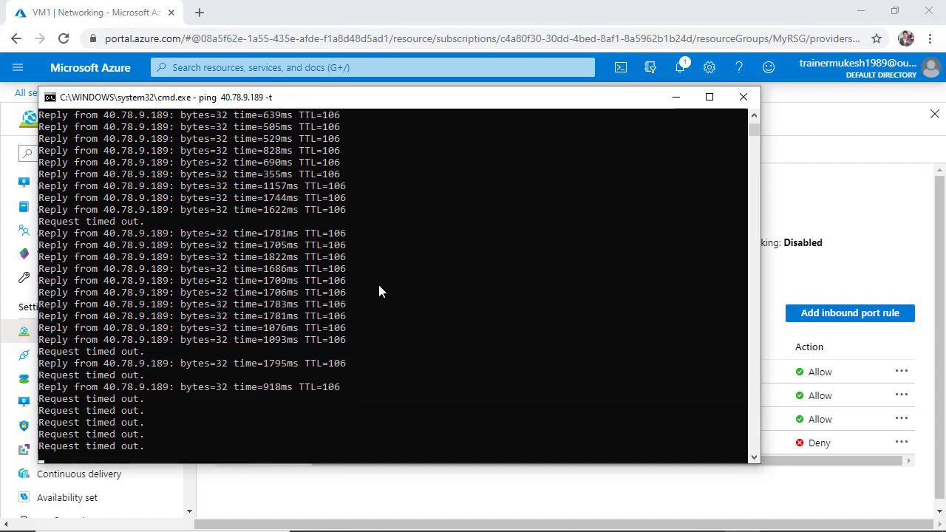
{"action": "left_click", "coordinate": [382, 338]}
- Add an inbound security rule to VM1-nsg allowing the ICMP protocol with priority 210, named Port_8080icmpAllow
{"action": "left_click", "coordinate": [438, 15]}
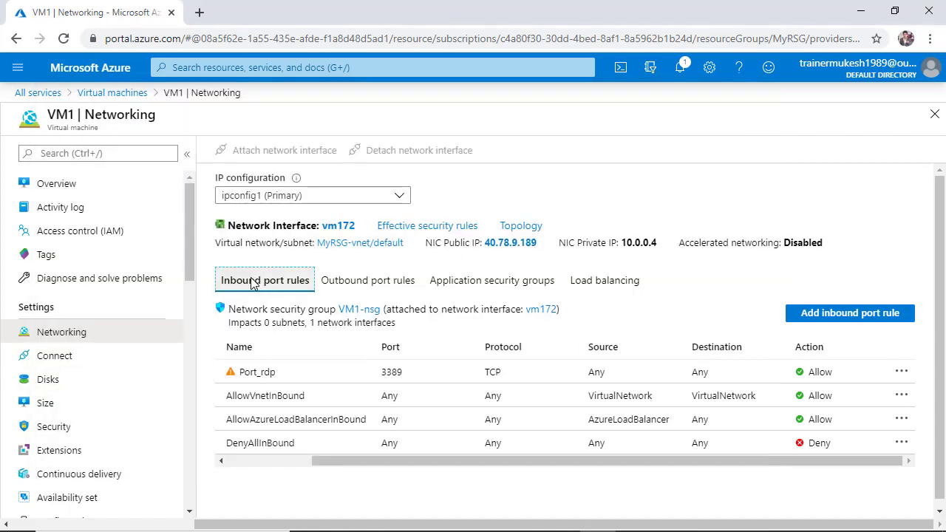
{"action": "left_click", "coordinate": [843, 316]}
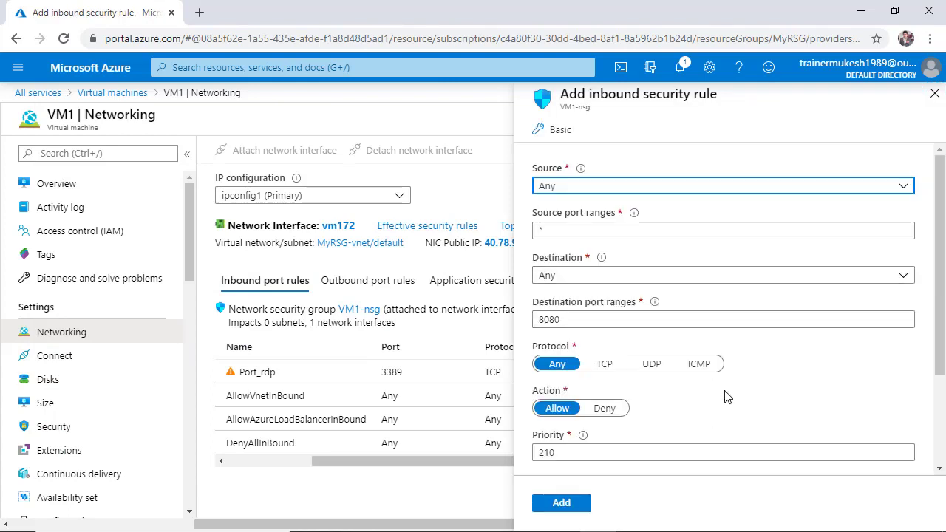
{"action": "left_click", "coordinate": [698, 363]}
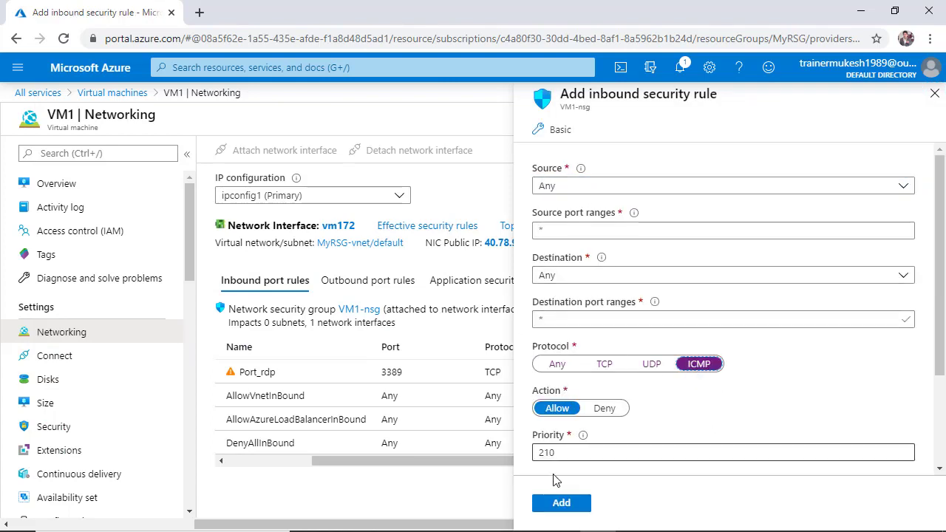
{"action": "scroll", "coordinate": [679, 423], "scroll_direction": "down", "scroll_amount": 3}
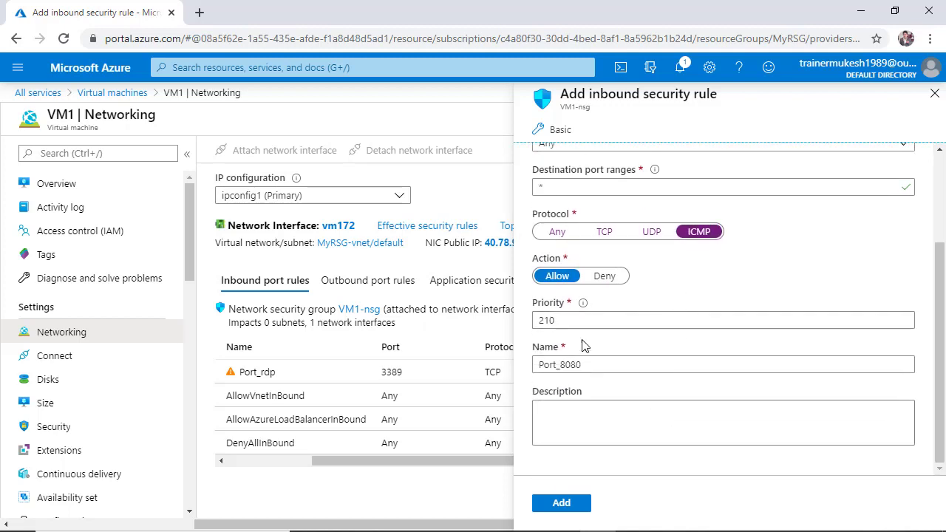
{"action": "left_click_drag", "start_coordinate": [583, 357], "coordinate": [580, 383]}
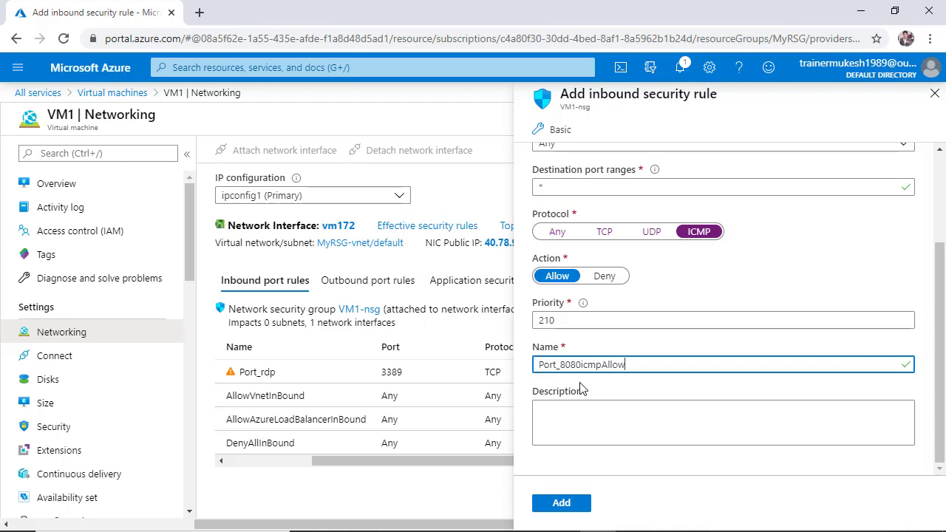
{"action": "left_click", "coordinate": [560, 502]}
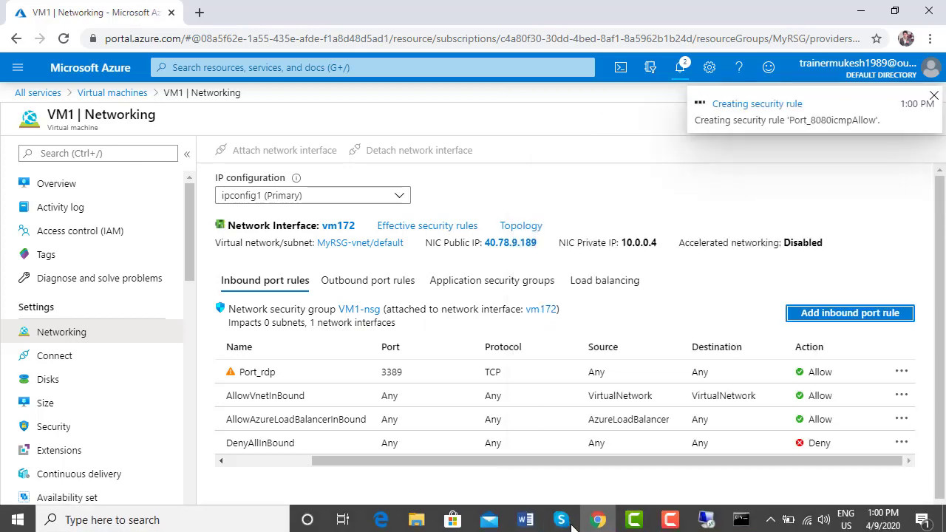
- Resume the paused ping in the command prompt and check its latest lines for the effect of the new ICMP rule
{"action": "left_click", "coordinate": [740, 518]}
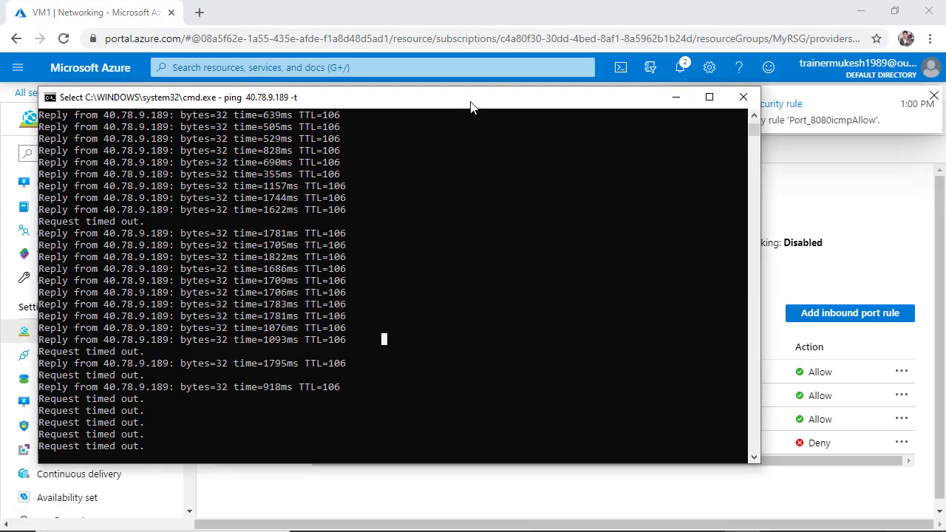
{"action": "left_click_drag", "start_coordinate": [473, 102], "coordinate": [506, 137]}
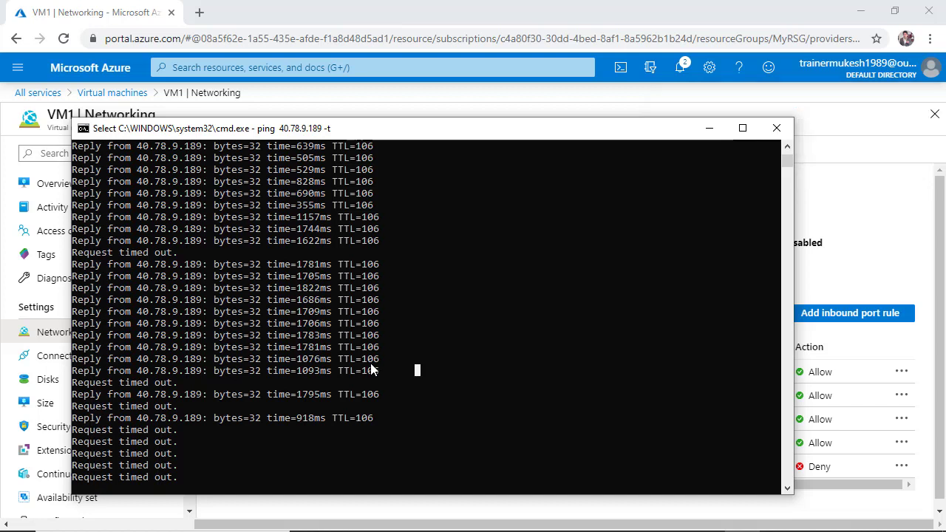
{"action": "double_click", "coordinate": [371, 364]}
{"action": "key", "text": "Return"}
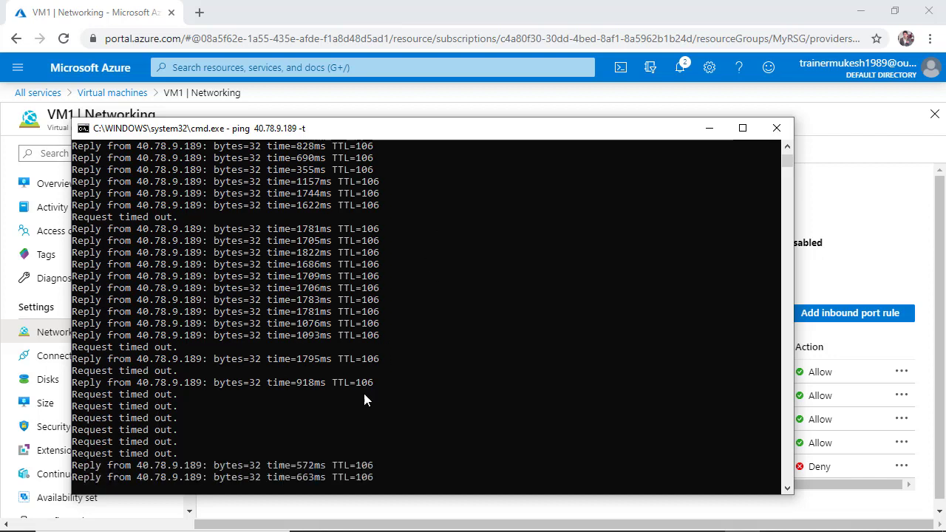
{"action": "left_click_drag", "start_coordinate": [102, 450], "coordinate": [350, 476]}
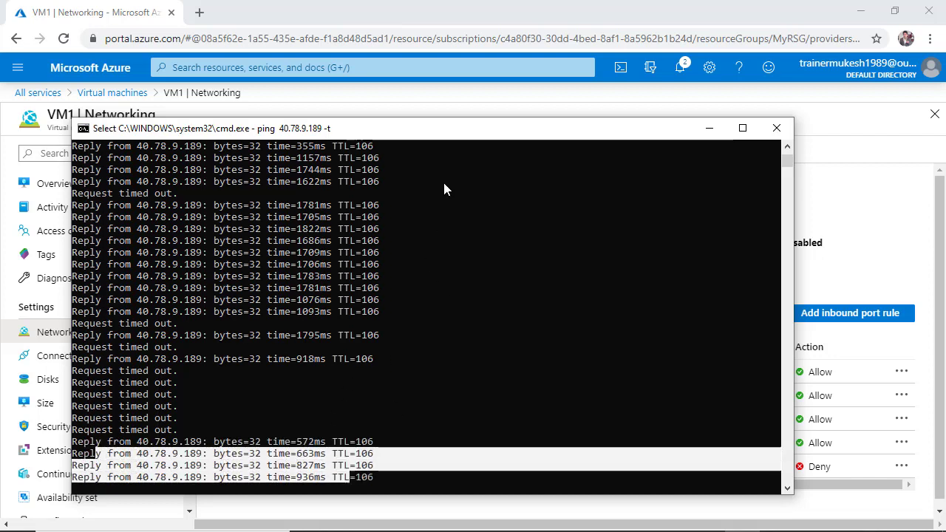
{"action": "left_click", "coordinate": [467, 308]}
{"action": "key", "text": "Escape"}
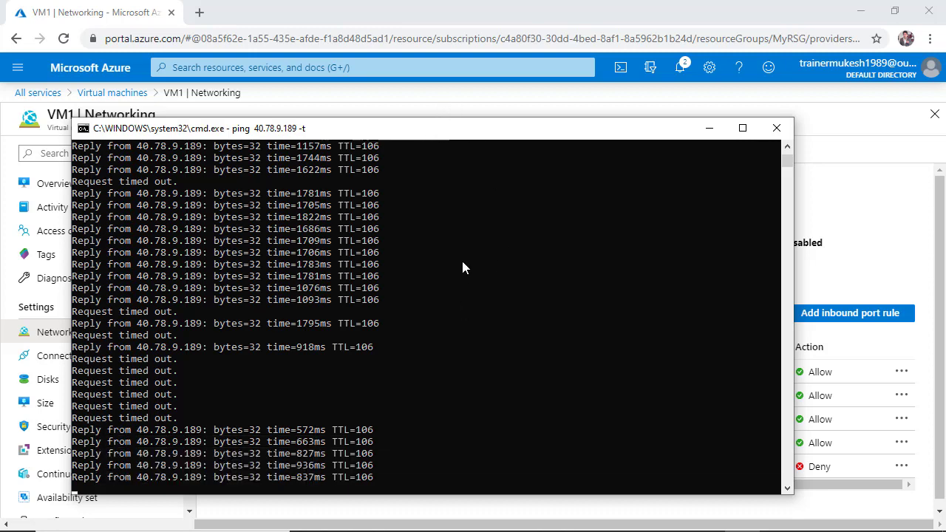
- Open the network security group VM1-nsg from VM1's overview by way of MyRSG-vnet and its network interface vm172
{"action": "left_click", "coordinate": [437, 104]}
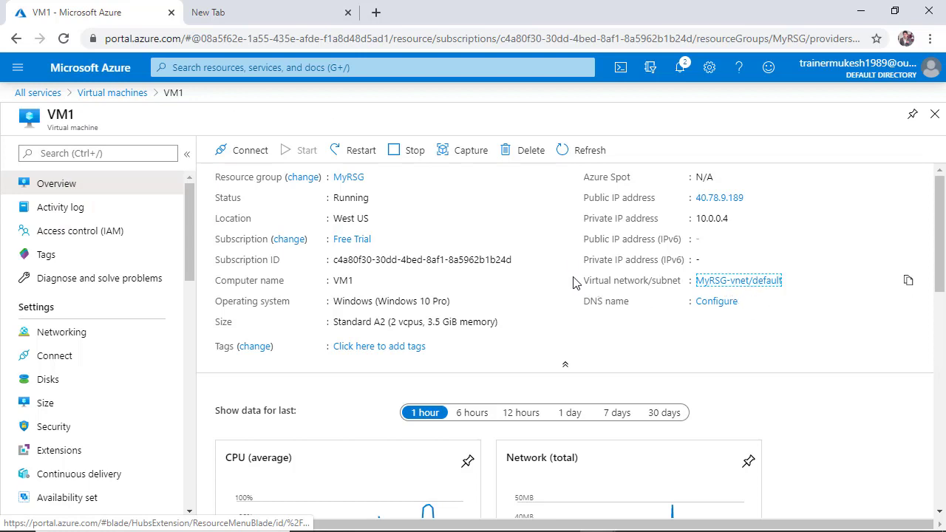
{"action": "left_click_drag", "start_coordinate": [635, 281], "coordinate": [637, 284]}
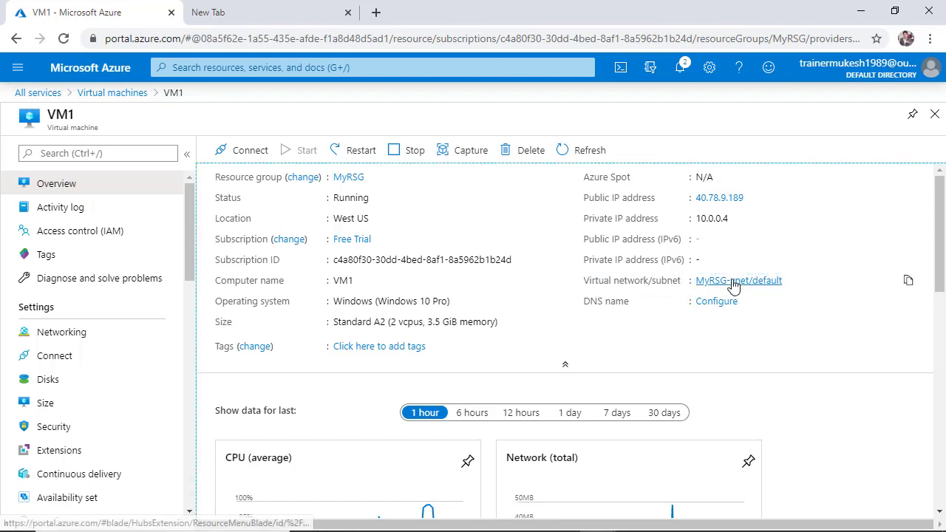
{"action": "left_click", "coordinate": [766, 285]}
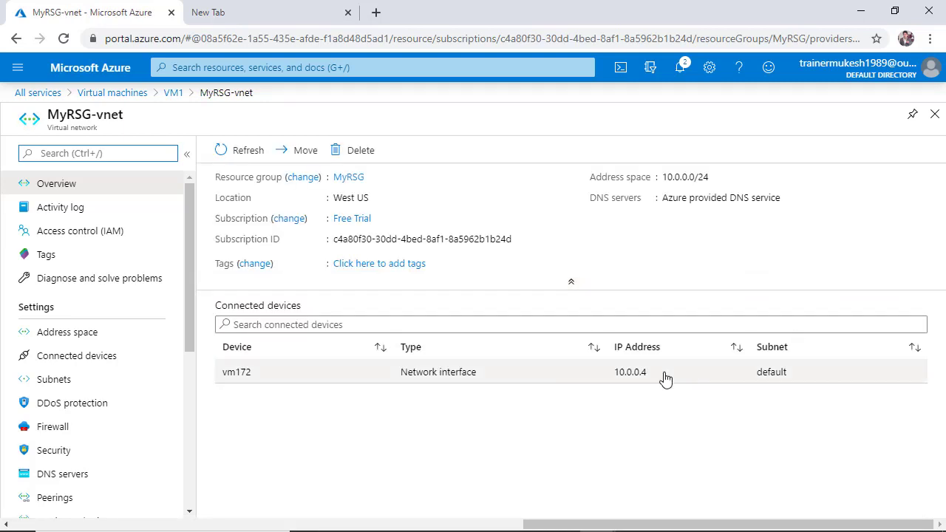
{"action": "left_click", "coordinate": [515, 377]}
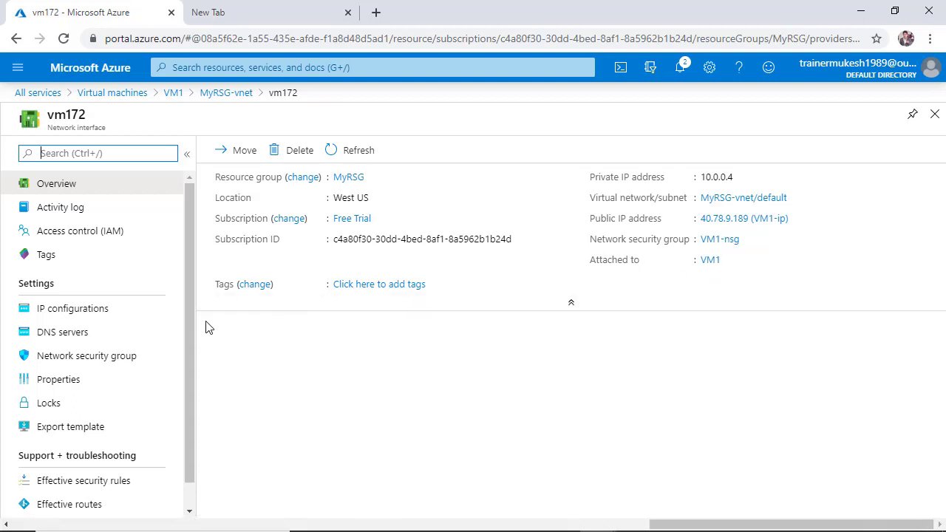
{"action": "left_click", "coordinate": [122, 360]}
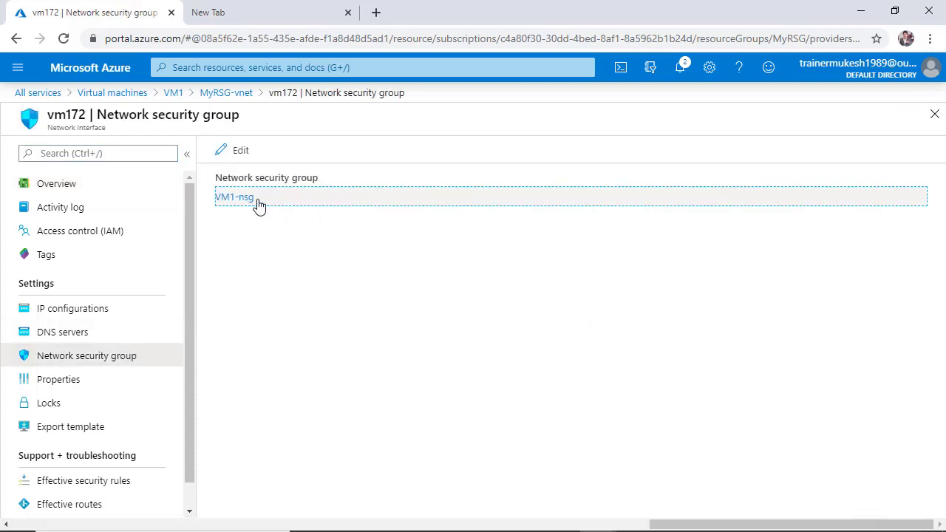
{"action": "left_click", "coordinate": [235, 199]}
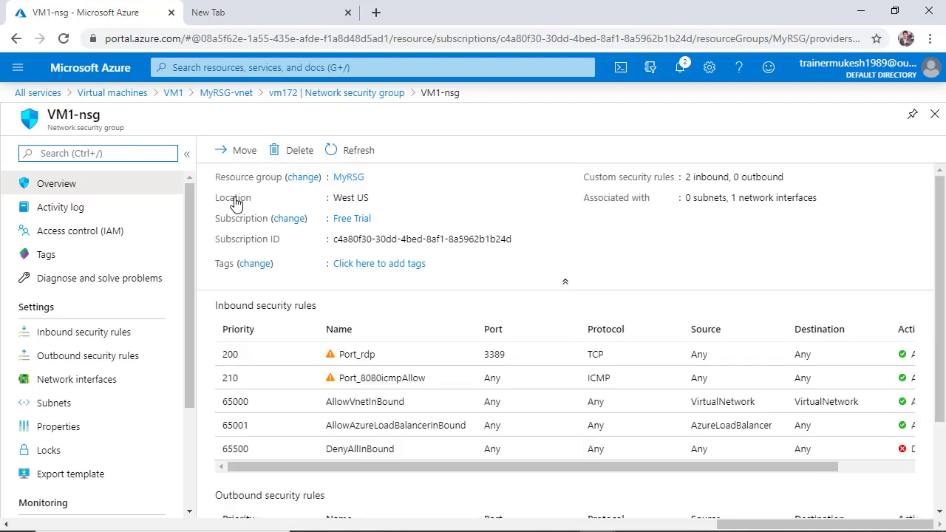
- Review VM1-nsg's inbound and outbound security rules along with its associated subnets and network interfaces
{"action": "scroll", "coordinate": [477, 344], "scroll_direction": "down", "scroll_amount": 3}
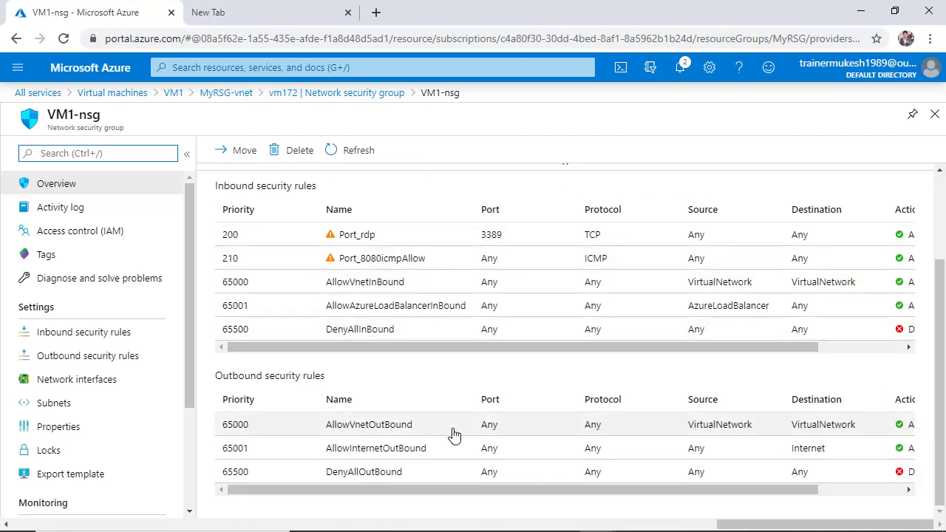
{"action": "left_click", "coordinate": [71, 403]}
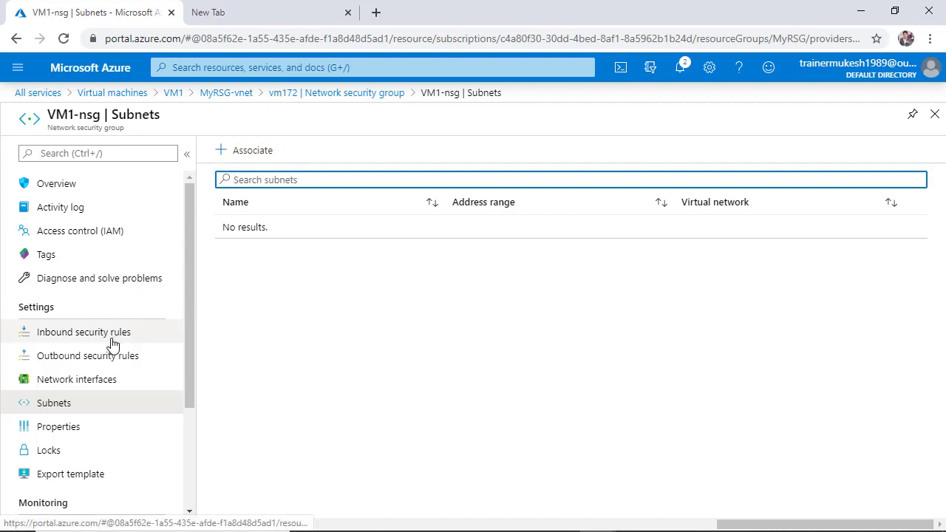
{"action": "left_click", "coordinate": [108, 380]}
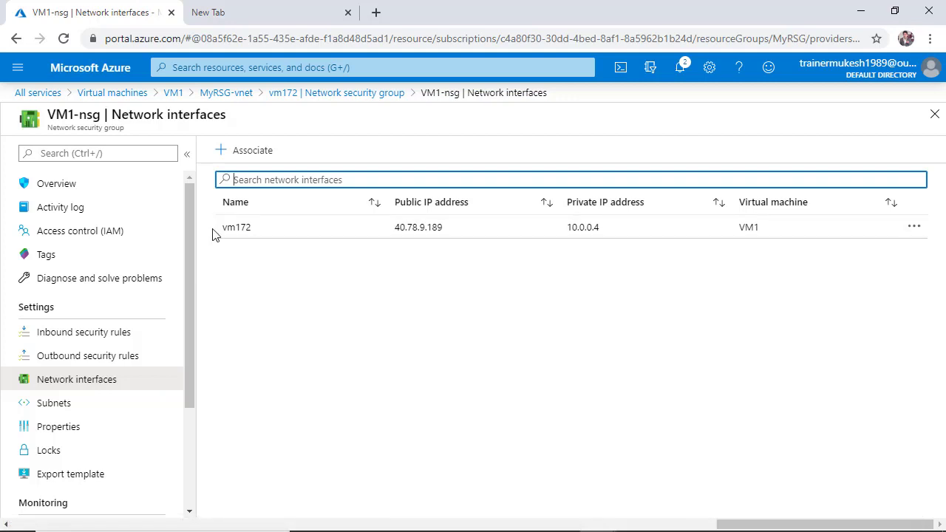
{"action": "left_click", "coordinate": [79, 333]}
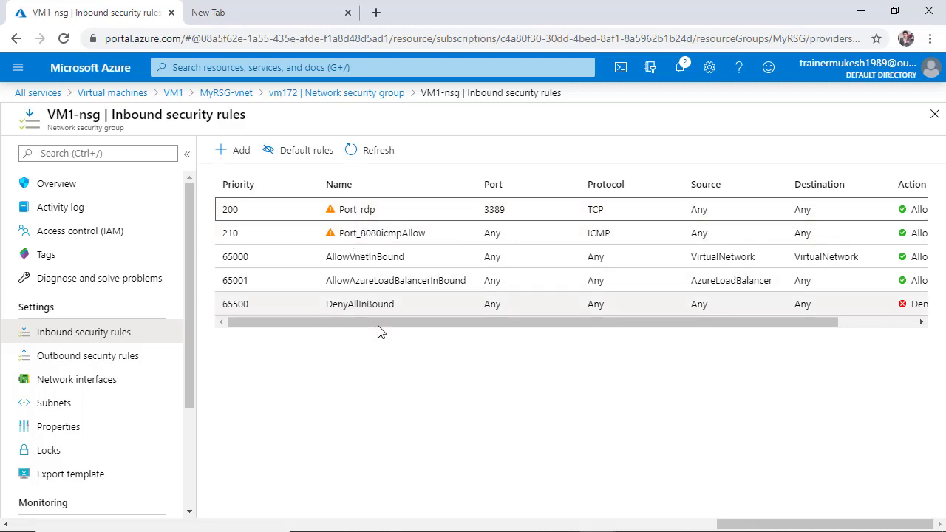
- Try restricting the source of the inbound rule Port_rdp to IP Addresses with the range 166.11.11.0/24
{"action": "left_click_drag", "start_coordinate": [380, 323], "coordinate": [433, 325]}
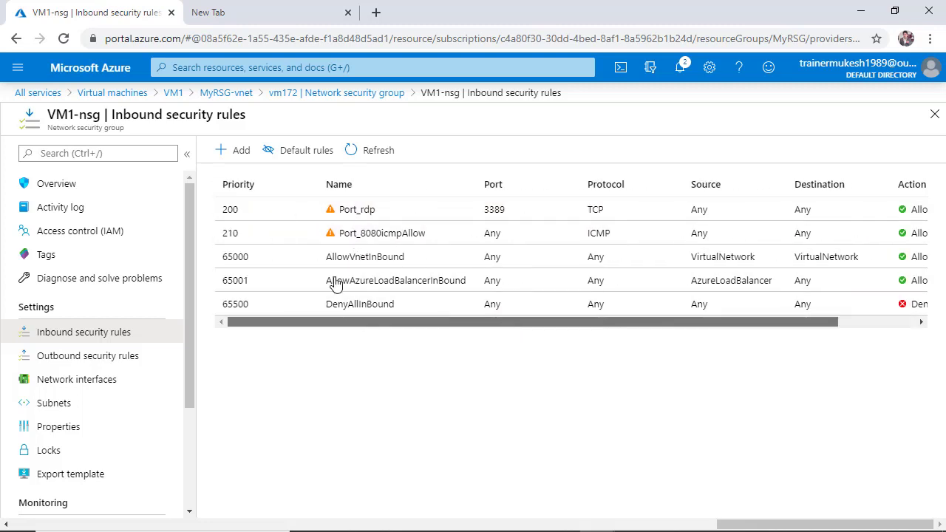
{"action": "left_click", "coordinate": [332, 215]}
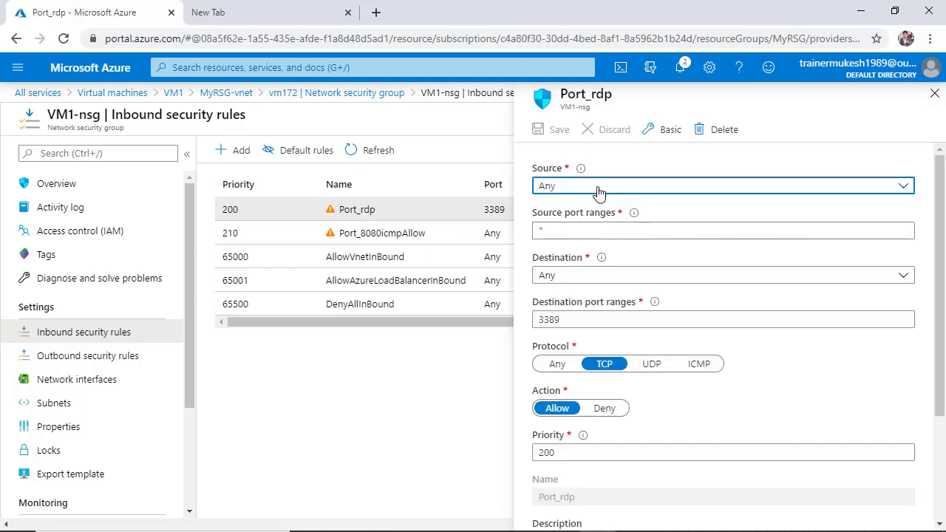
{"action": "left_click", "coordinate": [599, 190]}
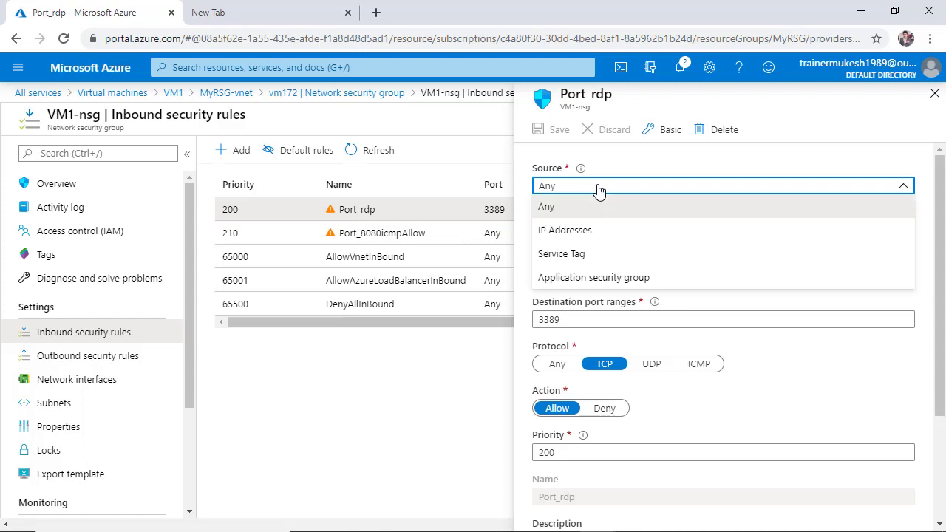
{"action": "left_click", "coordinate": [588, 231]}
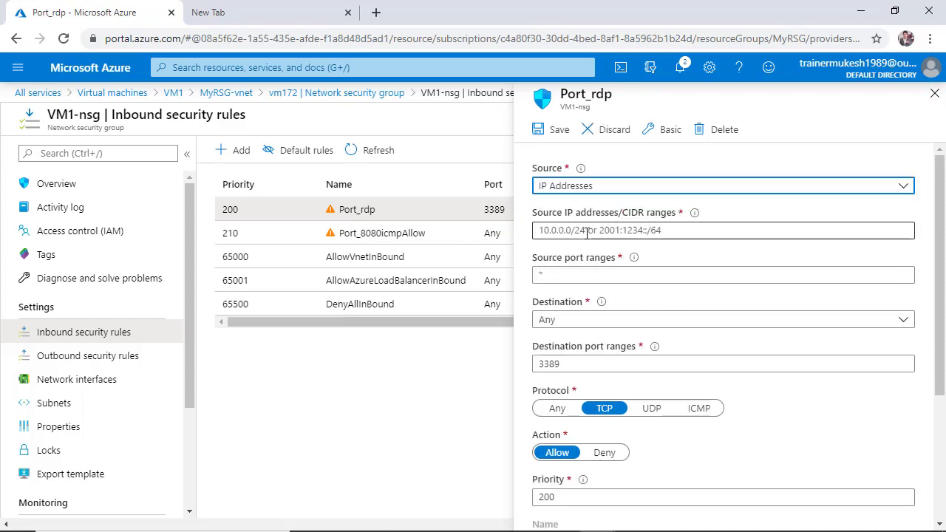
{"action": "left_click", "coordinate": [556, 231]}
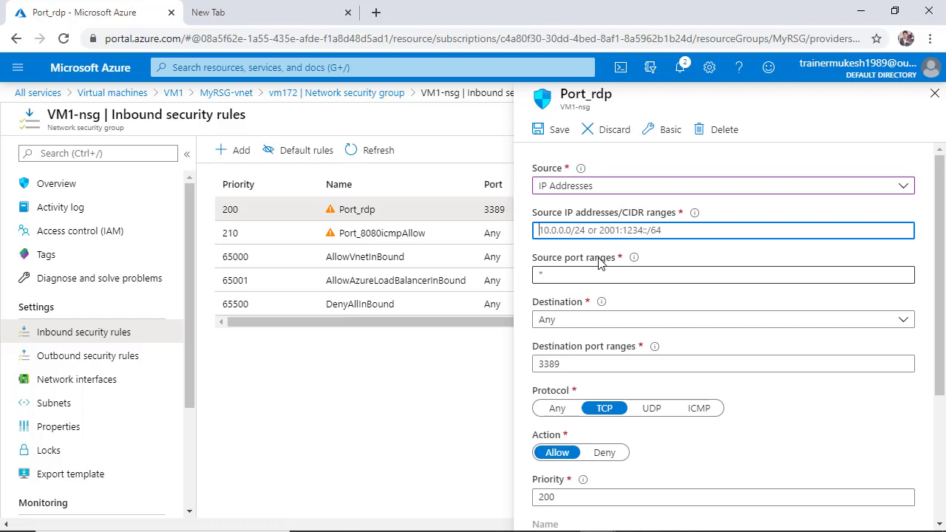
{"action": "type", "text": "1"}
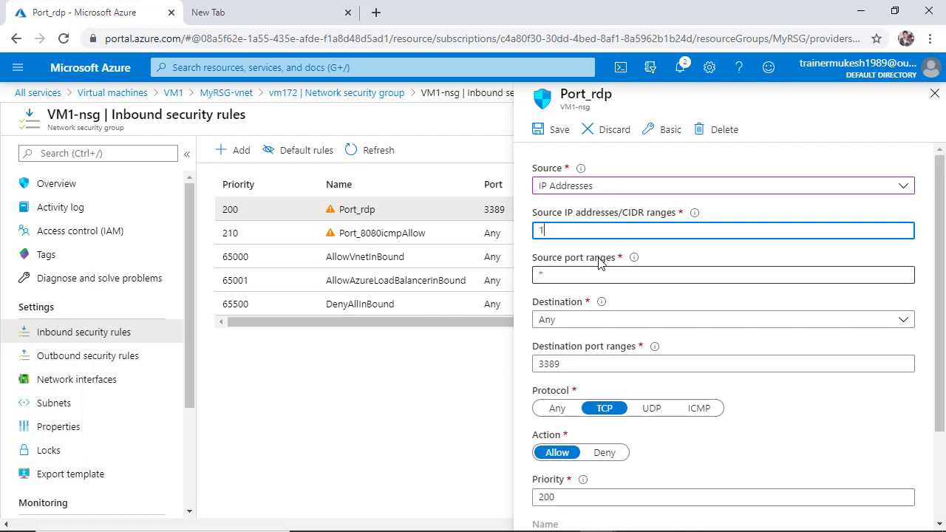
{"action": "type", "text": "66.11"}
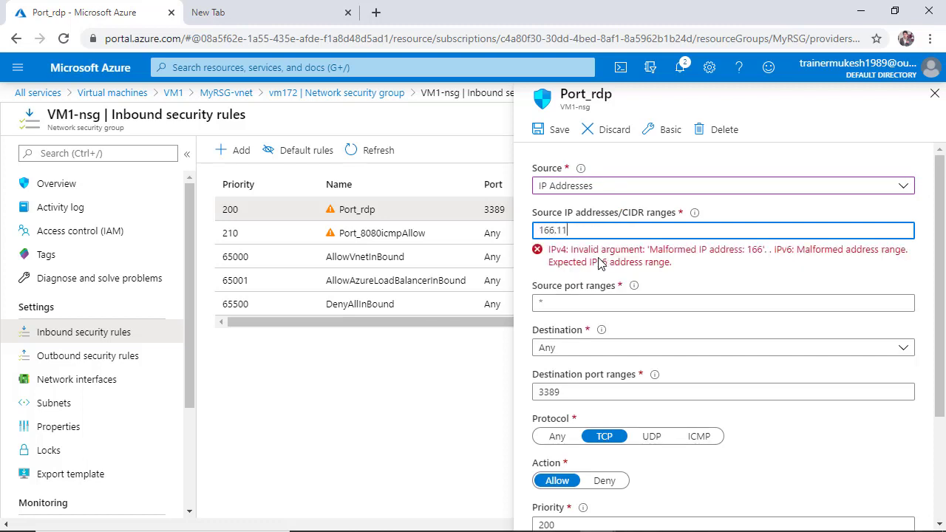
{"action": "type", "text": ".11.0/"}
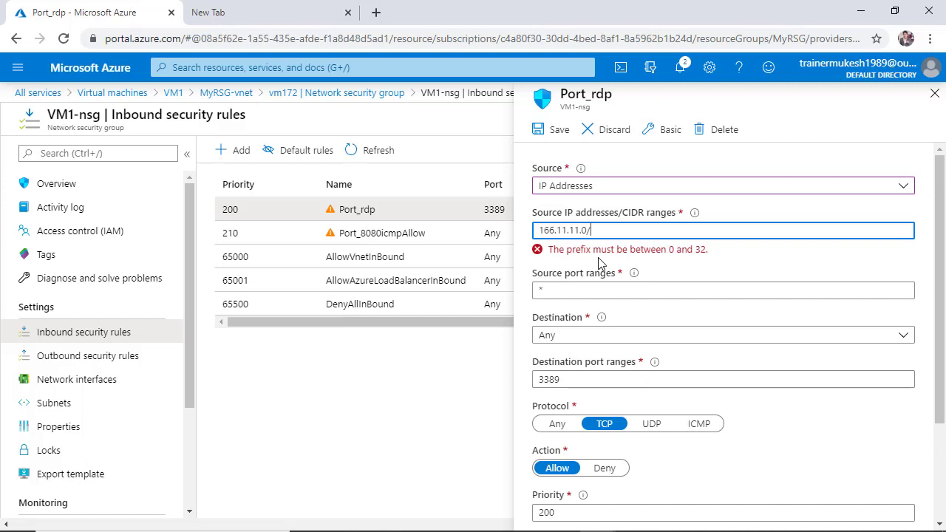
{"action": "type", "text": "4"}
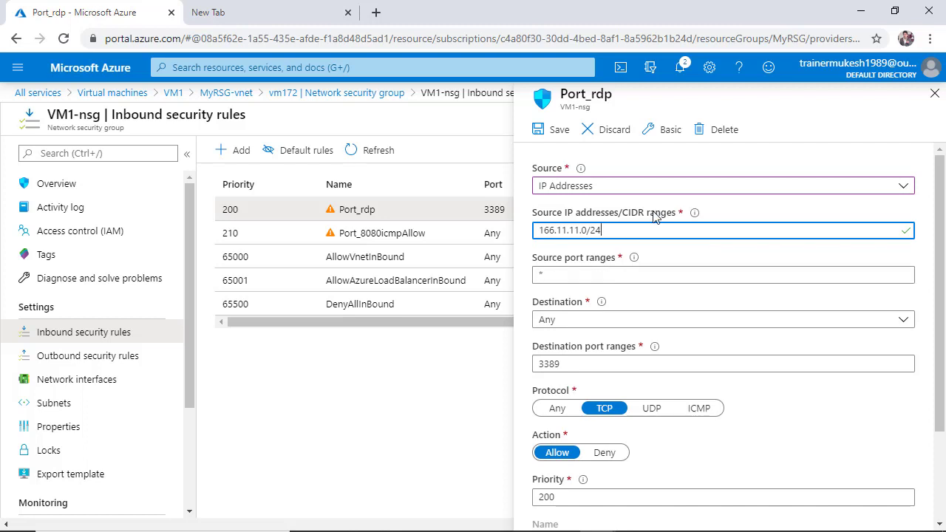
- Try the single source address 166.11.11.5 for Port_rdp instead of the range, and close the rule discarding the unsaved edits
{"action": "left_click_drag", "start_coordinate": [623, 233], "coordinate": [502, 219]}
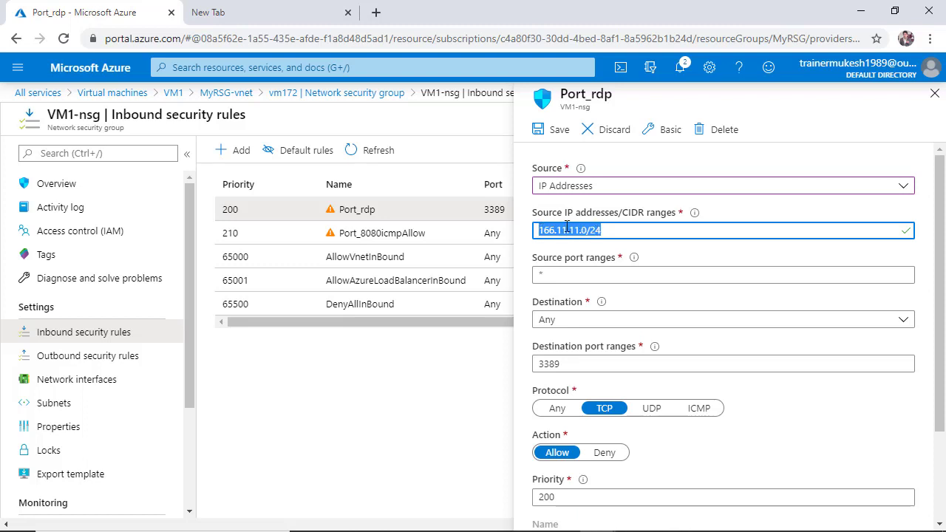
{"action": "left_click", "coordinate": [614, 232]}
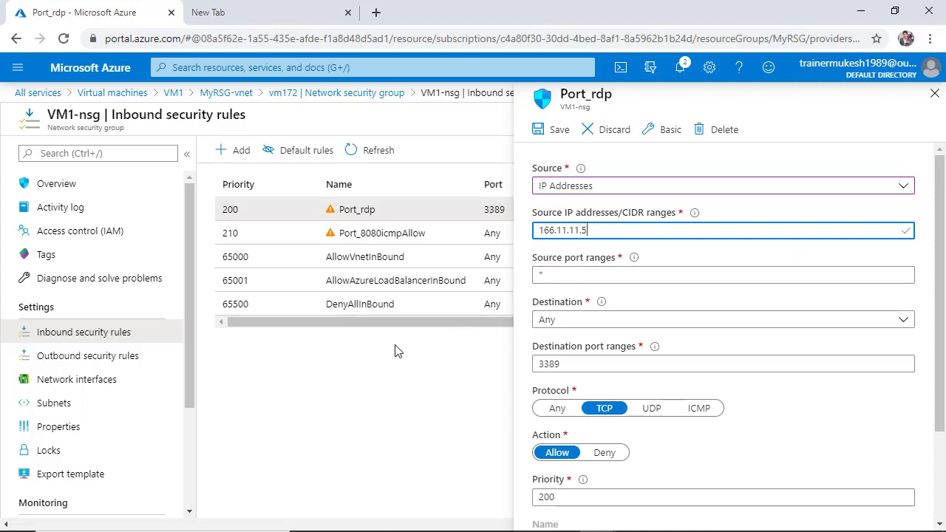
{"action": "left_click", "coordinate": [935, 93]}
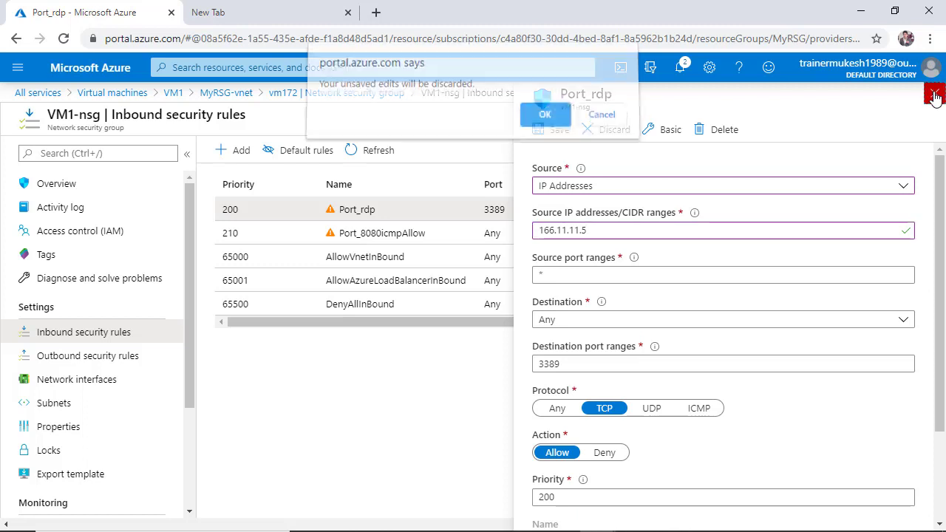
{"action": "left_click", "coordinate": [543, 119]}
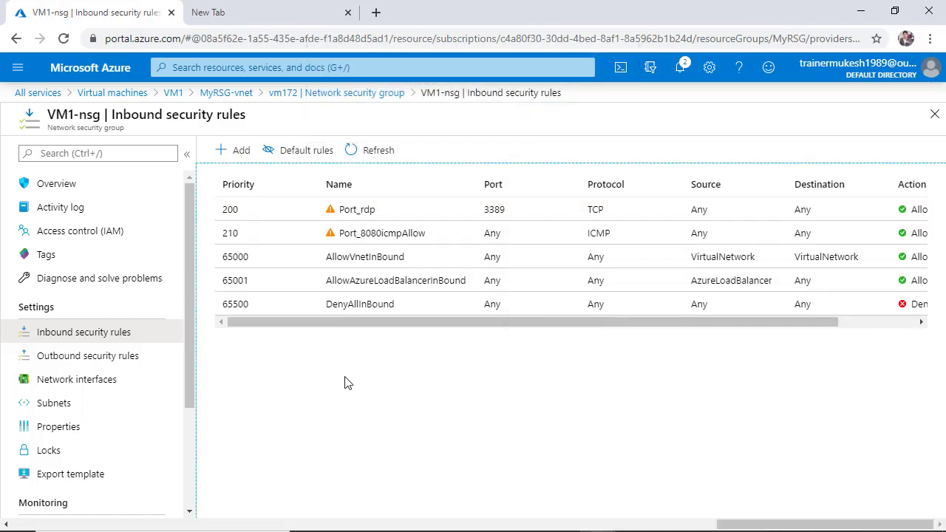
- Return to the virtual machine VM1 and open its networking settings
{"action": "left_click", "coordinate": [174, 93]}
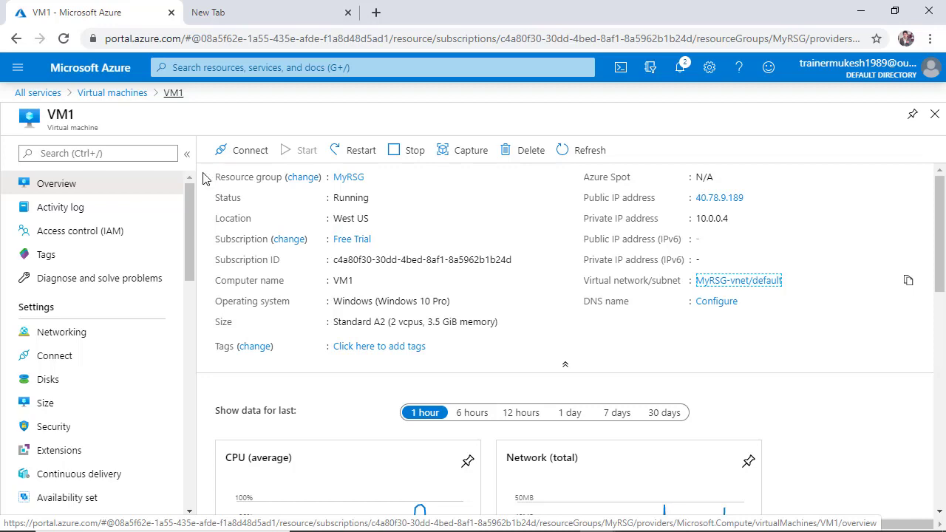
{"action": "left_click", "coordinate": [91, 335]}
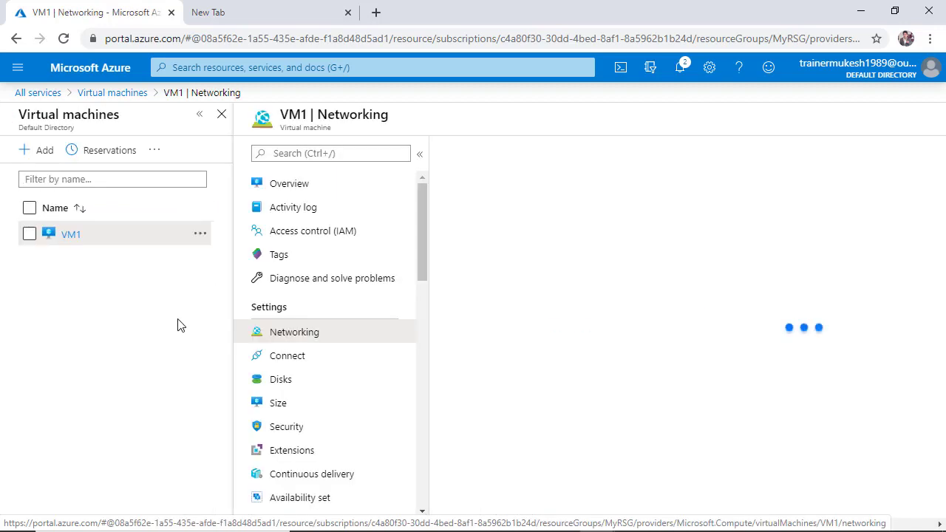